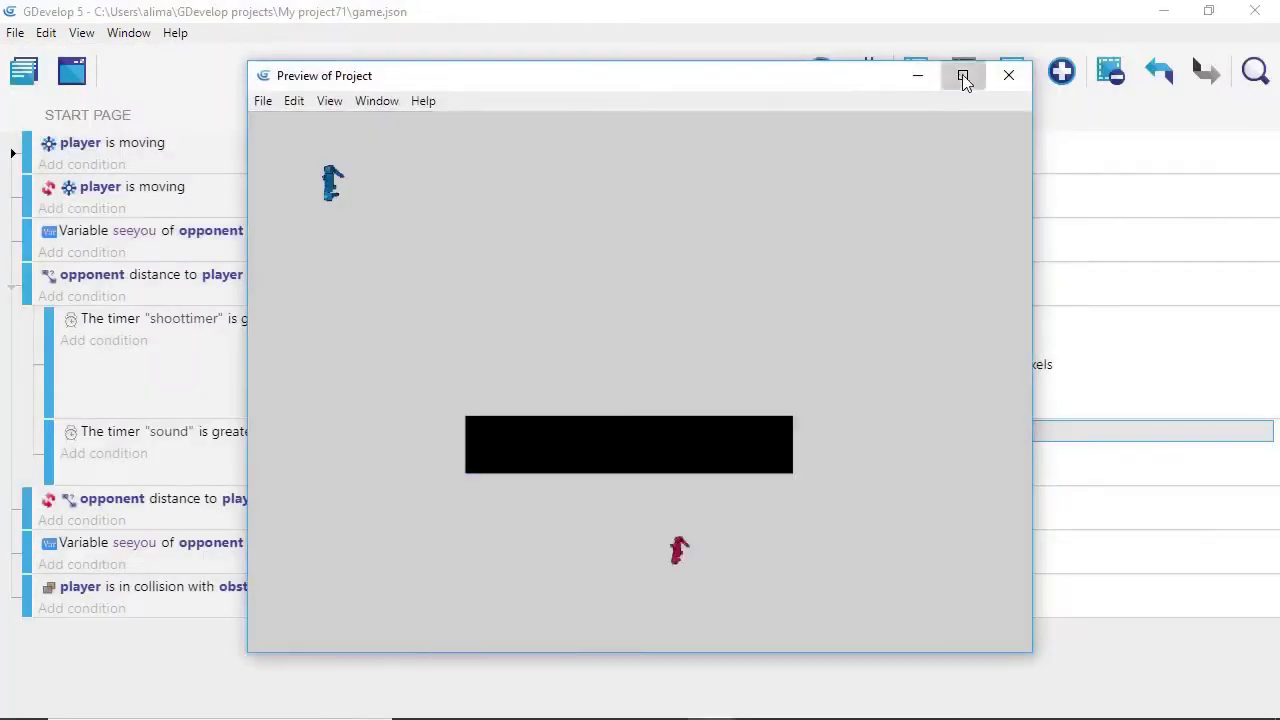
Step: Maximize the game preview and walk the blue player down to the black obstacle's upper side, within range of the red opponent
{"action": "left_click", "coordinate": [962, 77]}
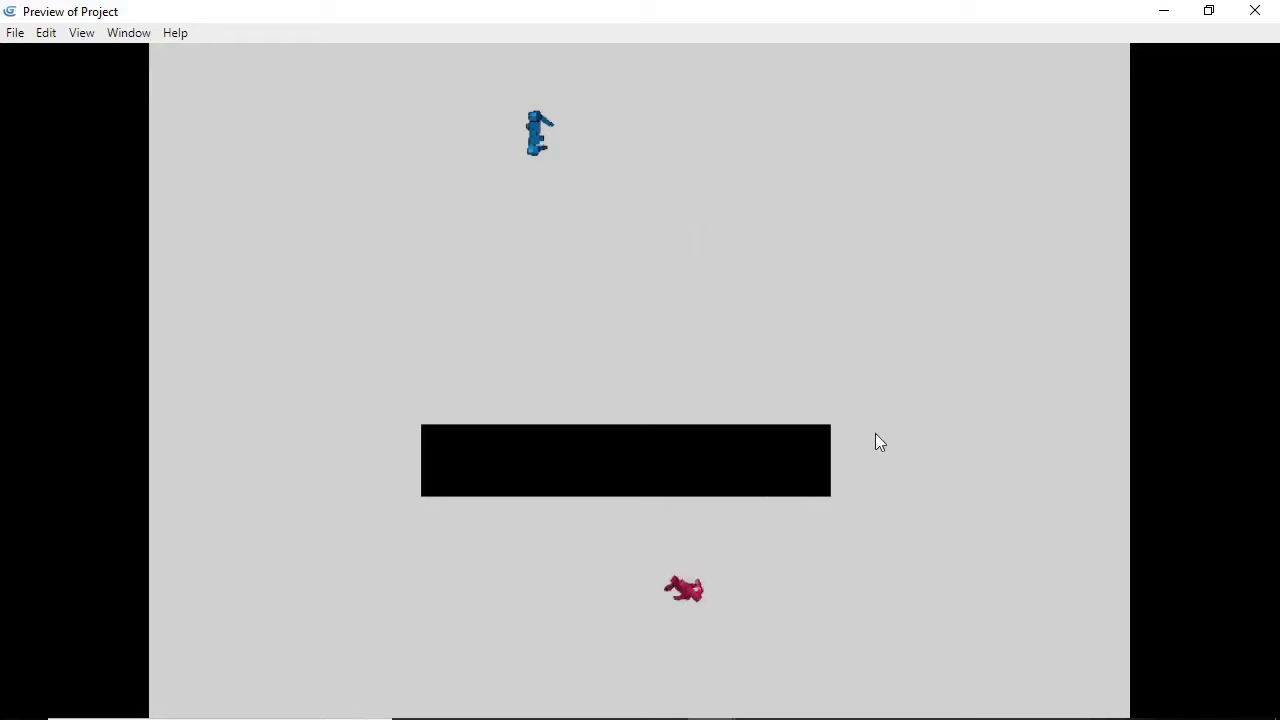
{"action": "key", "text": "Down"}
{"action": "key", "text": "Down"}
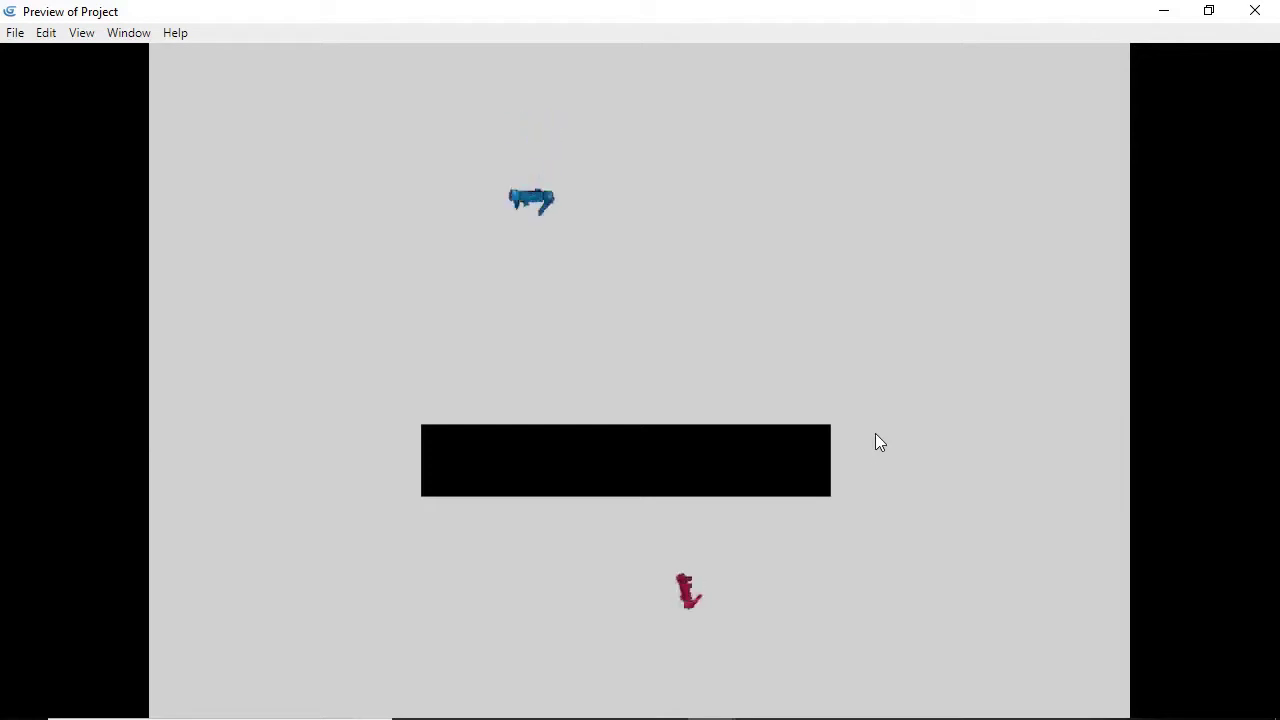
{"action": "key", "text": "Down"}
{"action": "key", "text": "Down"}
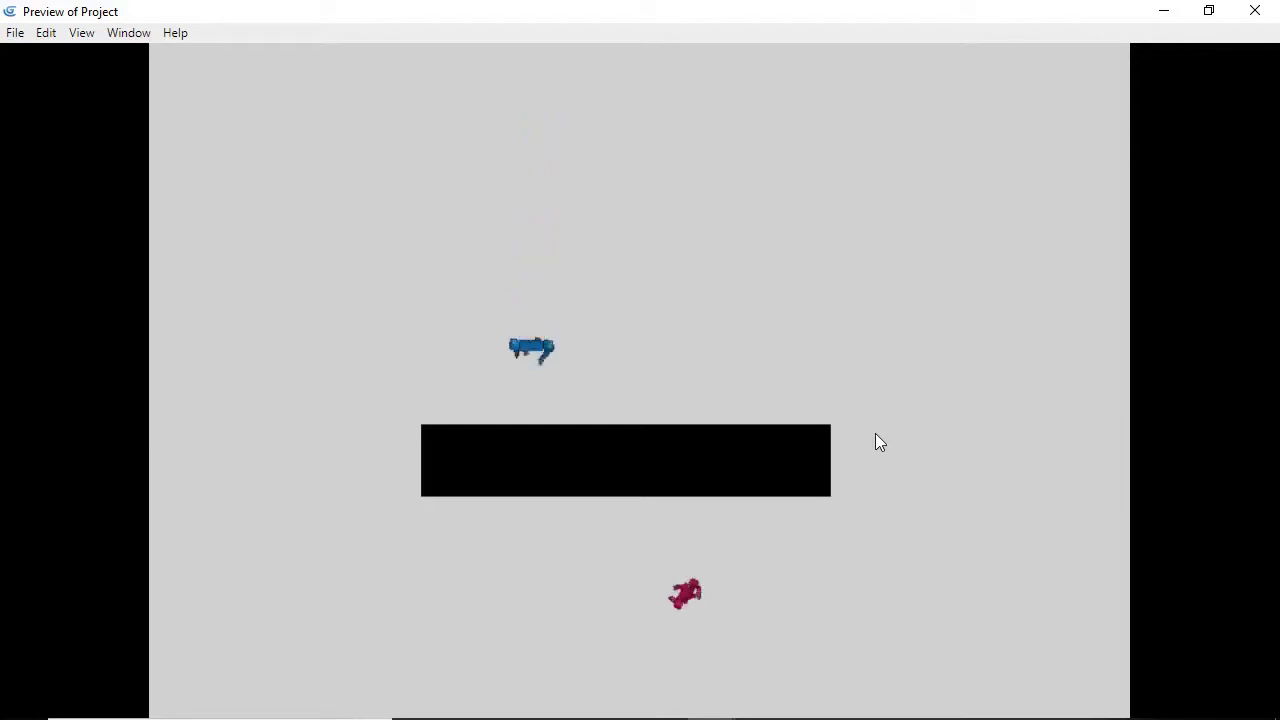
{"action": "key", "text": "Right"}
{"action": "key", "text": "Right"}
{"action": "key", "text": "Down"}
{"action": "key", "text": "Right"}
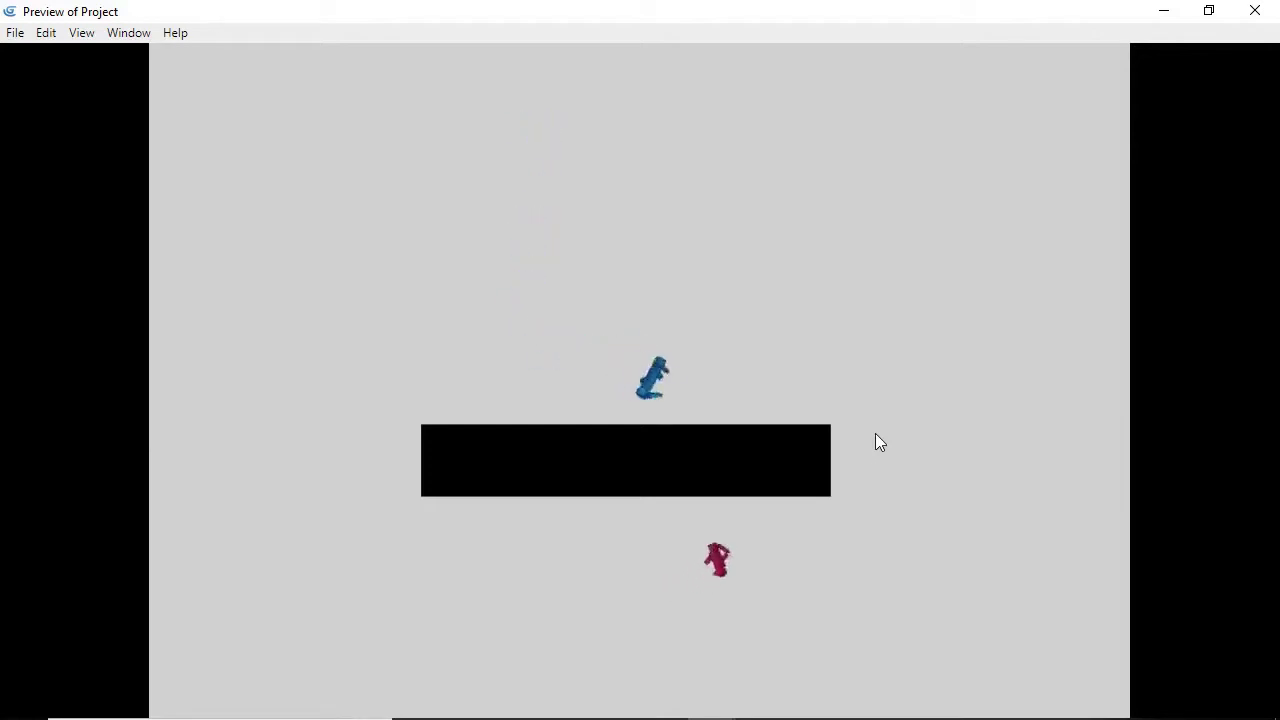
Step: Lead the pursuing opponent around the obstacle with the player, retreat to the scene's upper-left area, and close the preview
{"action": "key", "text": "Left"}
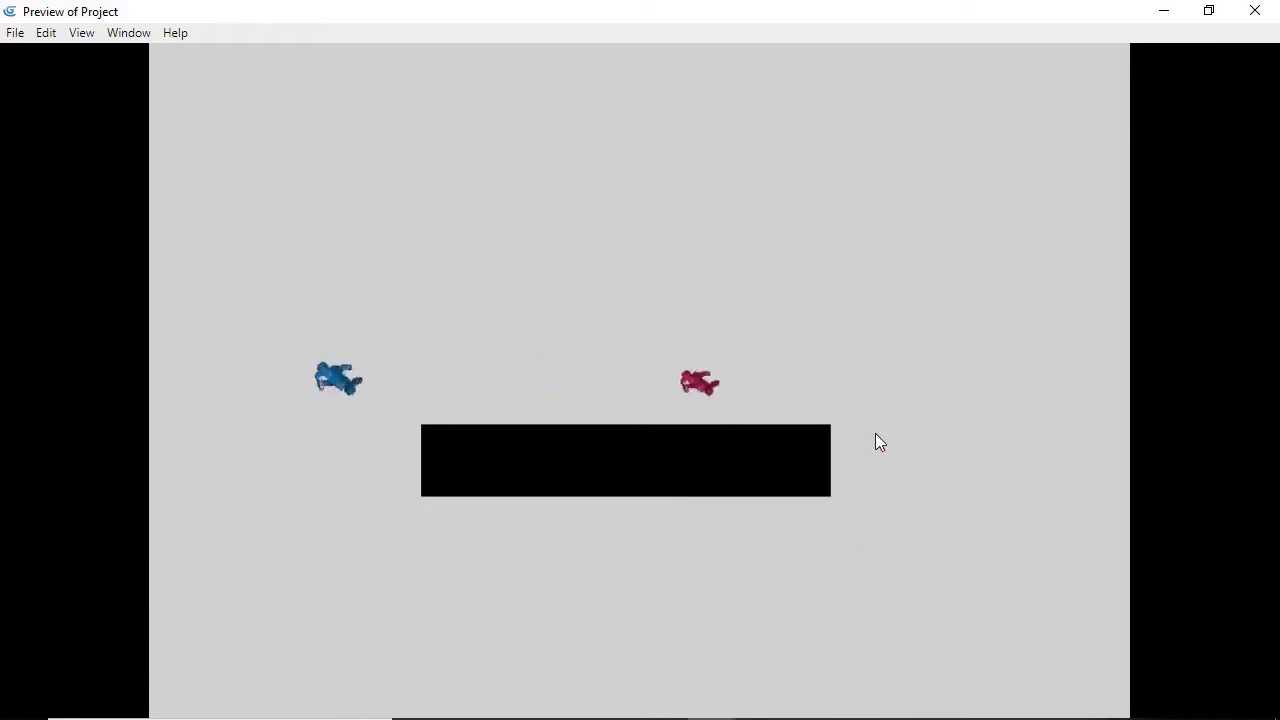
{"action": "key", "text": "Down"}
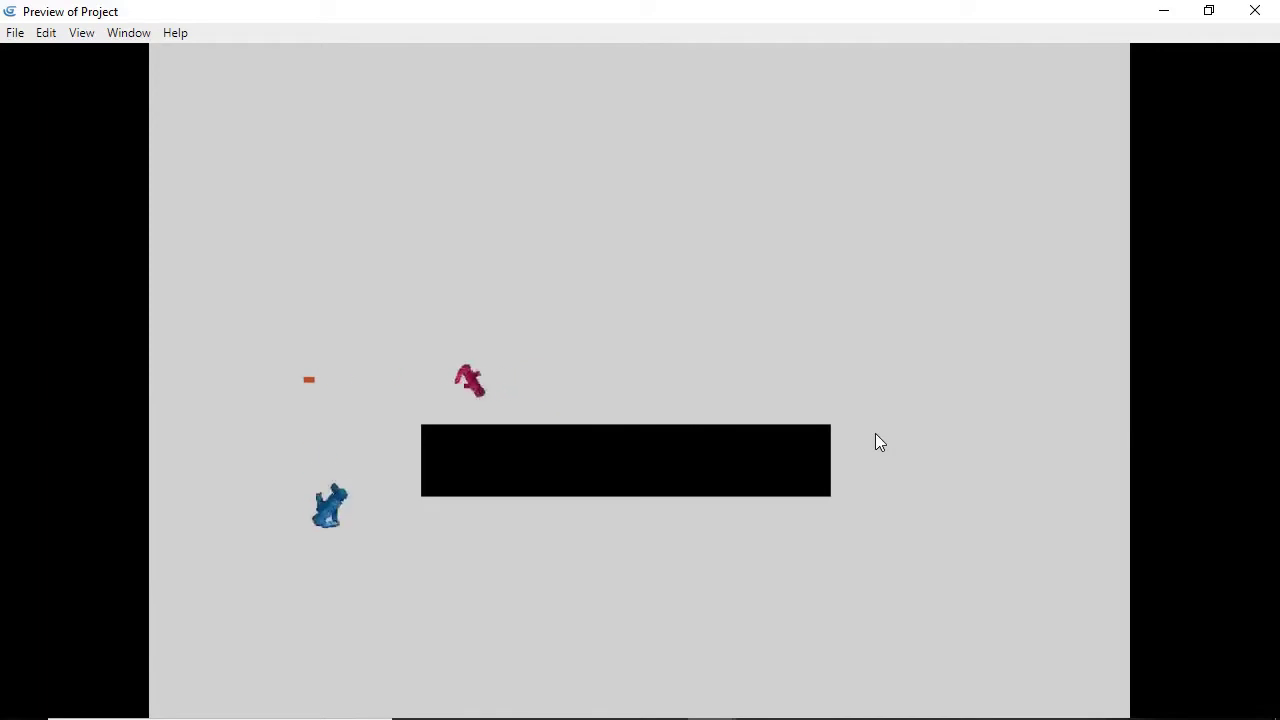
{"action": "key", "text": "Right"}
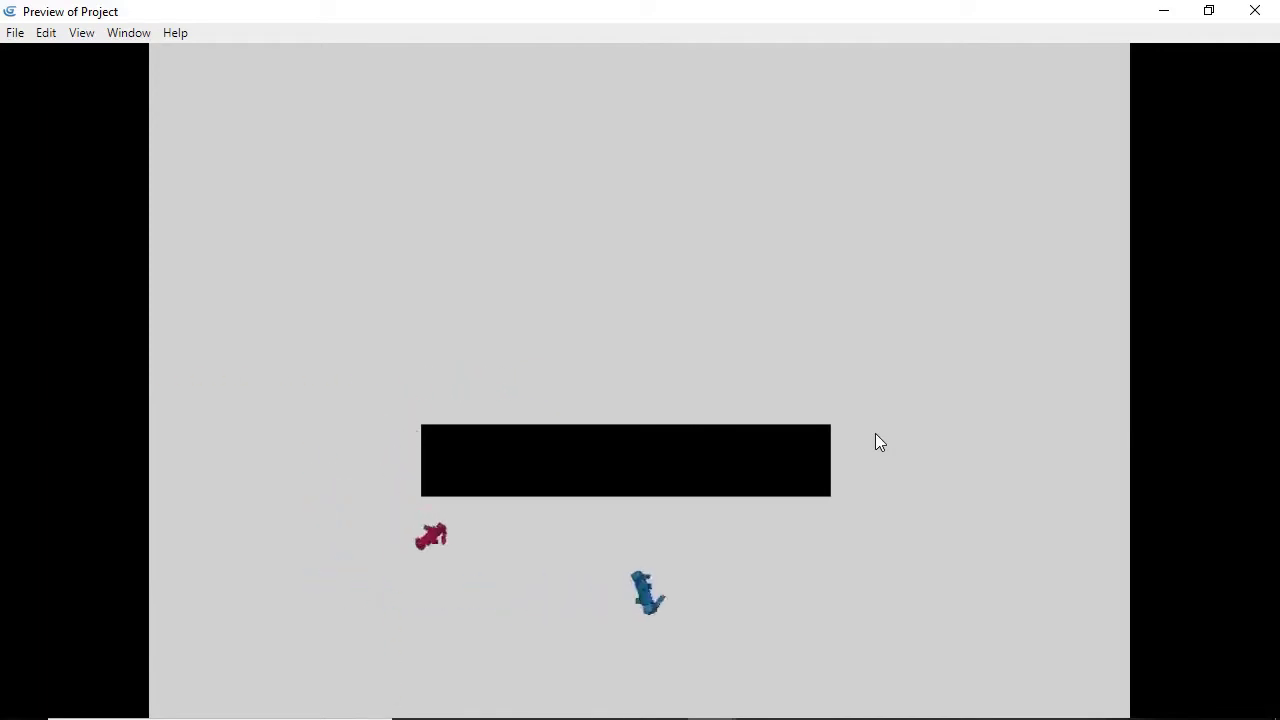
{"action": "key", "text": "Up"}
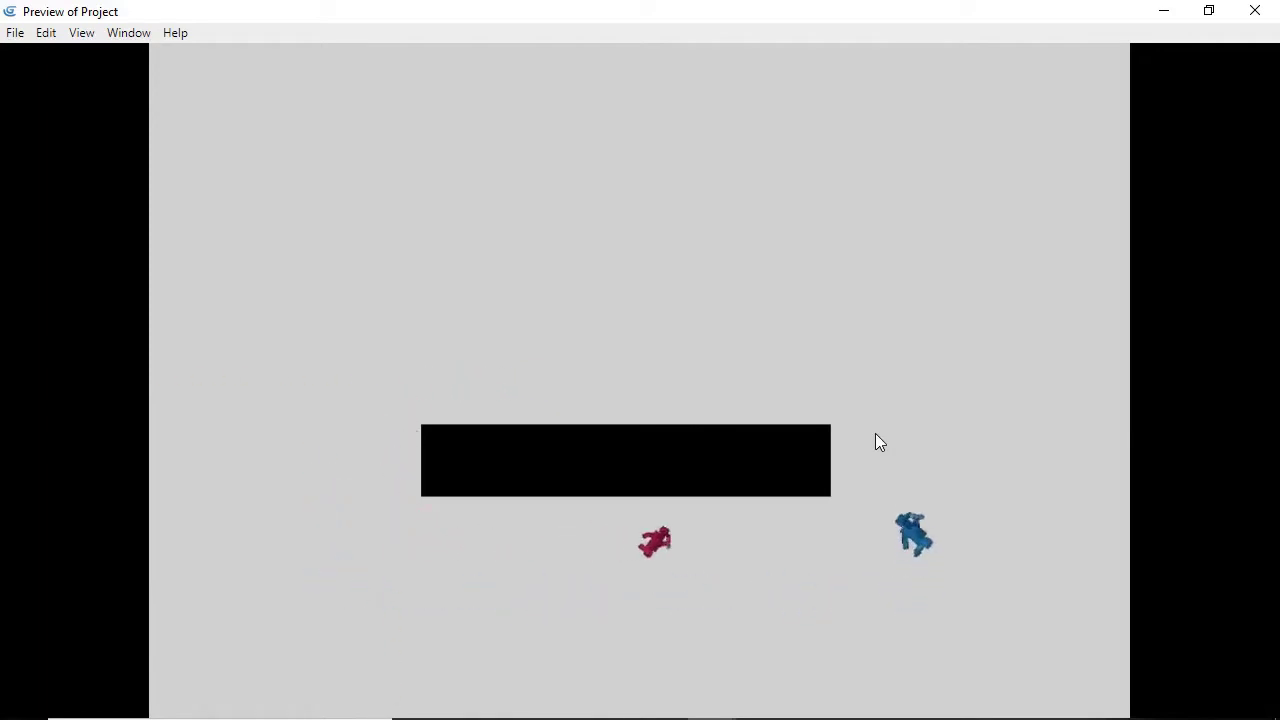
{"action": "key", "text": "Left"}
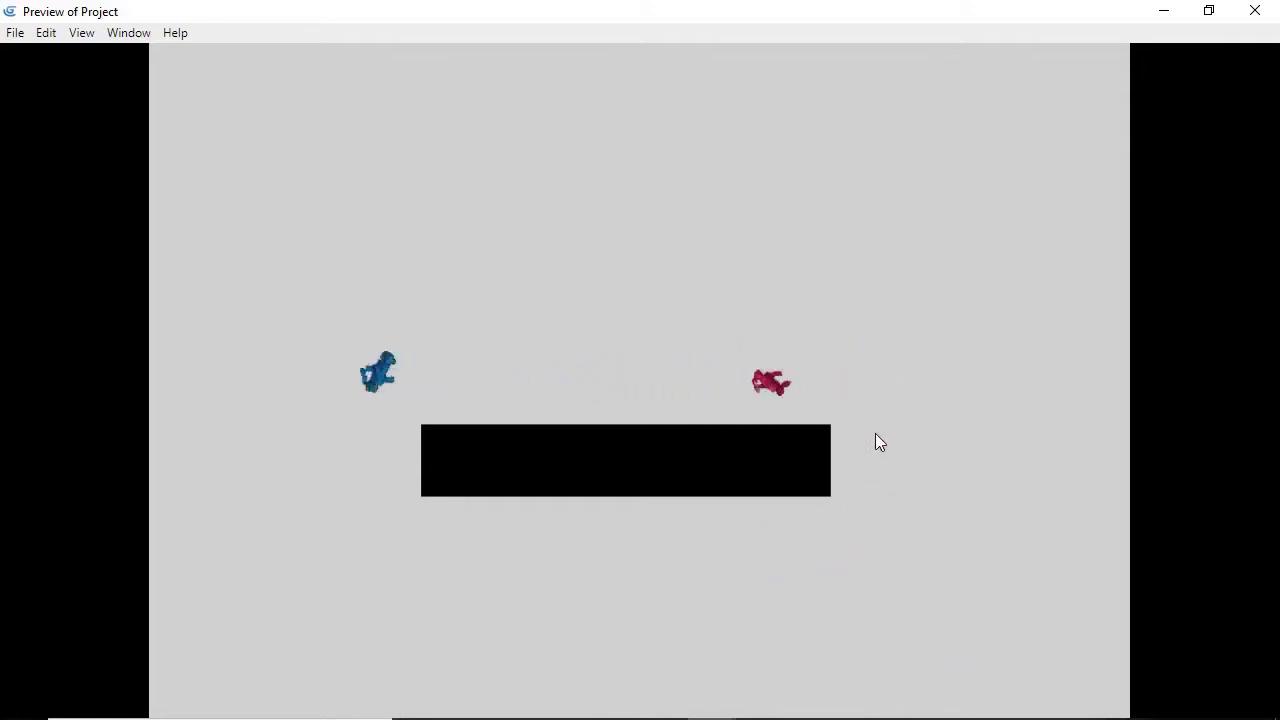
{"action": "key", "text": "Down"}
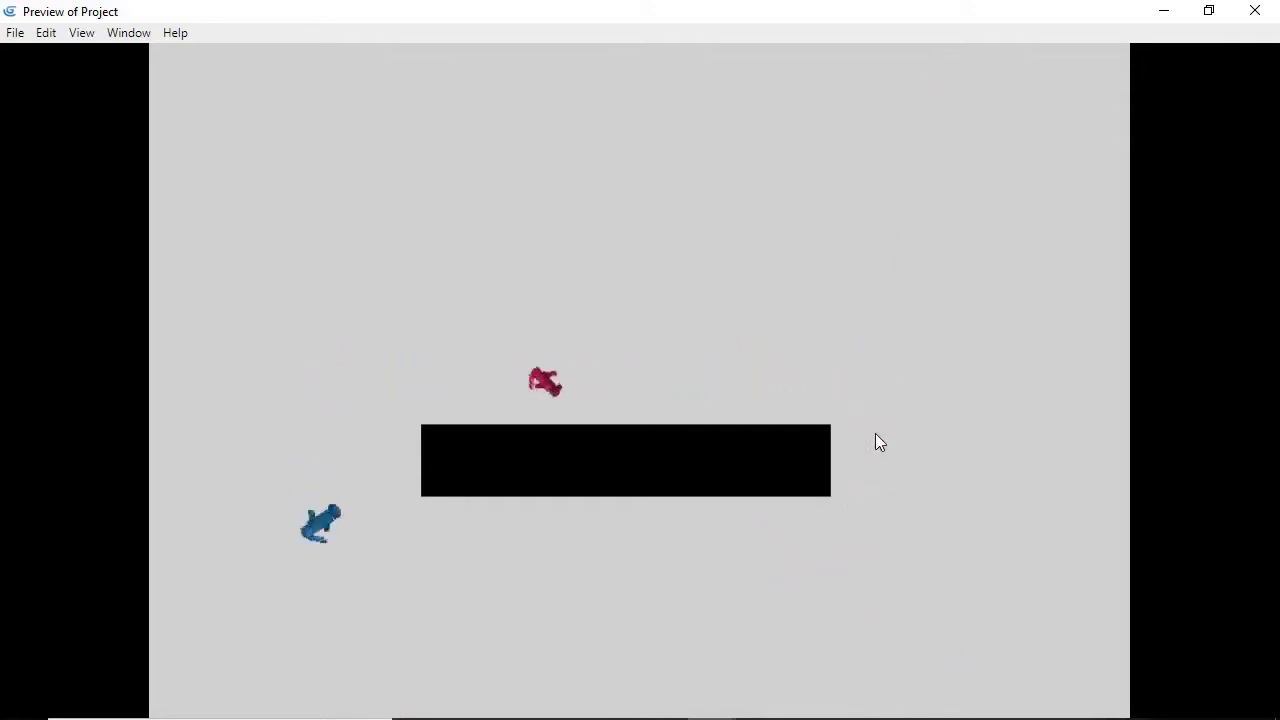
{"action": "key", "text": "Right"}
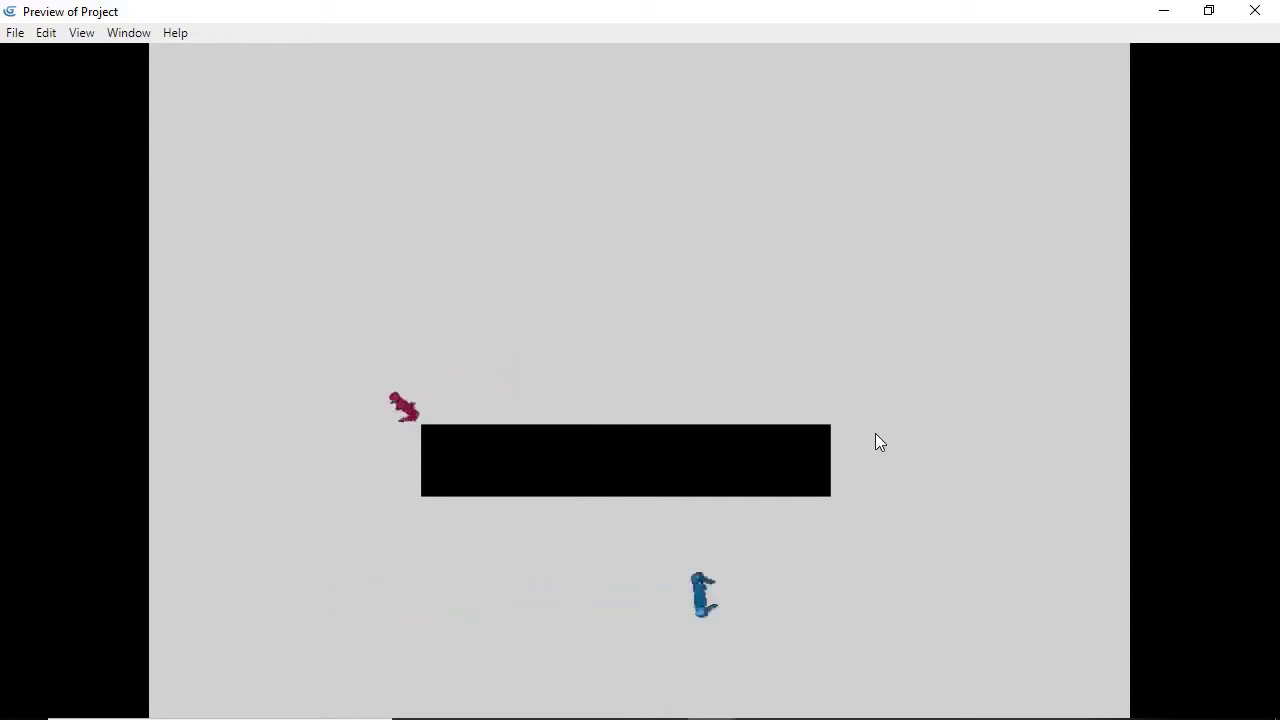
{"action": "key", "text": "Up"}
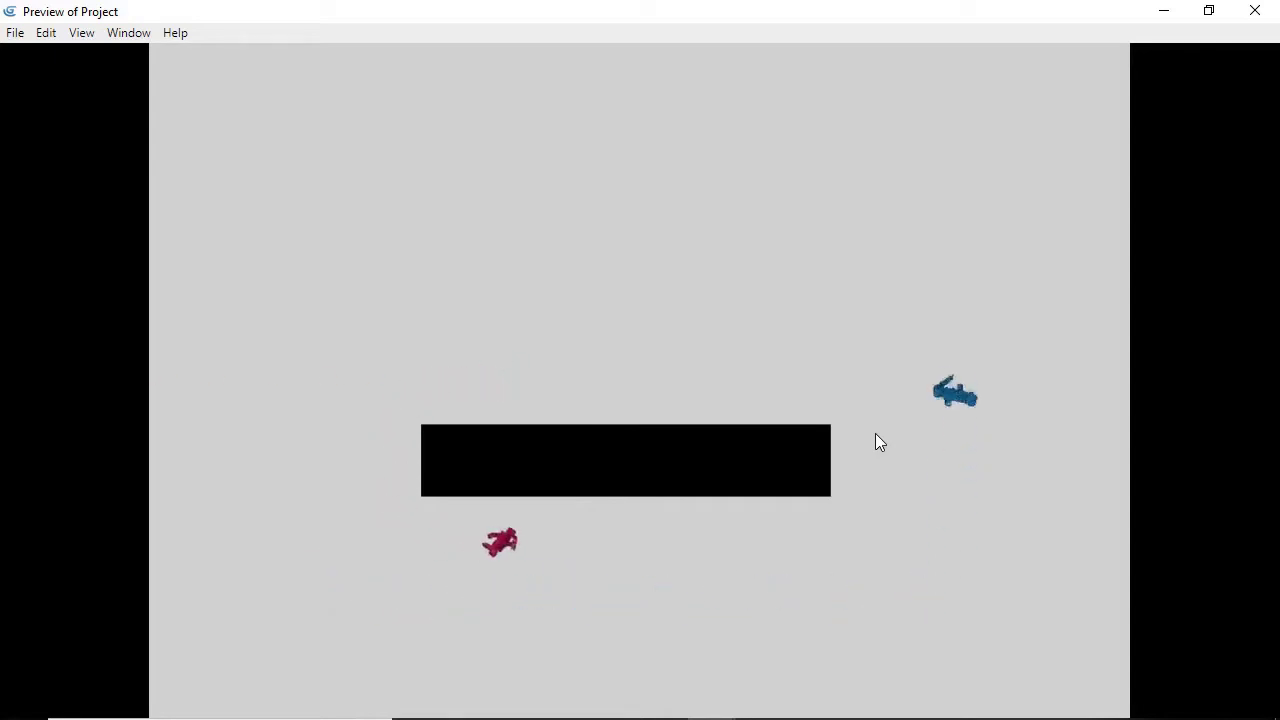
{"action": "key", "text": "Left"}
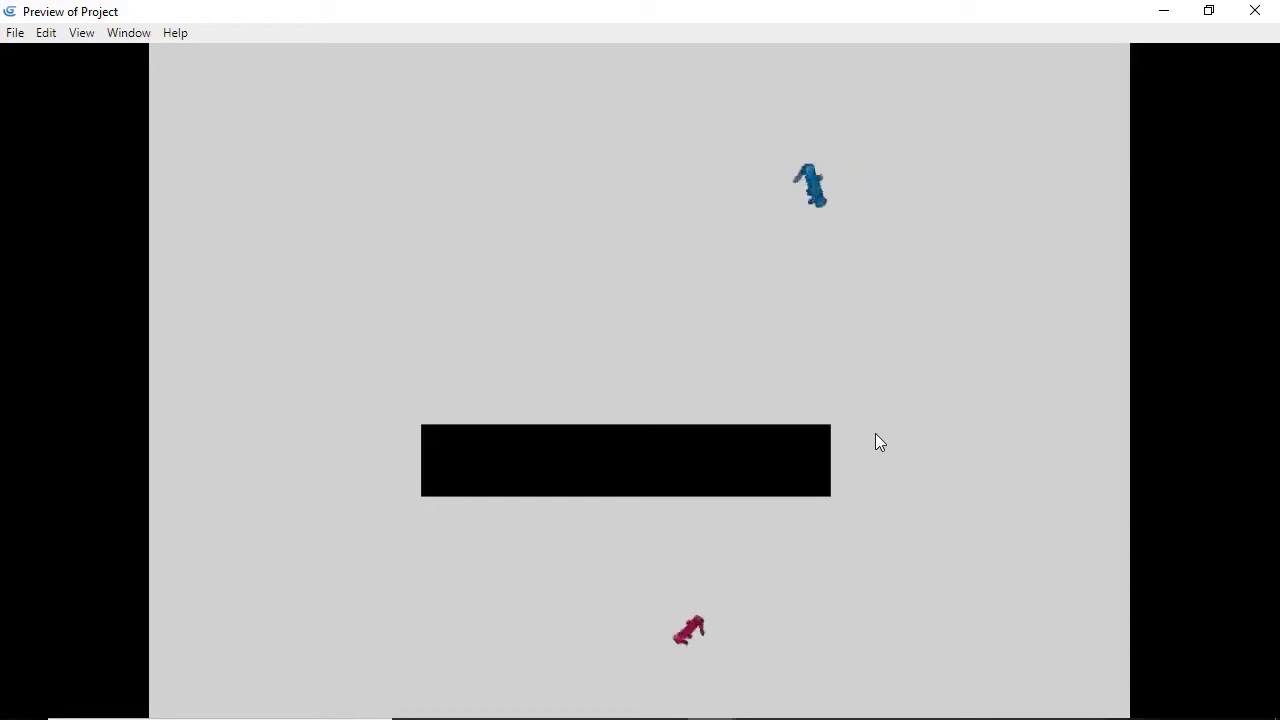
{"action": "key", "text": "Left"}
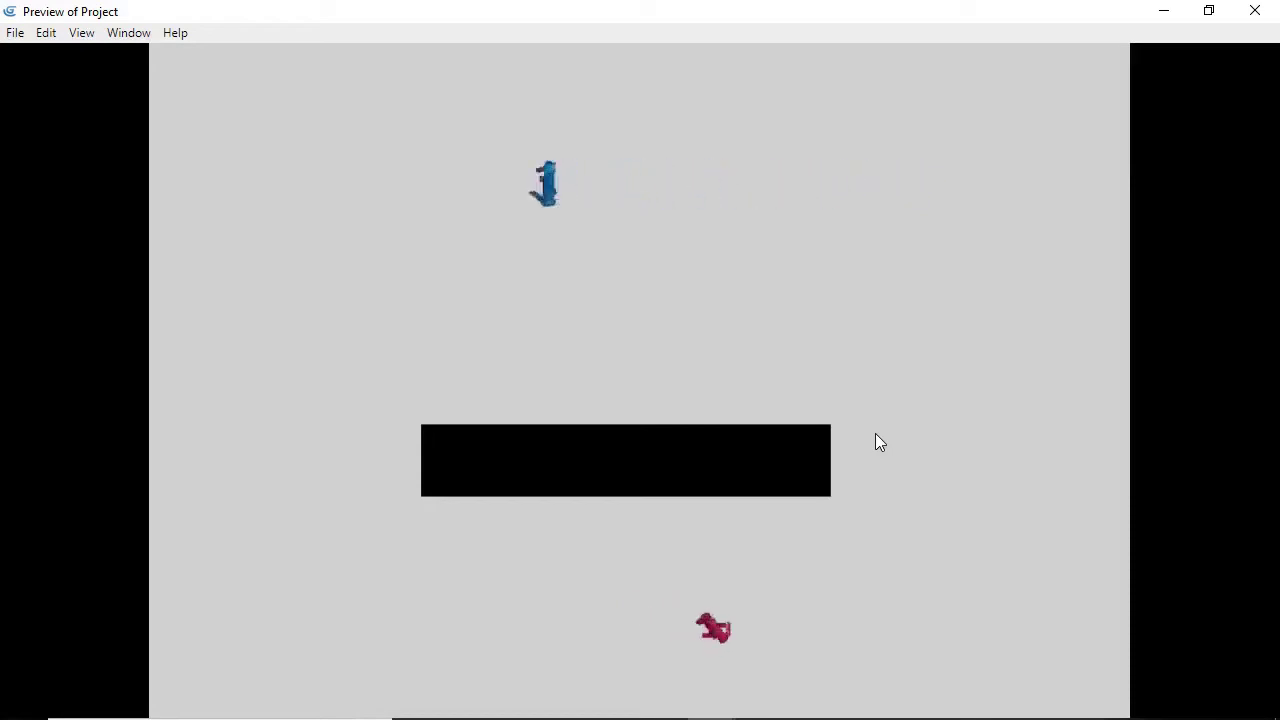
{"action": "key", "text": "Up"}
{"action": "key", "text": "Left"}
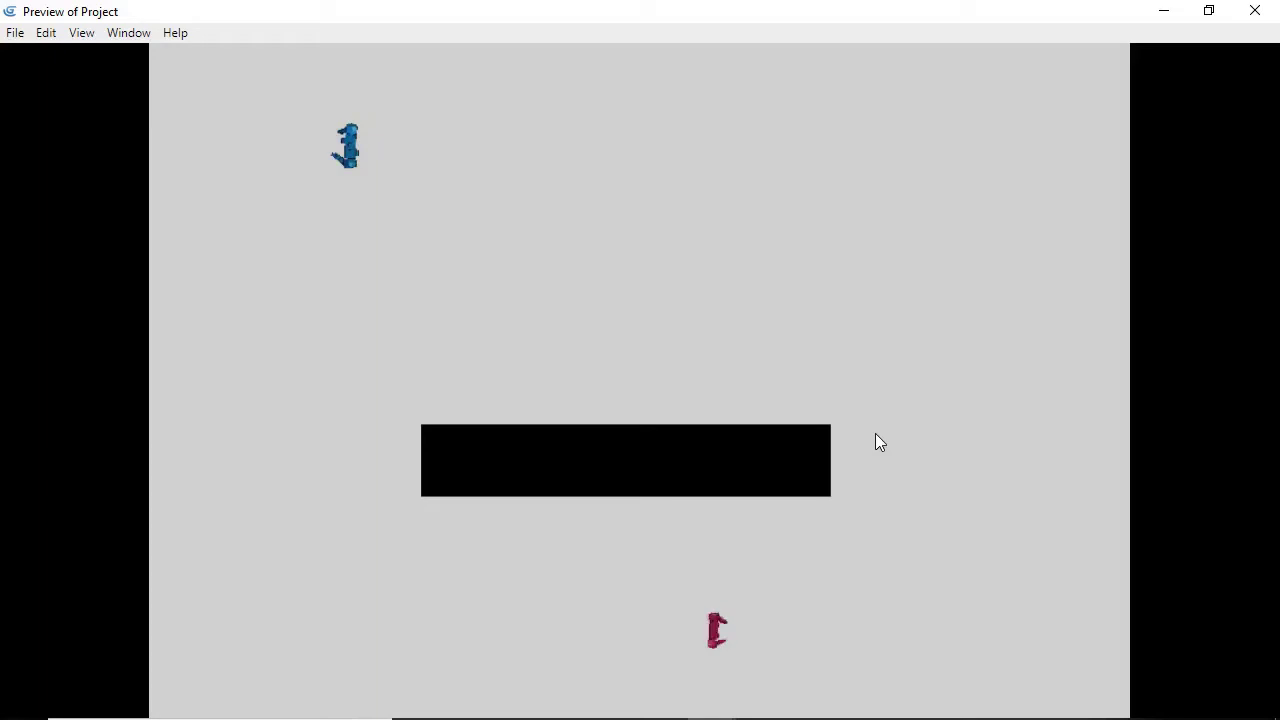
{"action": "left_click", "coordinate": [1256, 12]}
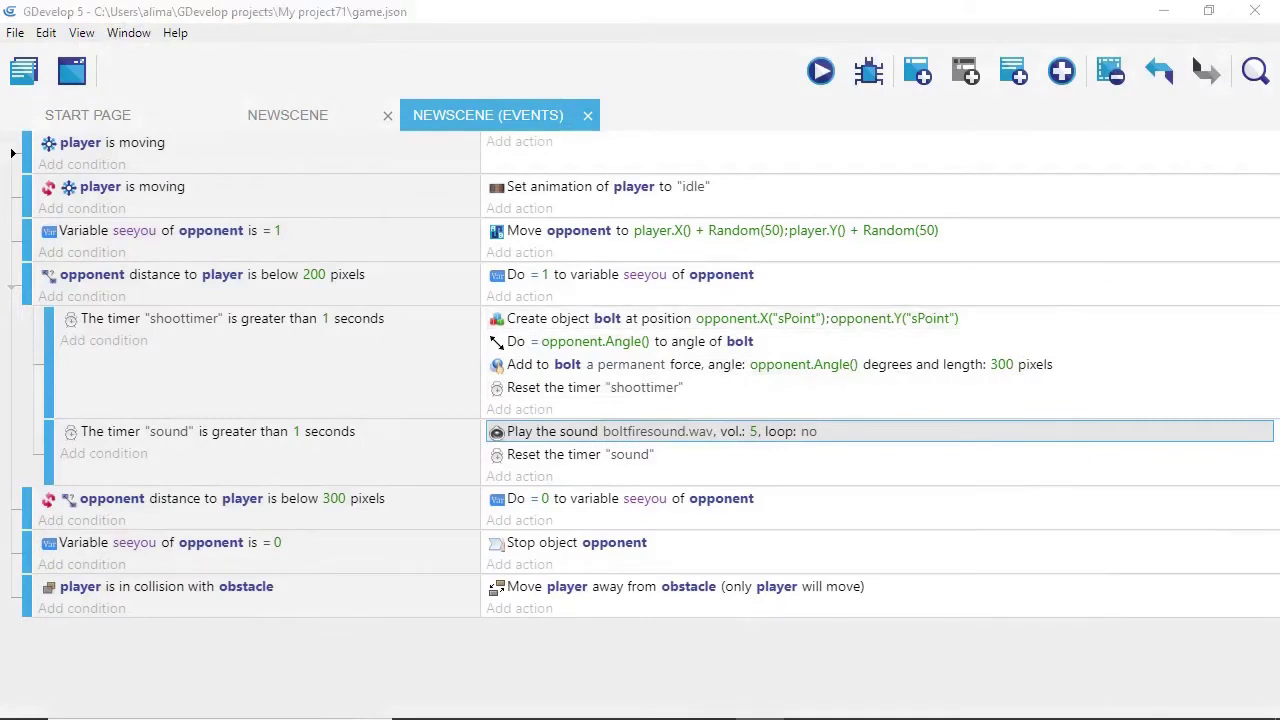
Step: Add a permanent force to the bolt object with angle opponent.Angle() and a speed of 300 pixels per second
{"action": "double_click", "coordinate": [567, 365]}
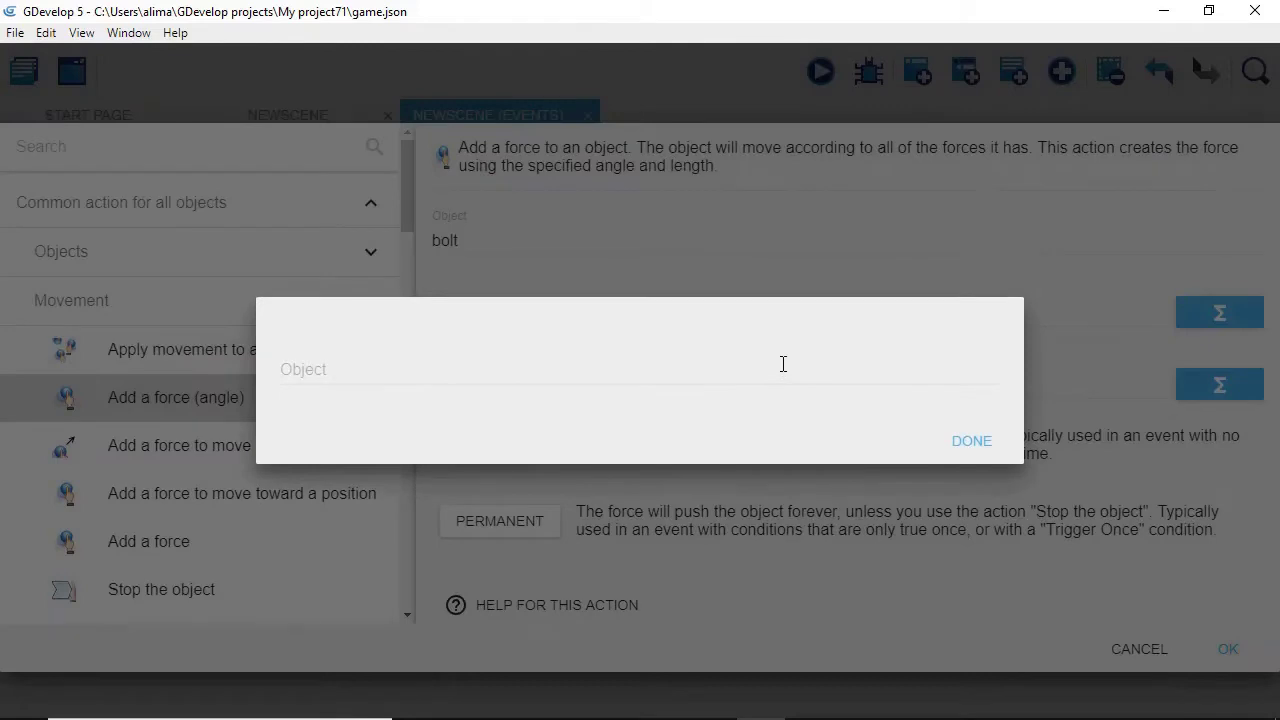
{"action": "left_click", "coordinate": [783, 364]}
{"action": "left_click", "coordinate": [657, 466]}
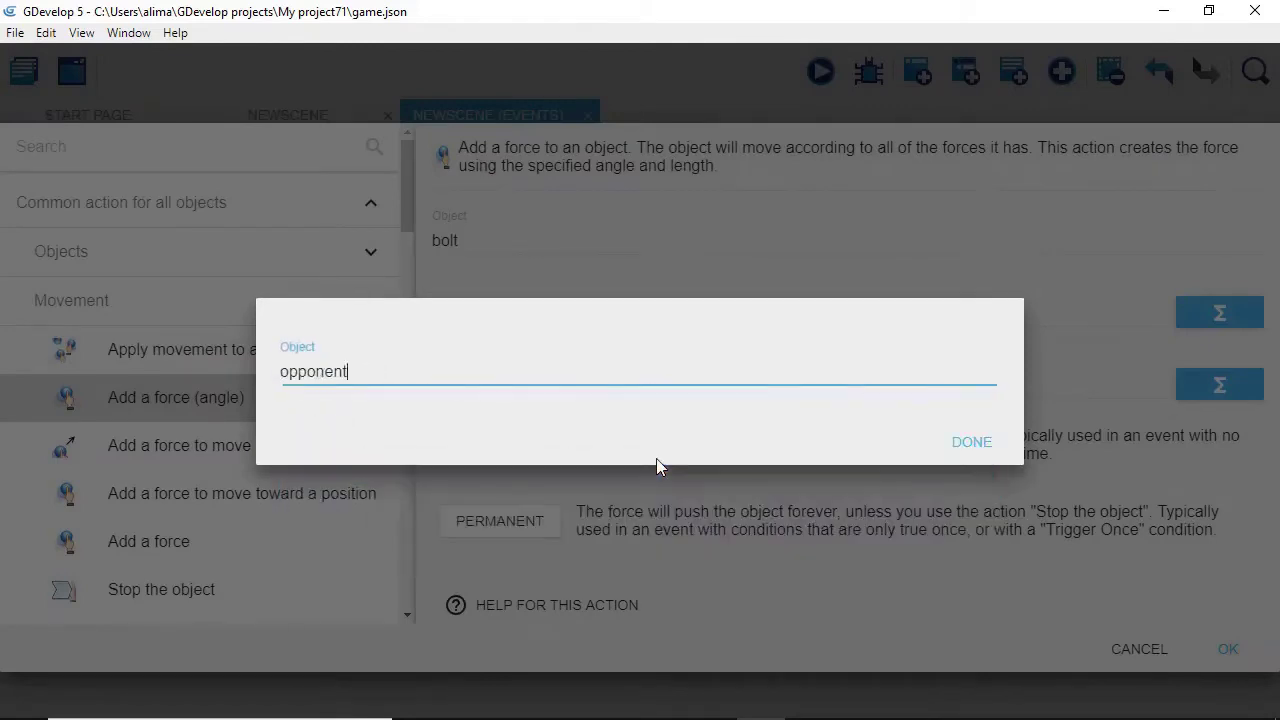
{"action": "left_click", "coordinate": [968, 442]}
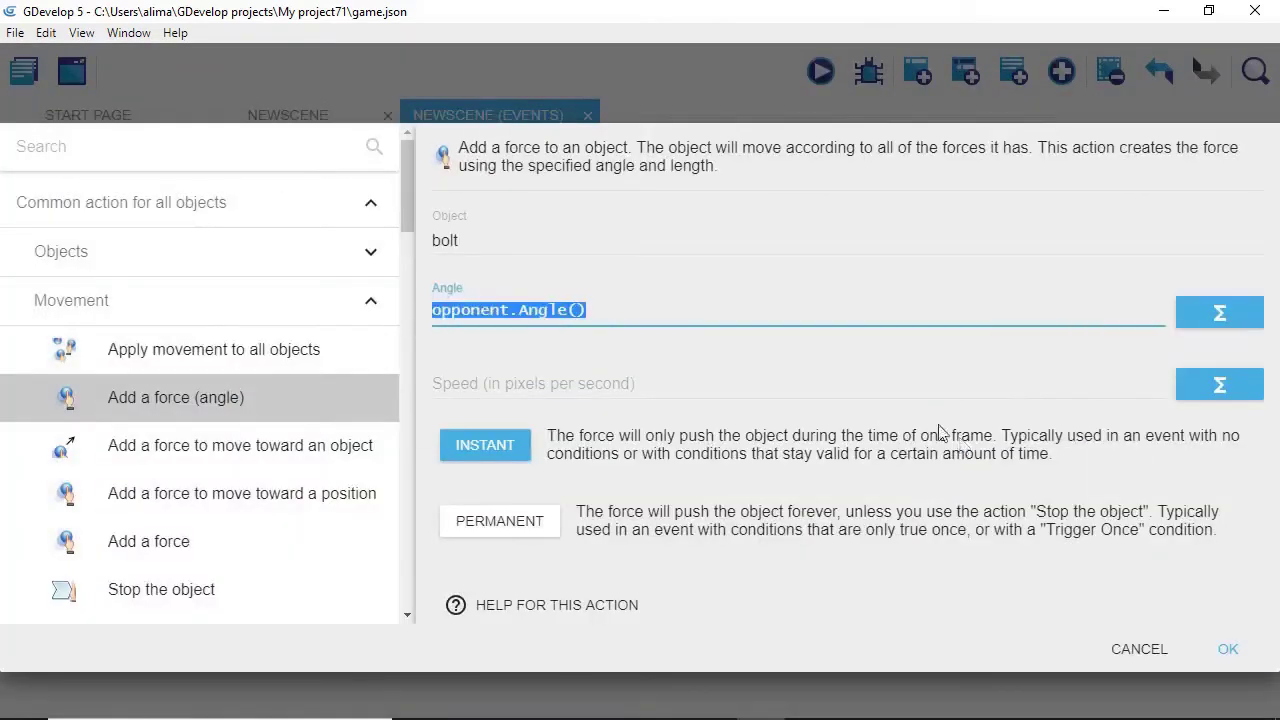
{"action": "left_click", "coordinate": [705, 378]}
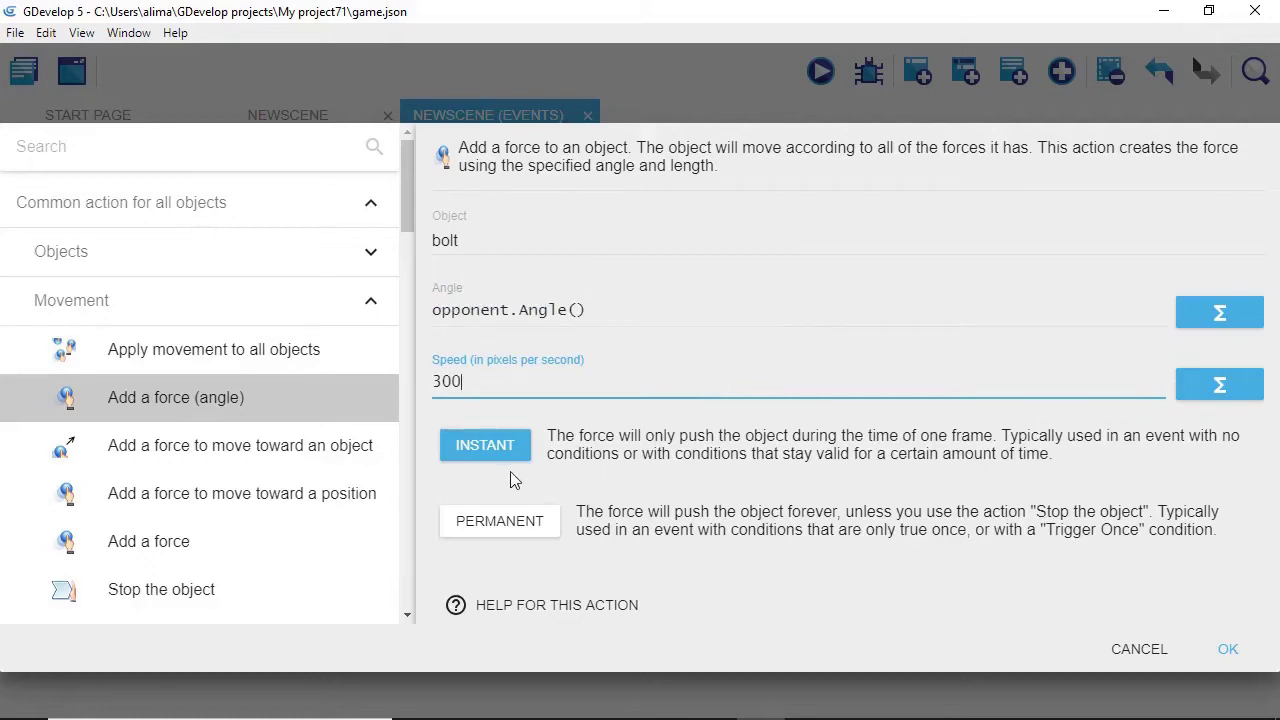
{"action": "left_click", "coordinate": [455, 522]}
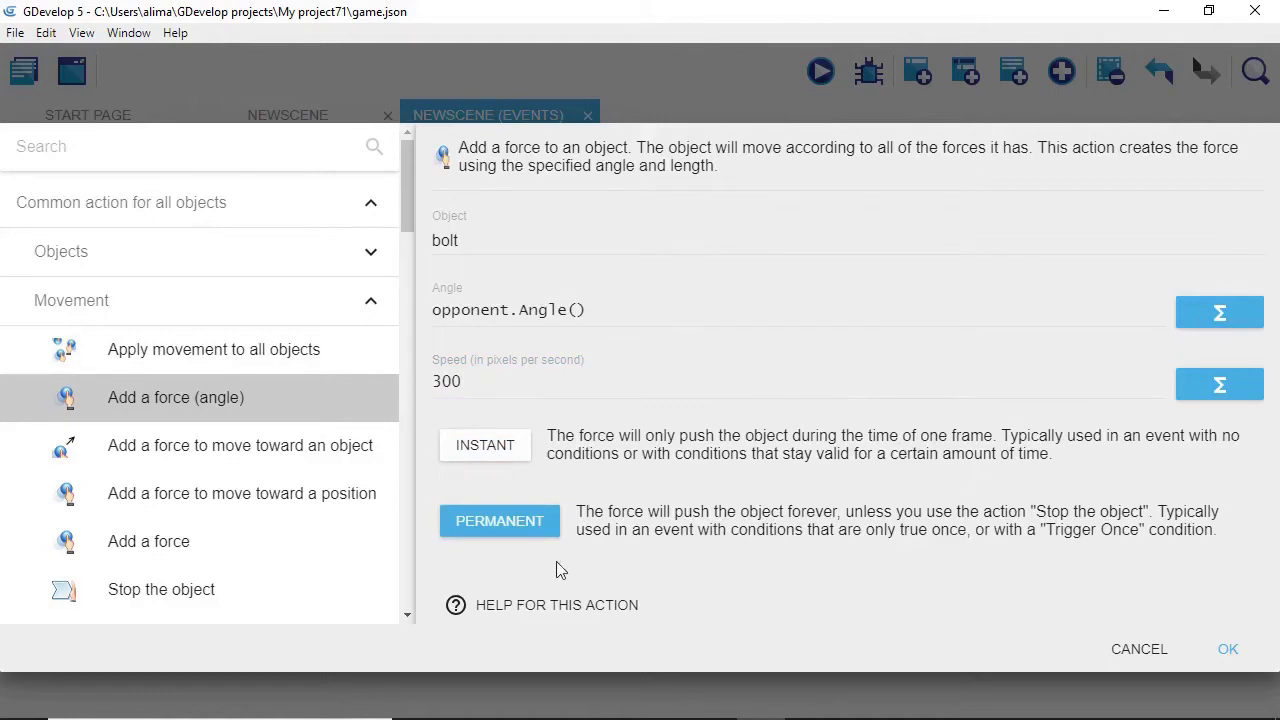
{"action": "left_click", "coordinate": [1228, 649]}
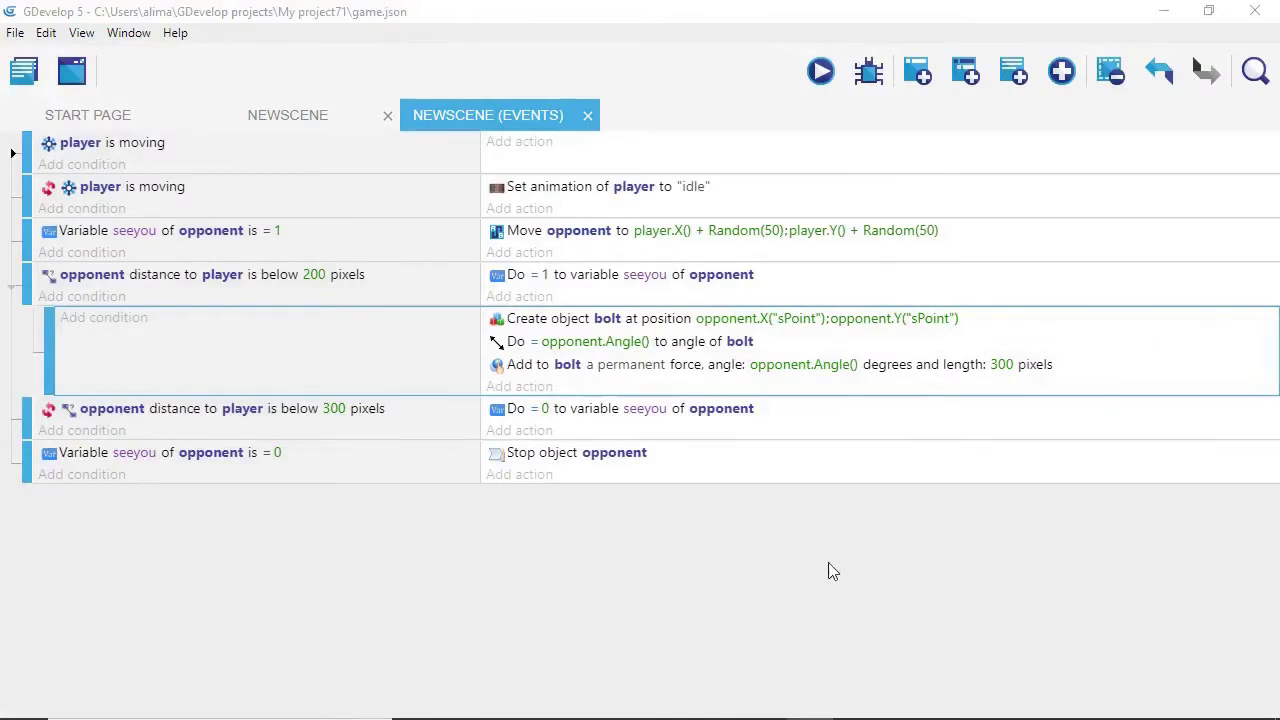
Step: Playtest the bolt firing in a maximized preview by moving the player in and out of the opponent's range, and close the preview
{"action": "left_click", "coordinate": [820, 72]}
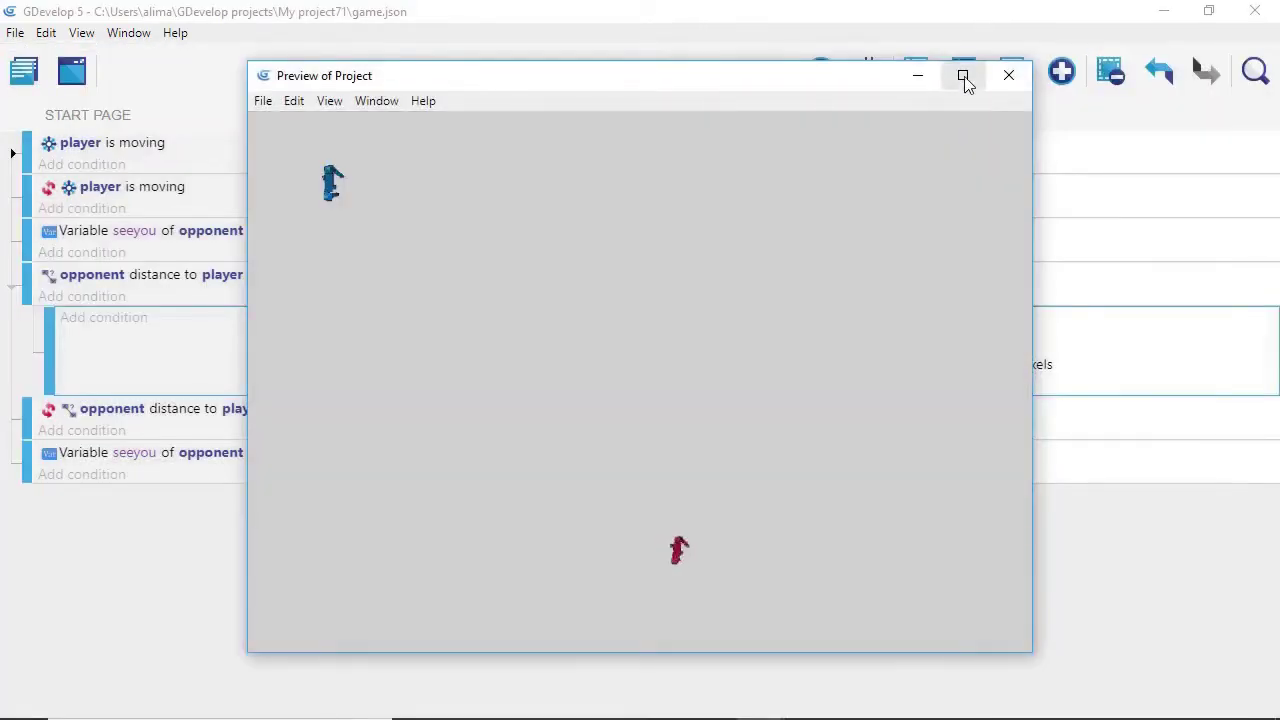
{"action": "left_click", "coordinate": [963, 78]}
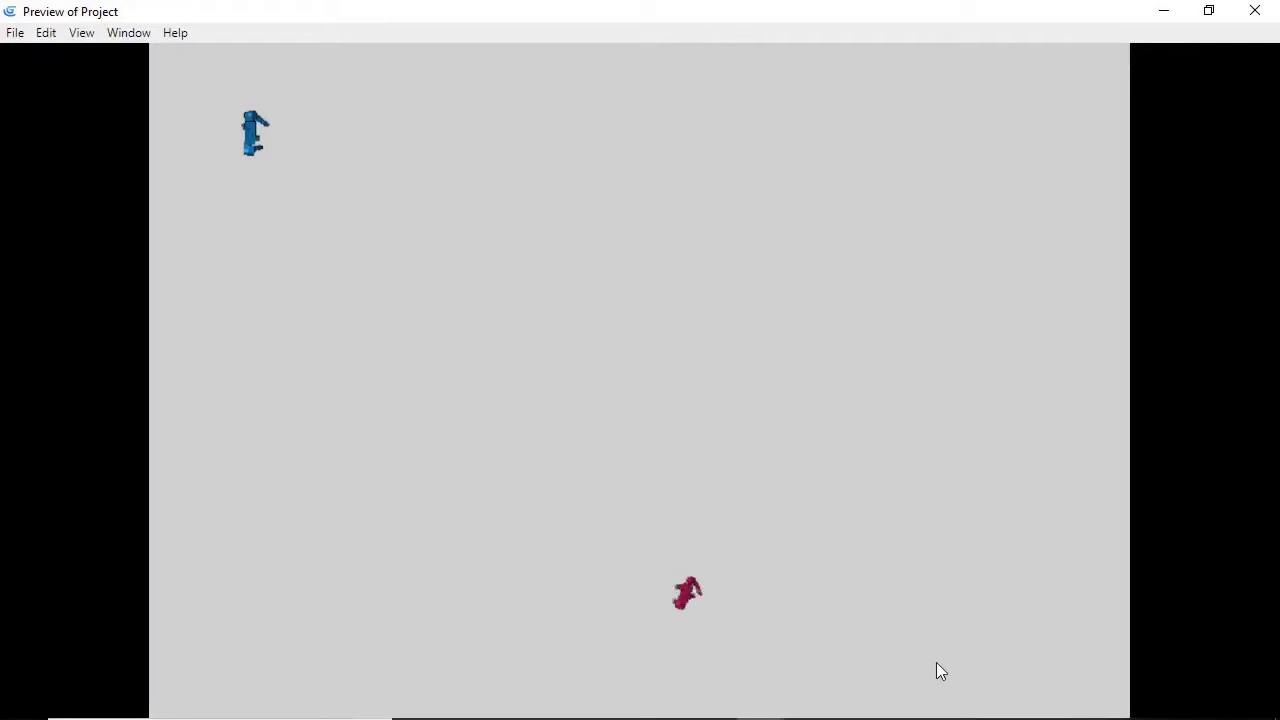
{"action": "key", "text": "Right"}
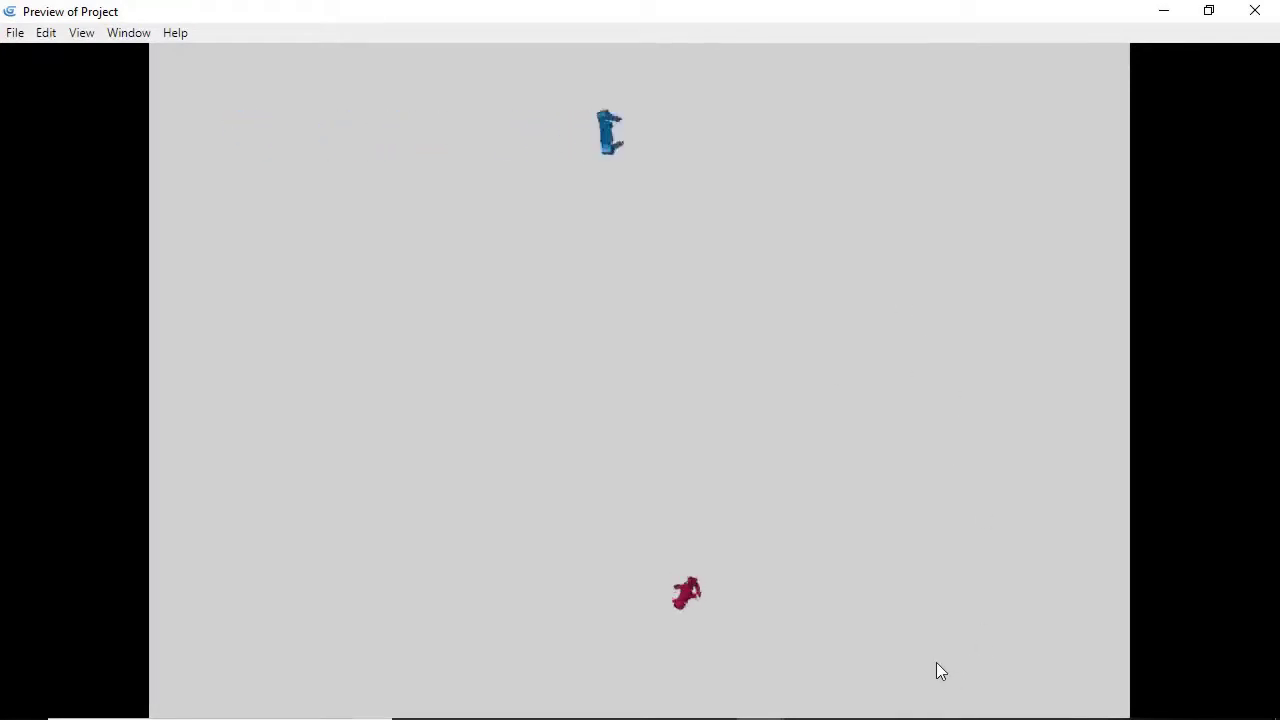
{"action": "key", "text": "Down"}
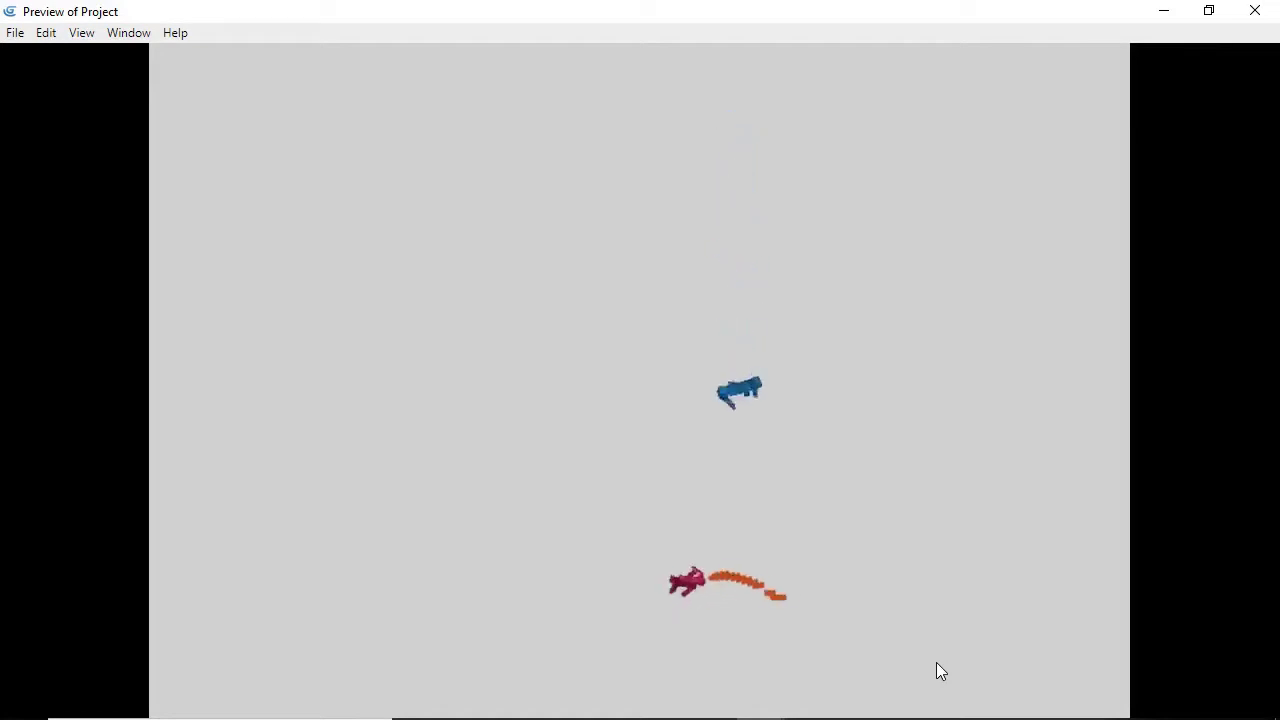
{"action": "key", "text": "Up"}
{"action": "key", "text": "Left"}
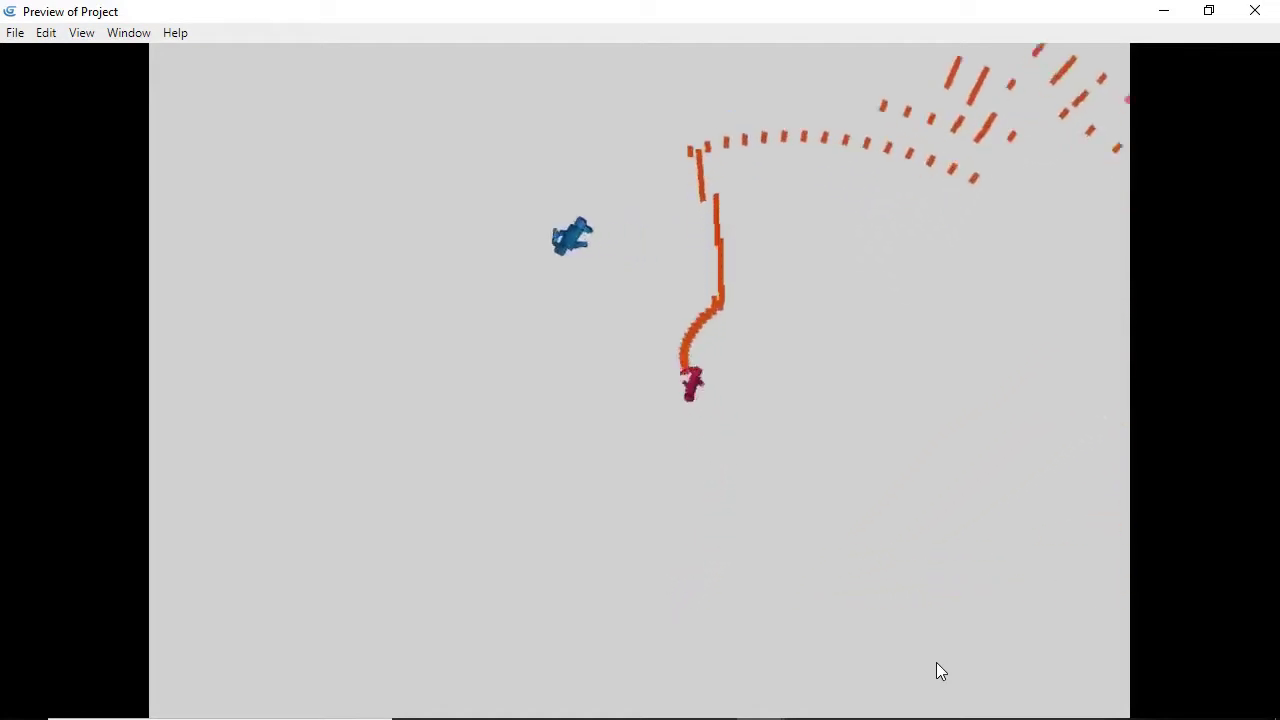
{"action": "key", "text": "Up"}
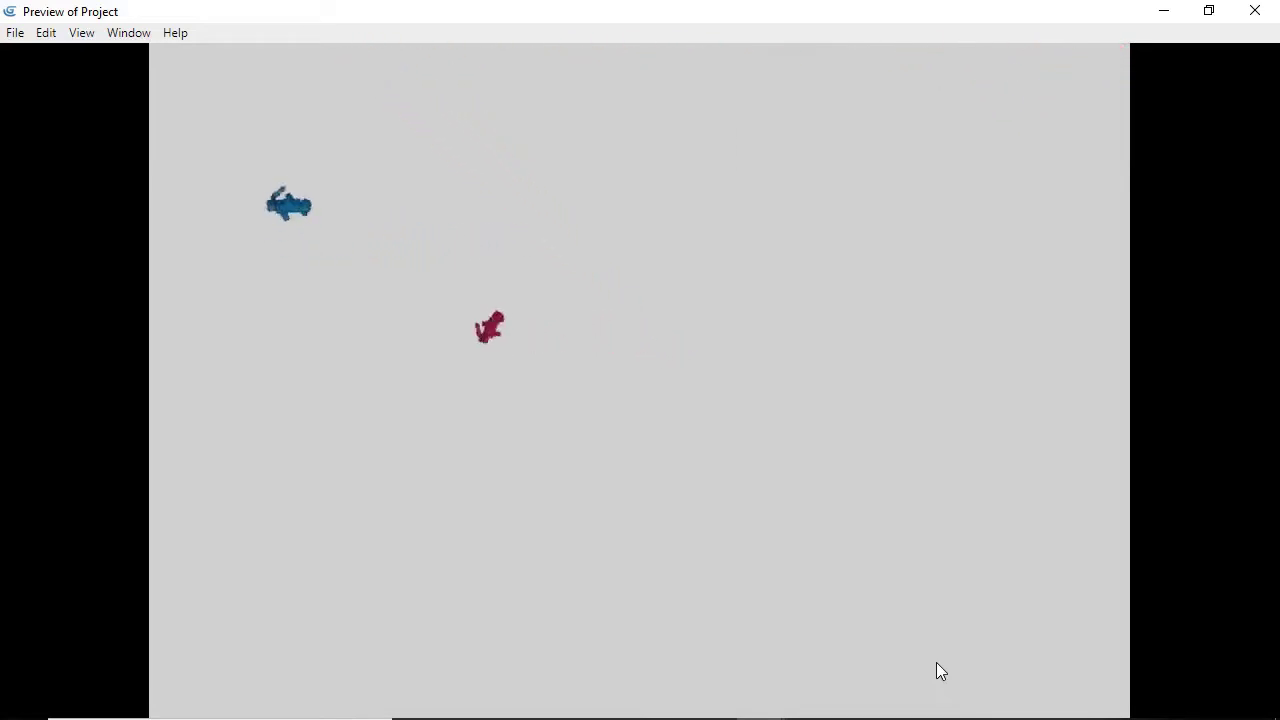
{"action": "key", "text": "Right"}
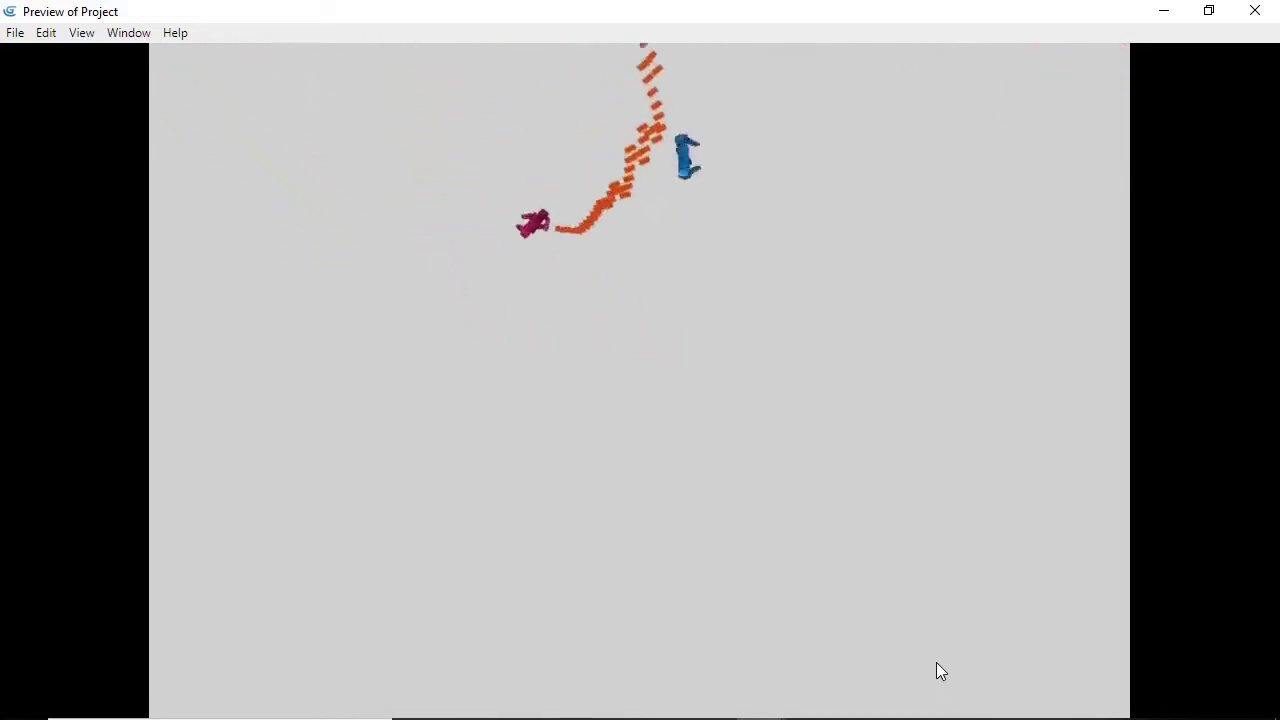
{"action": "key", "text": "Down"}
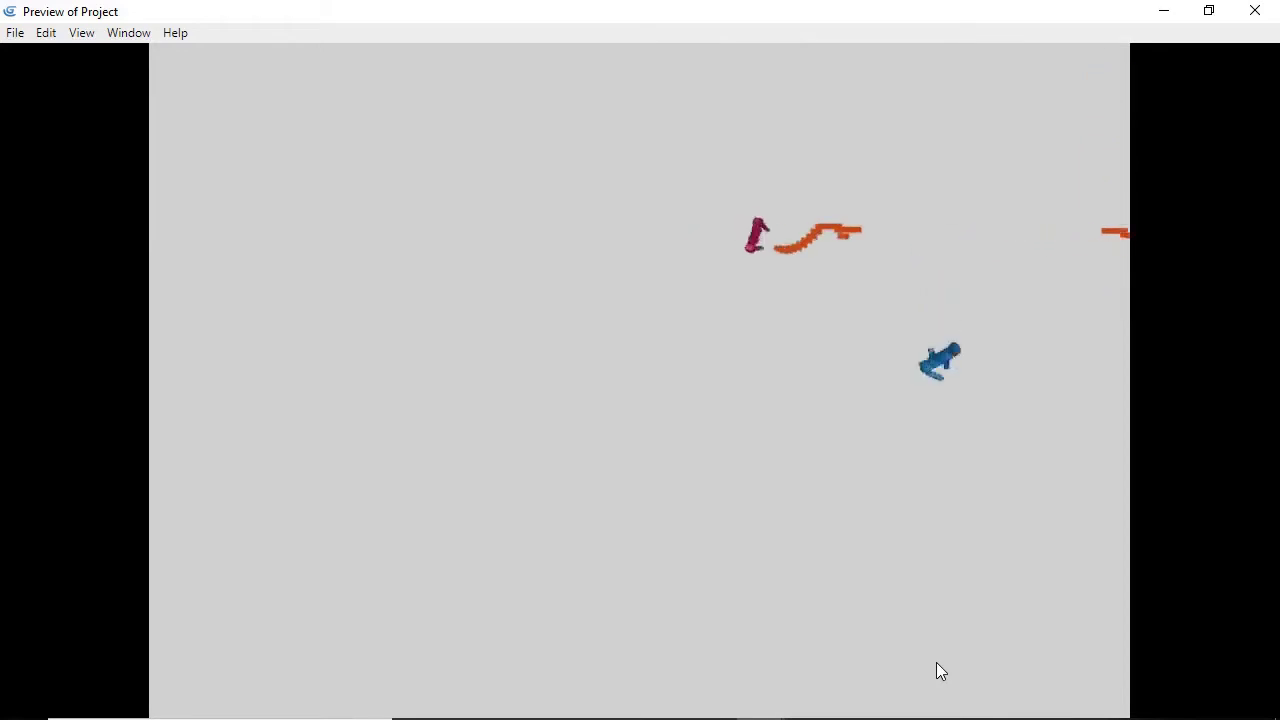
{"action": "key", "text": "Left"}
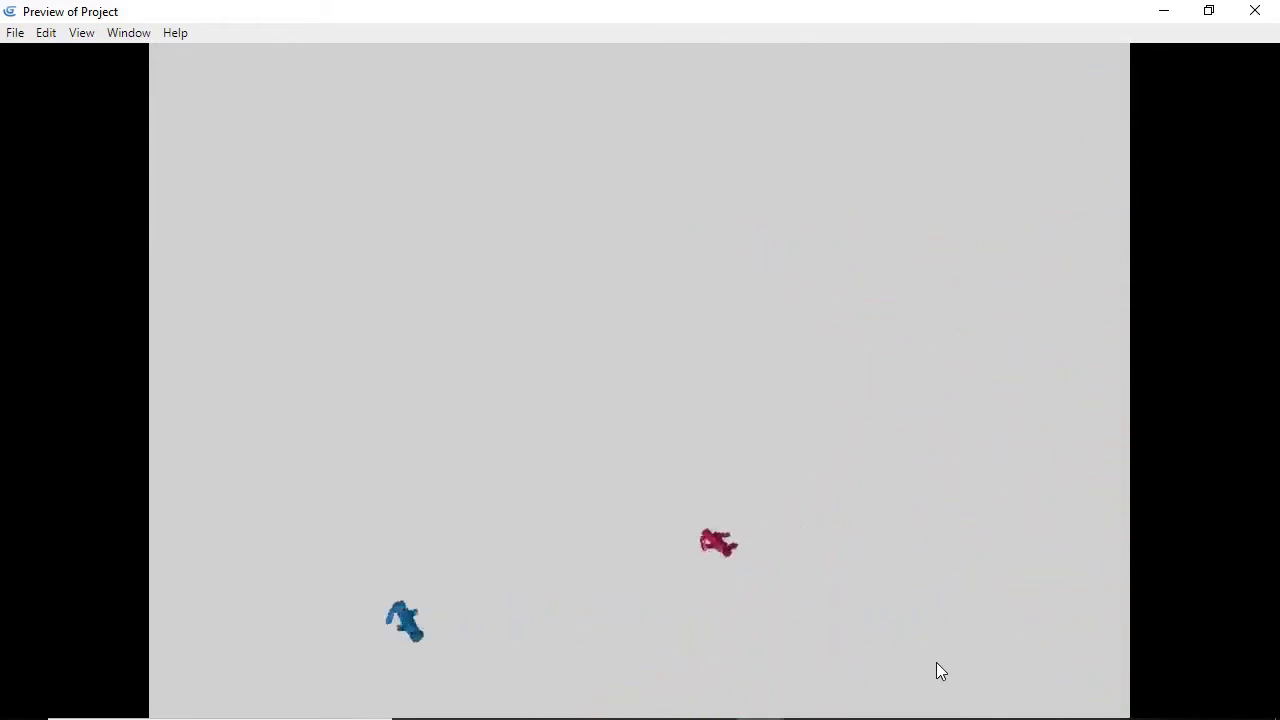
{"action": "key", "text": "Up"}
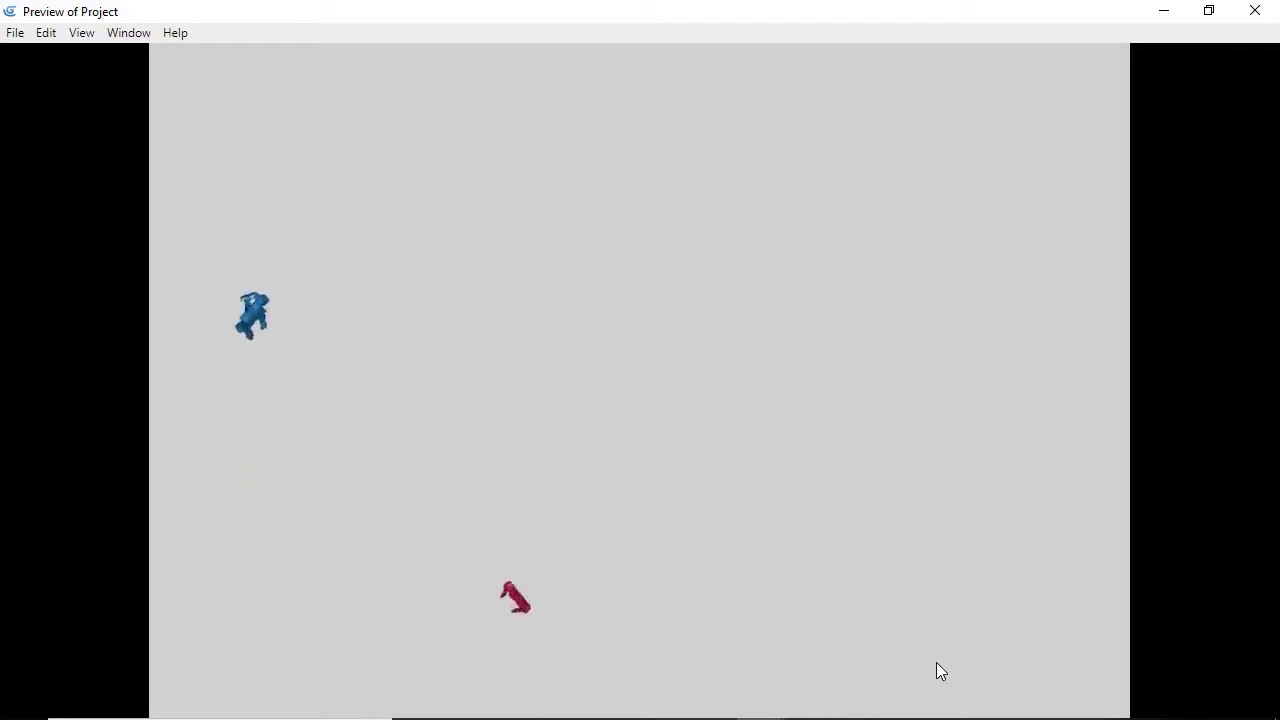
{"action": "key", "text": "Right"}
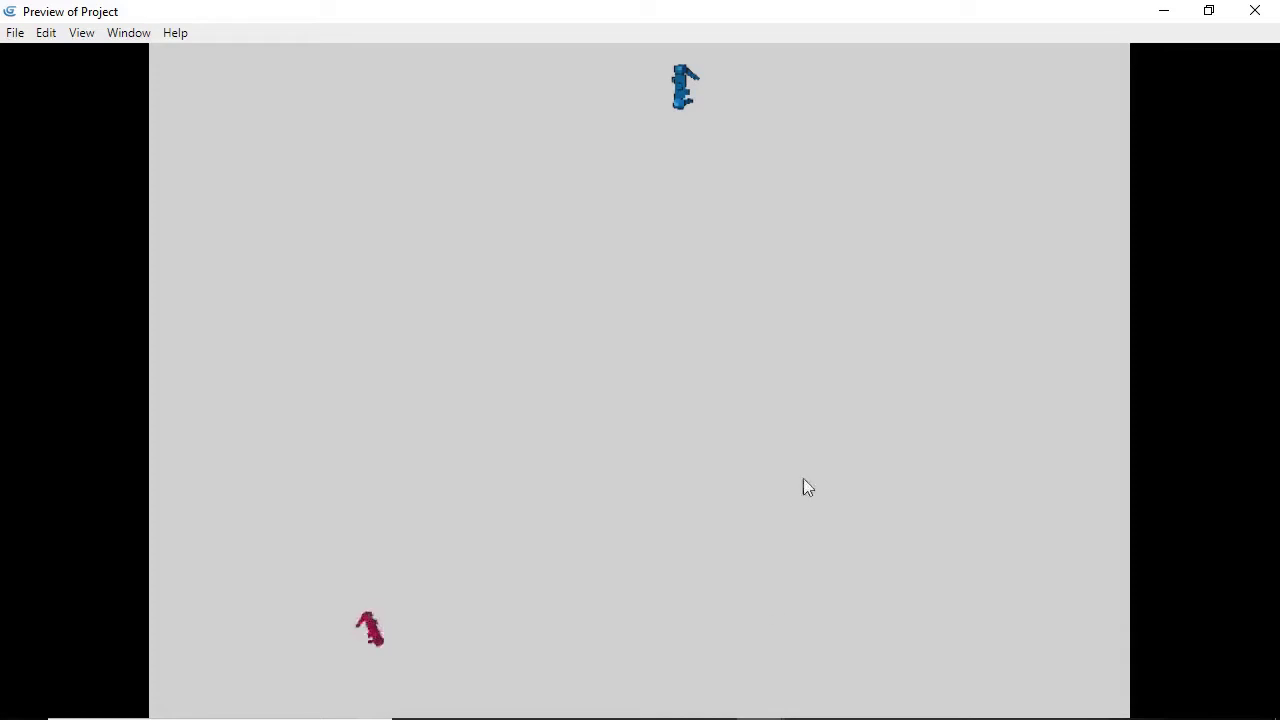
{"action": "left_click", "coordinate": [1253, 14]}
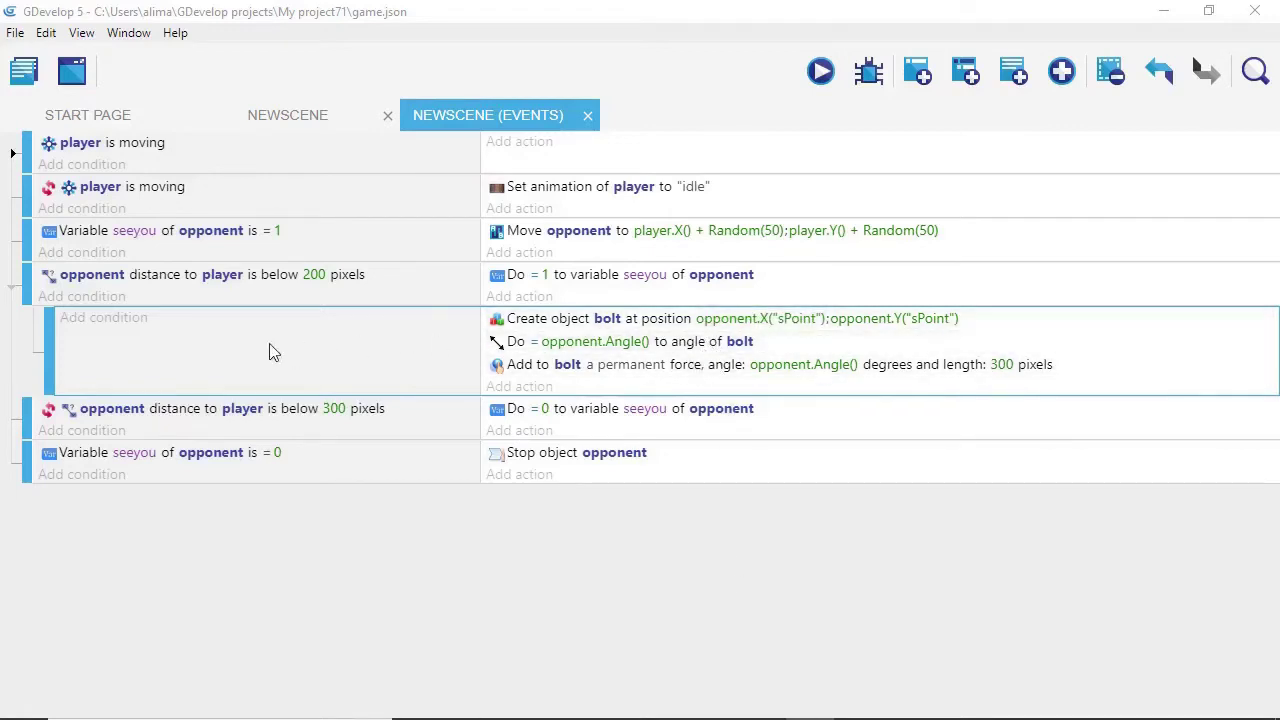
Step: Add a scene timer condition to the bolt-creating sub-event, testing "shoottimer" against 1 second
{"action": "left_click", "coordinate": [77, 329]}
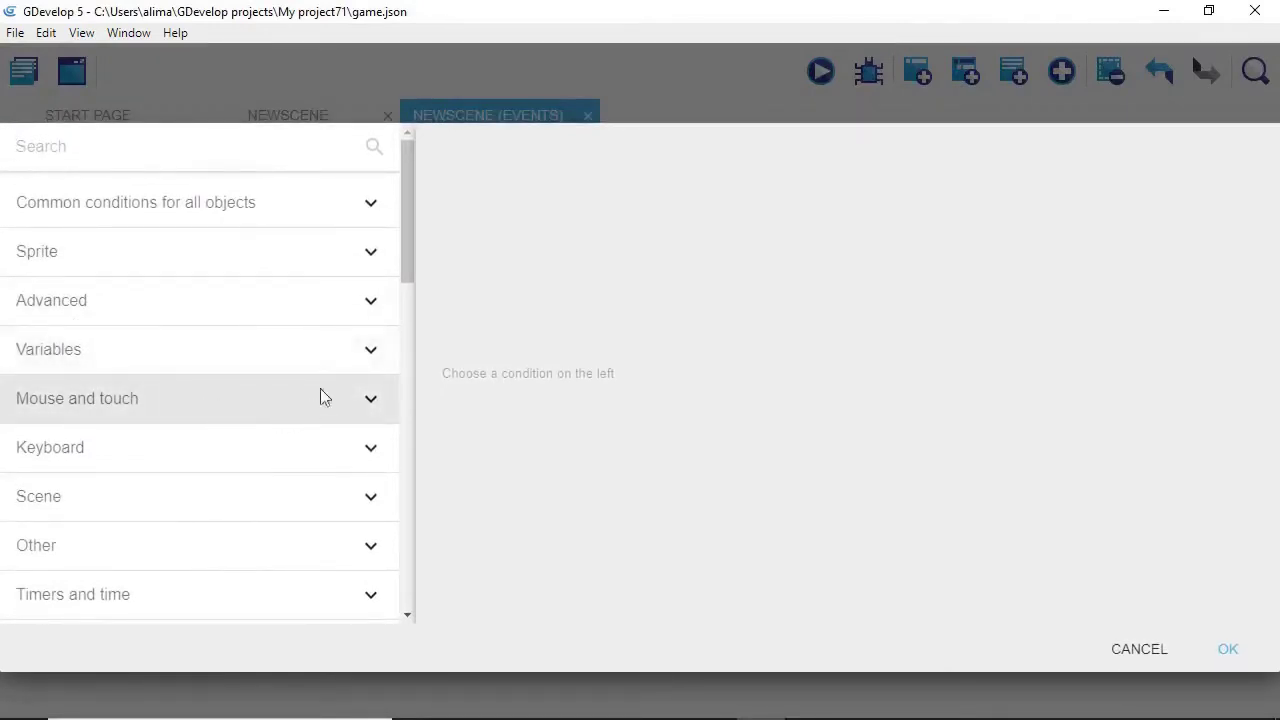
{"action": "left_click_drag", "start_coordinate": [406, 251], "coordinate": [401, 356]}
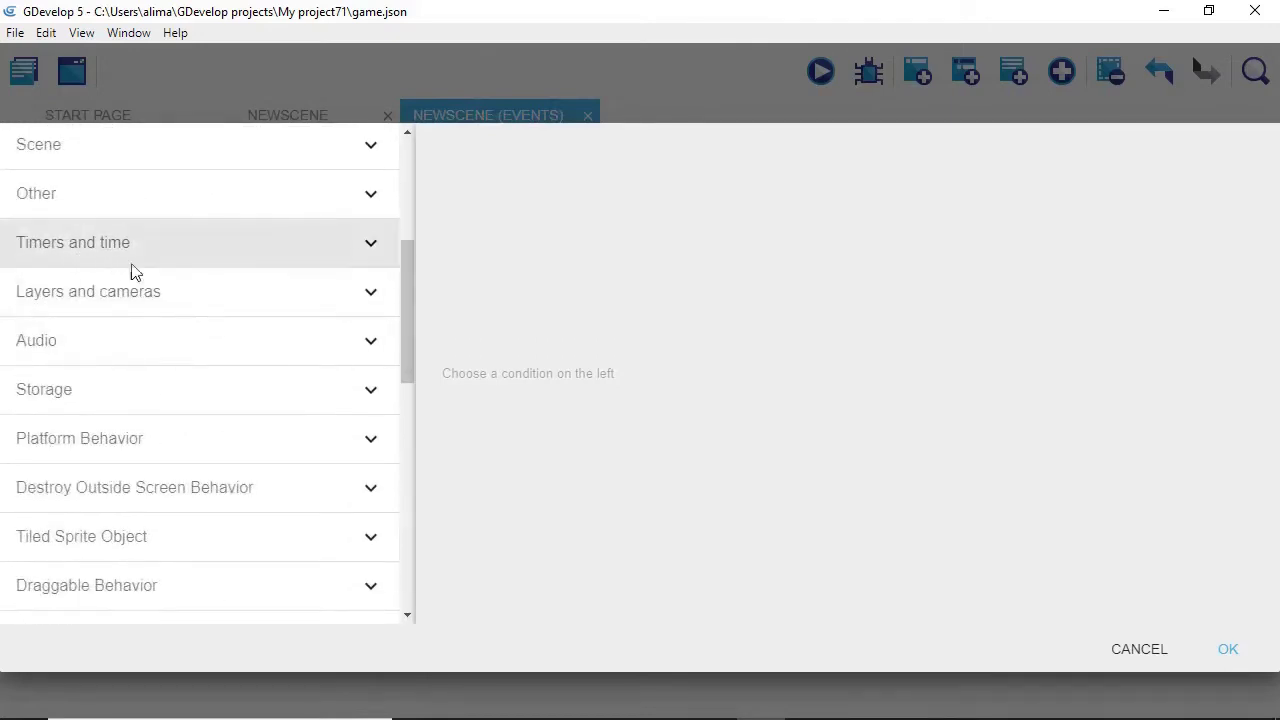
{"action": "left_click", "coordinate": [245, 243]}
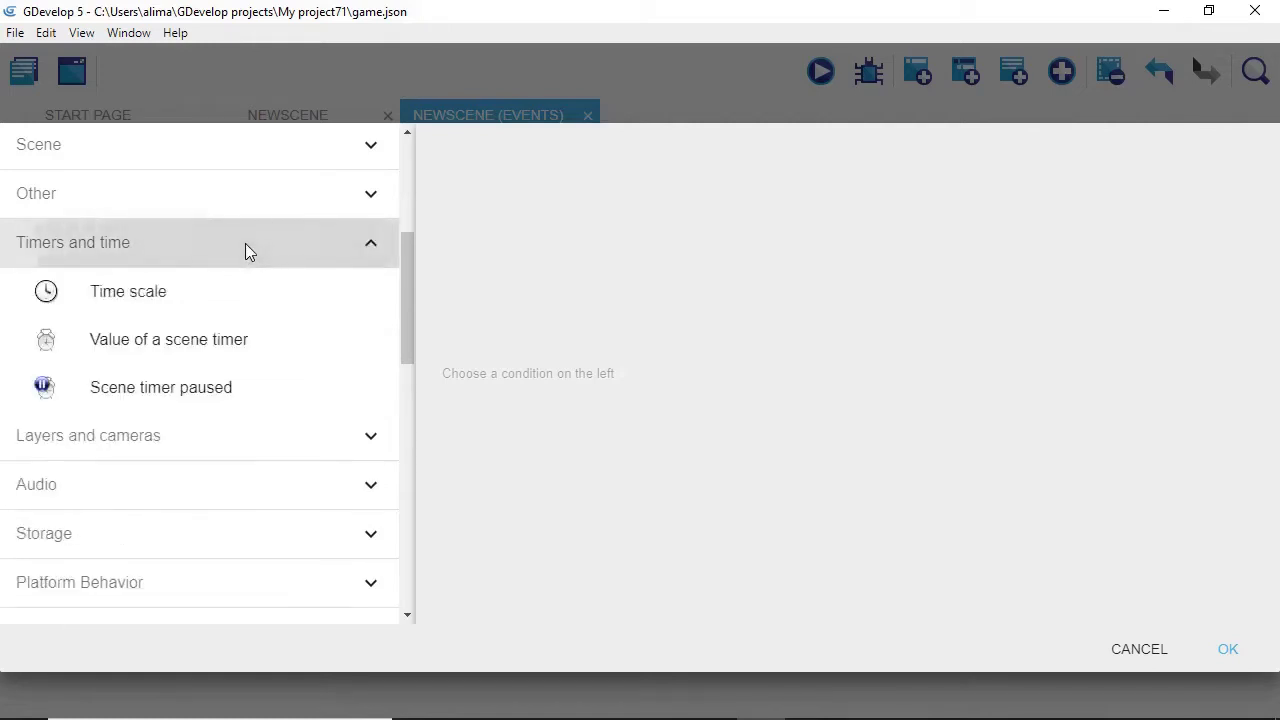
{"action": "left_click", "coordinate": [287, 340]}
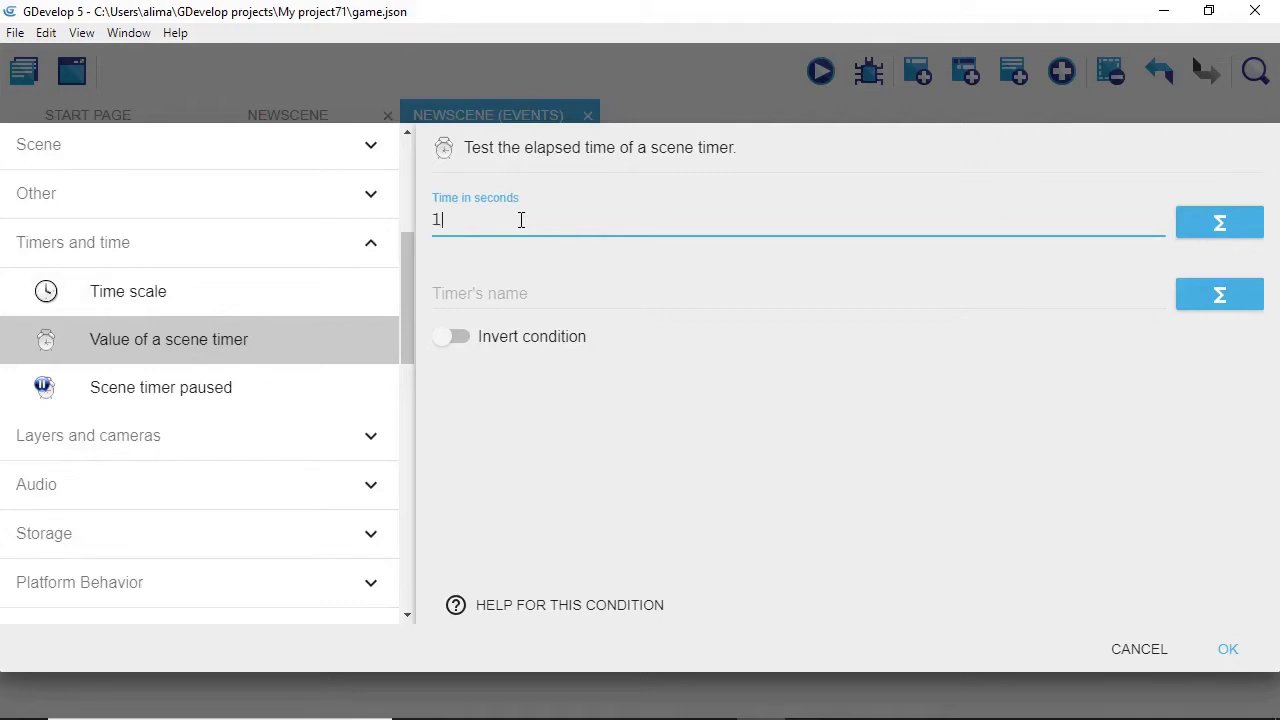
{"action": "left_click", "coordinate": [526, 290]}
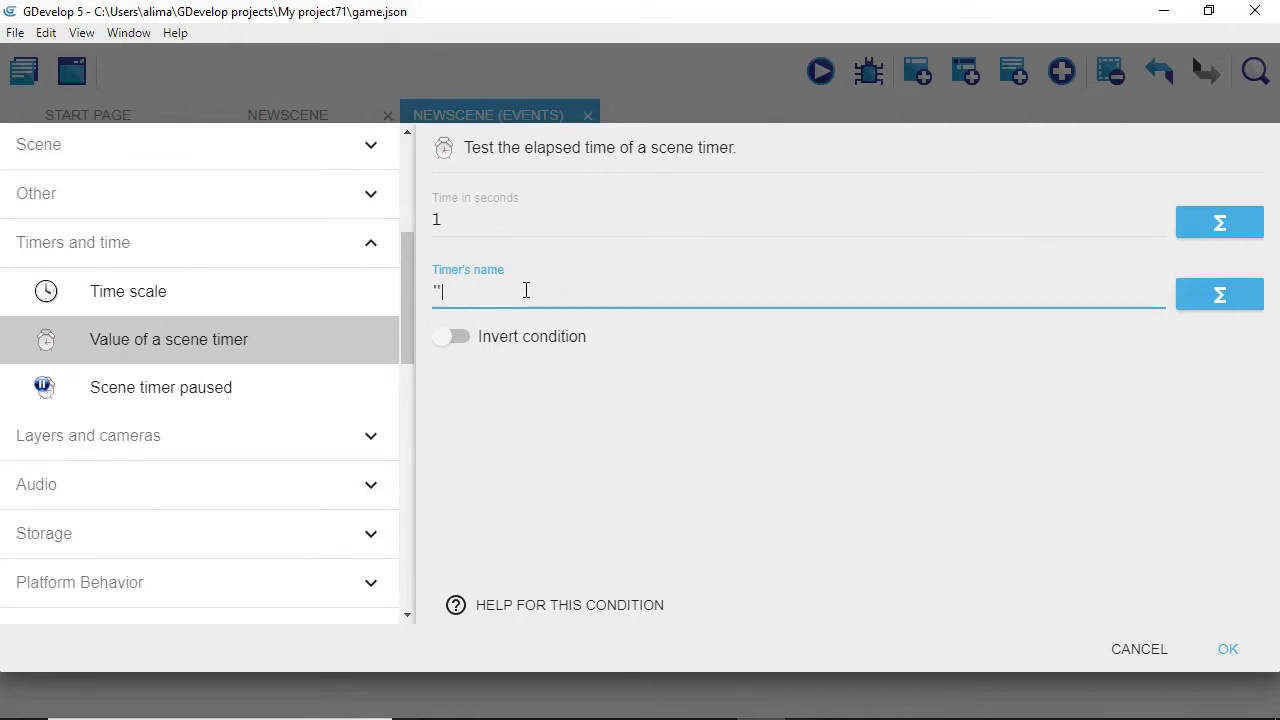
{"action": "type", "text": "hoottimer"}
{"action": "left_click", "coordinate": [794, 471]}
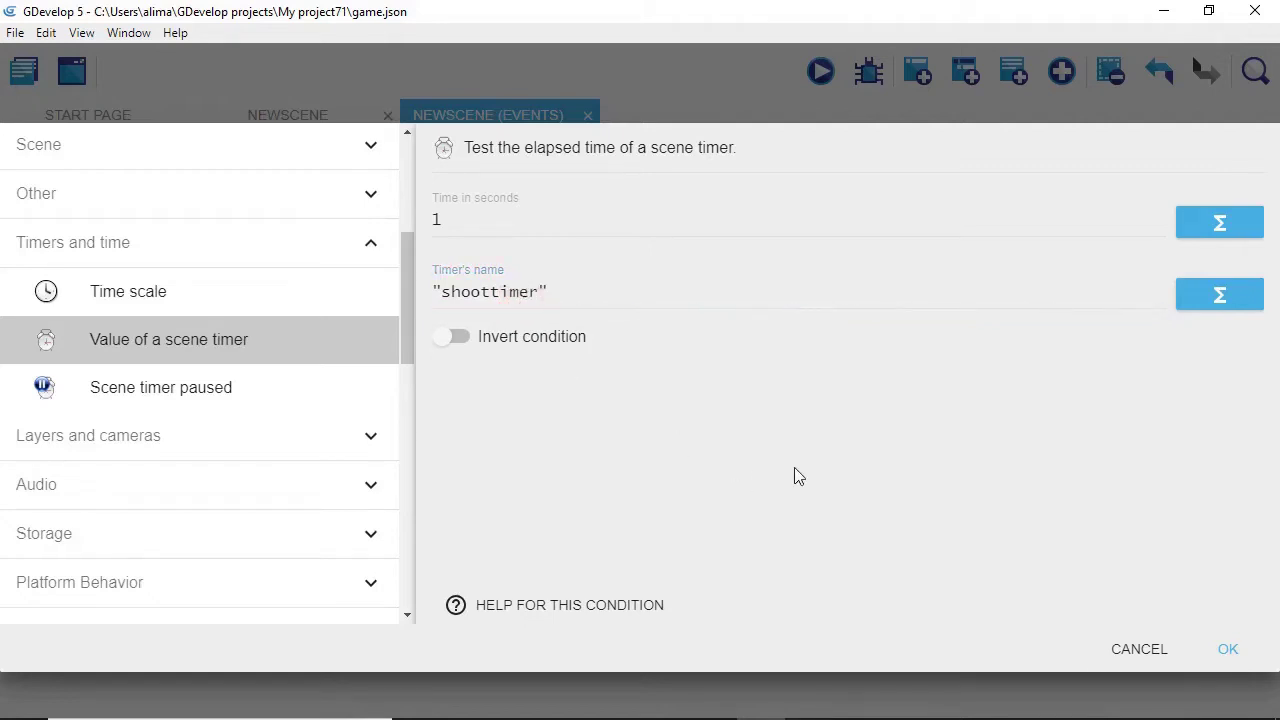
{"action": "left_click", "coordinate": [1221, 646]}
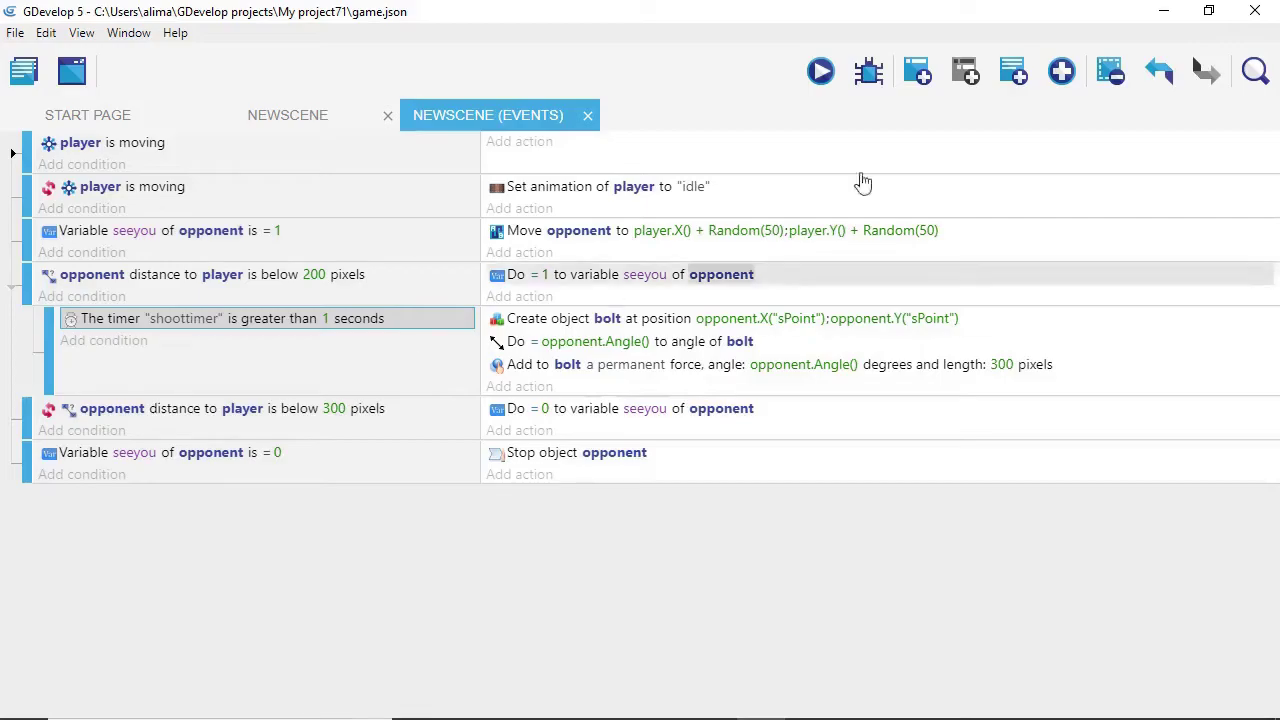
Step: Preview the game and walk the blue player down into the red opponent's range, then retreat up and to the left
{"action": "left_click", "coordinate": [820, 71]}
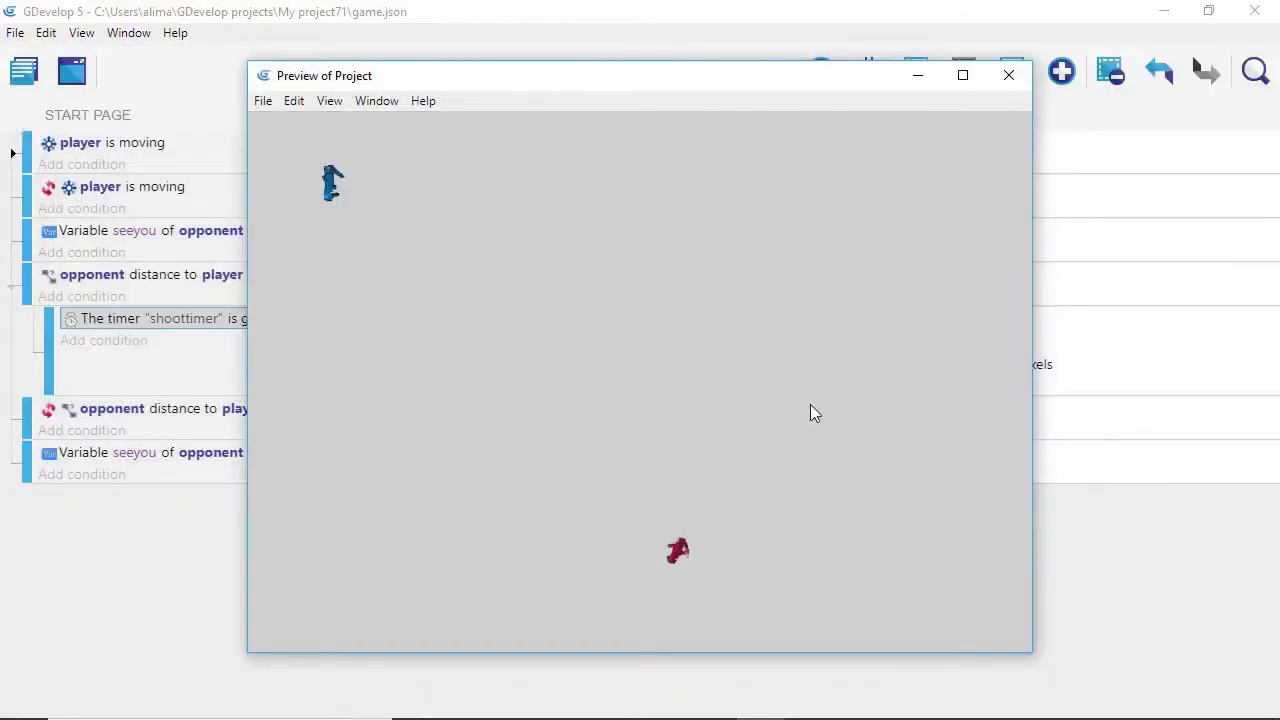
{"action": "key", "text": "Down"}
{"action": "key", "text": "Right"}
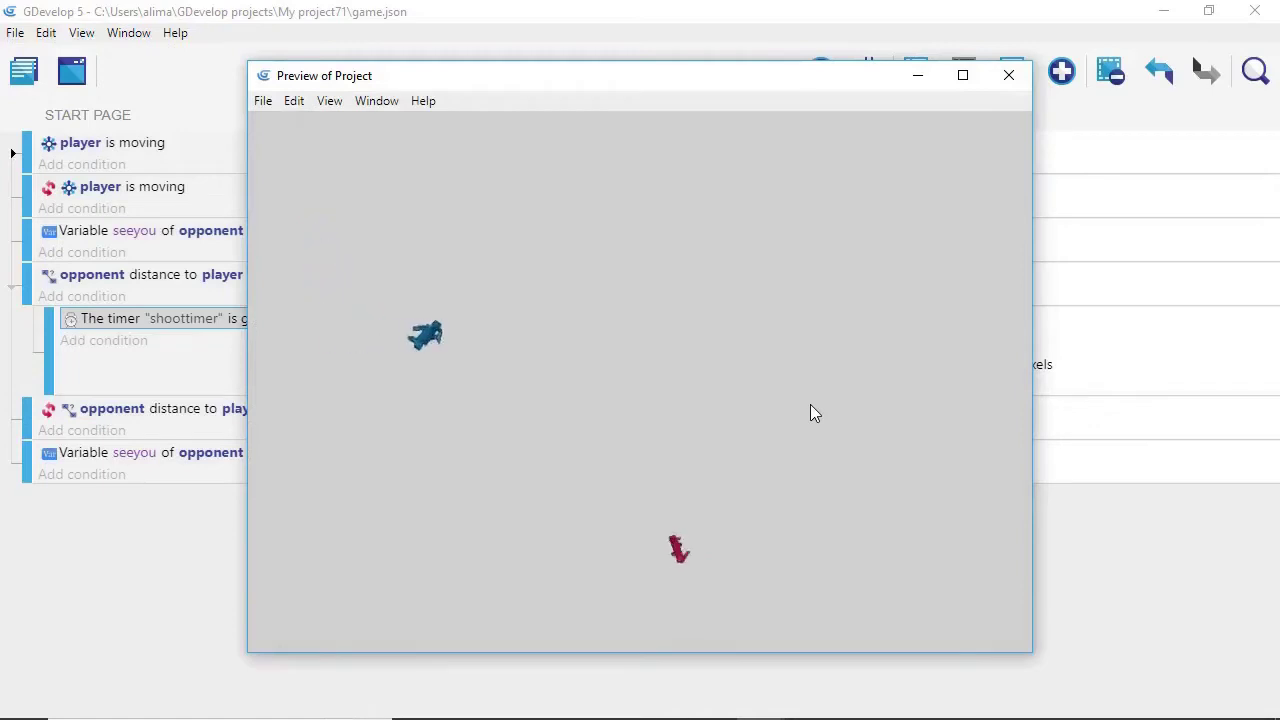
{"action": "key", "text": "Down"}
{"action": "key", "text": "Right"}
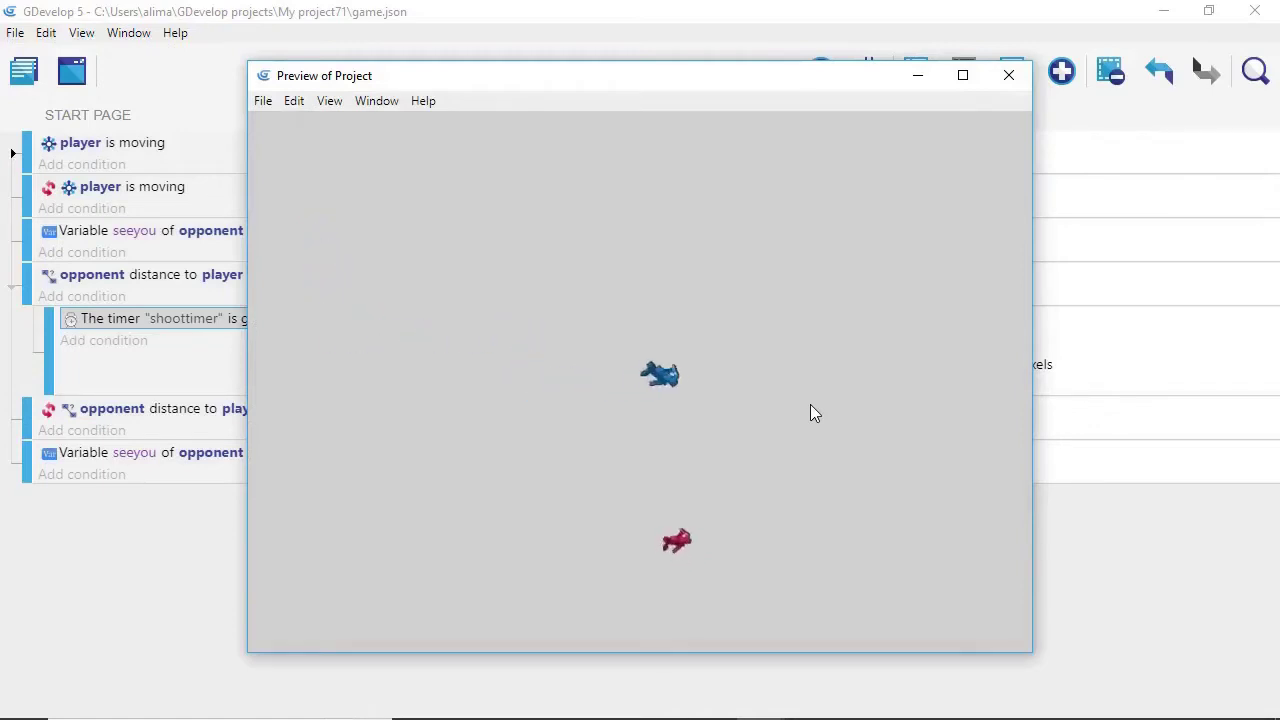
{"action": "key", "text": "Up"}
{"action": "key", "text": "Left"}
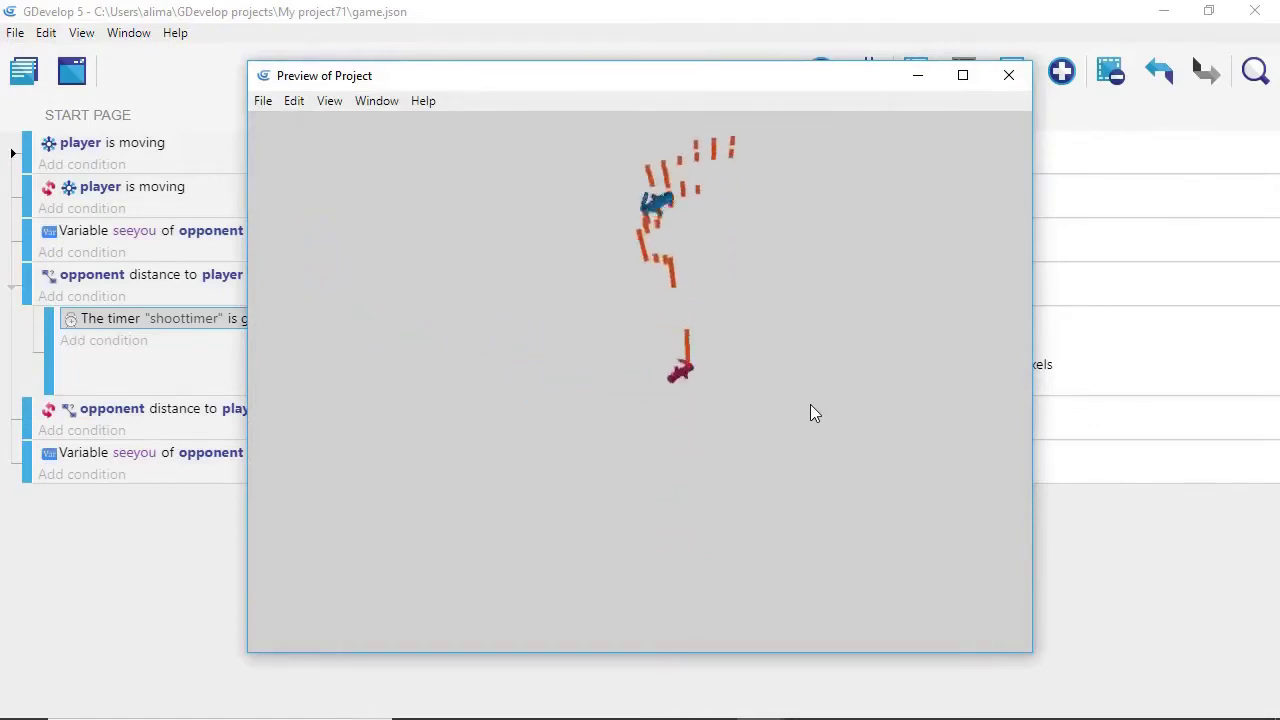
Step: Lead the pursuing opponent in loops around the scene to check its bolt firing, outrun it to the left side, and close the preview
{"action": "key", "text": "Down"}
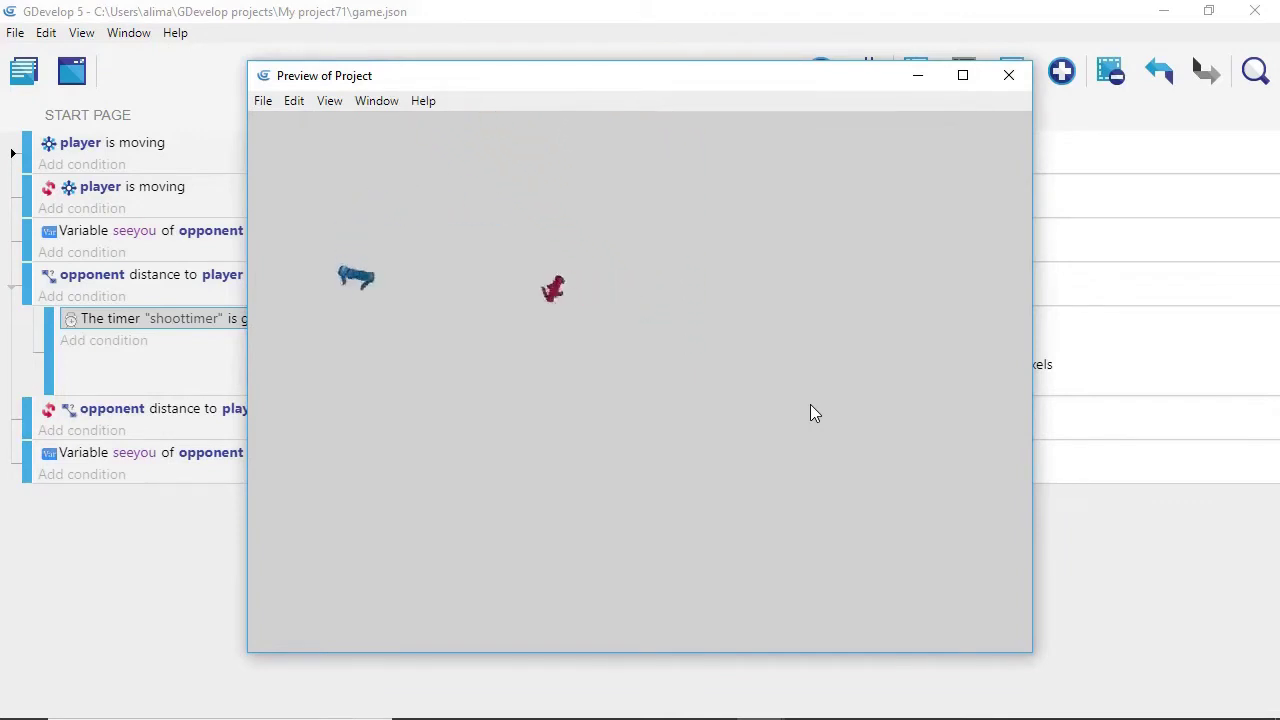
{"action": "key", "text": "Right"}
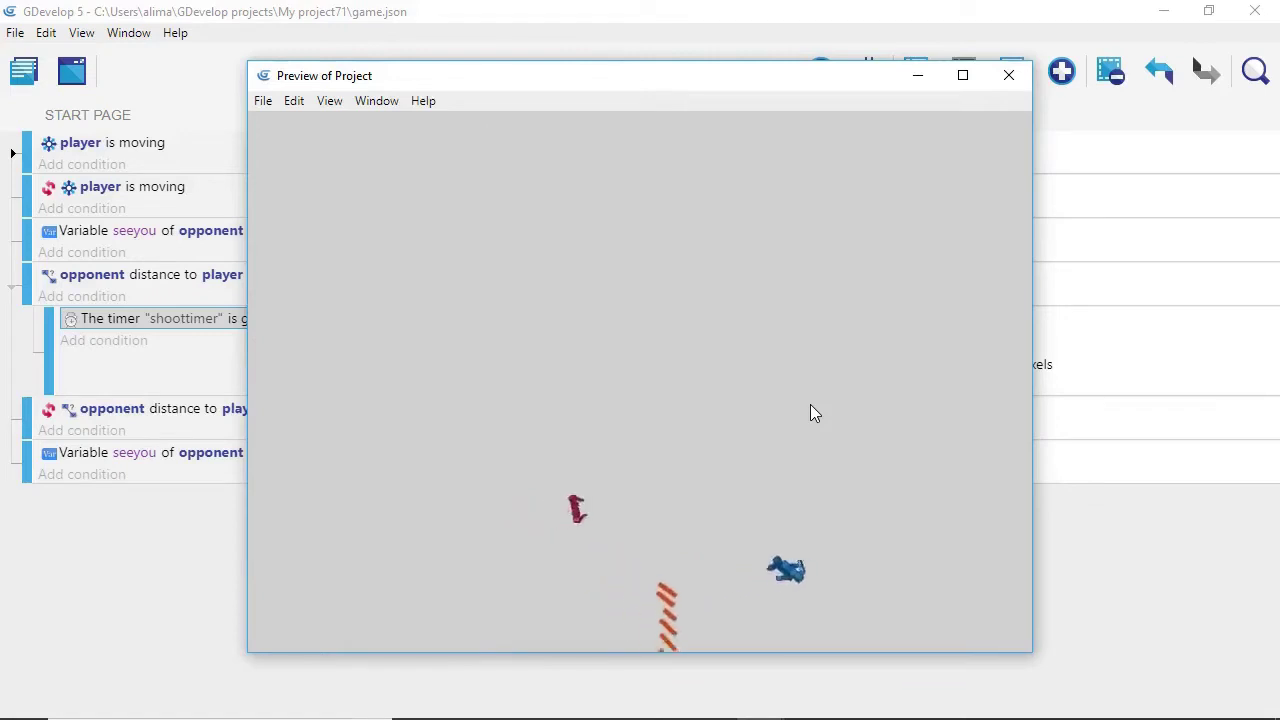
{"action": "key", "text": "Up"}
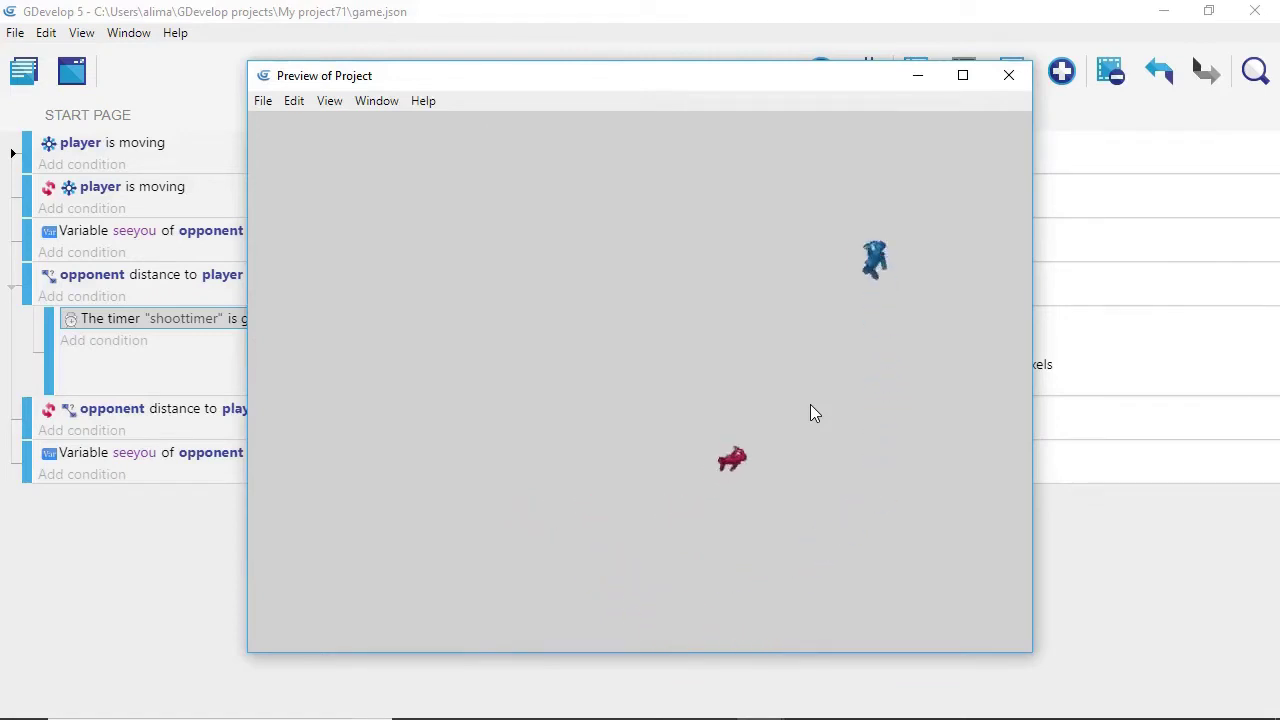
{"action": "key", "text": "Left"}
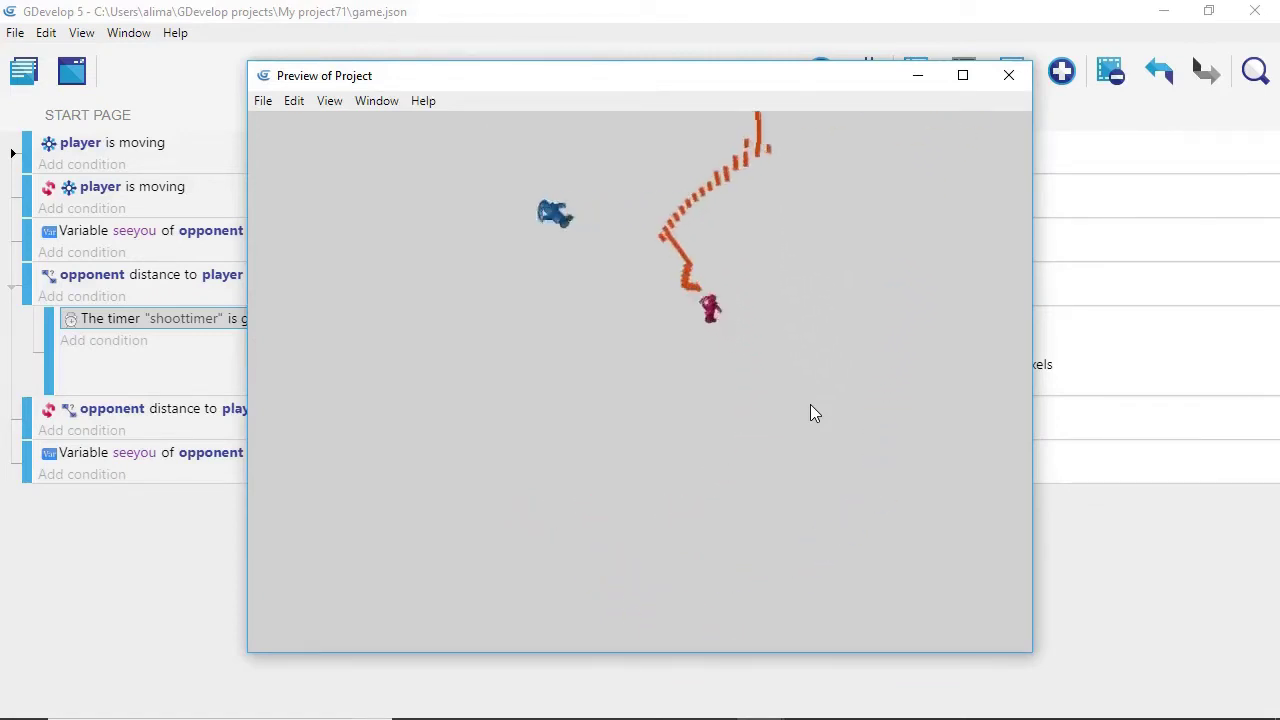
{"action": "key", "text": "Down"}
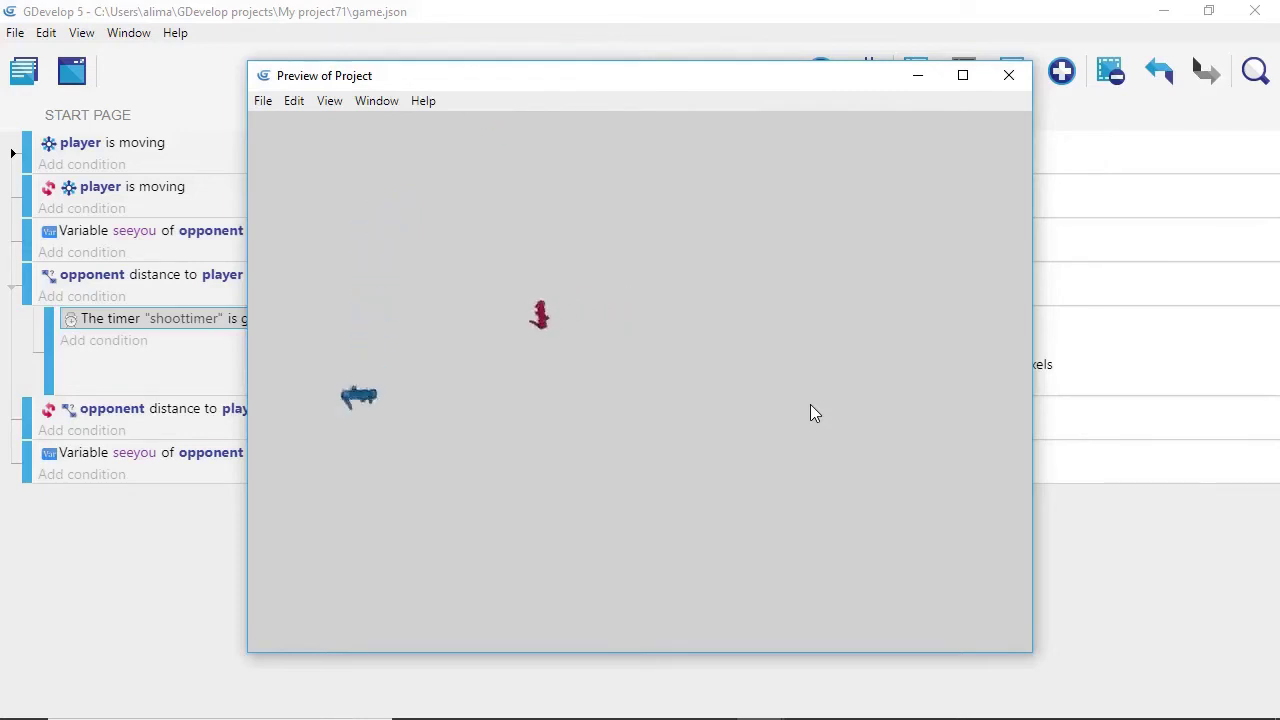
{"action": "key", "text": "Right"}
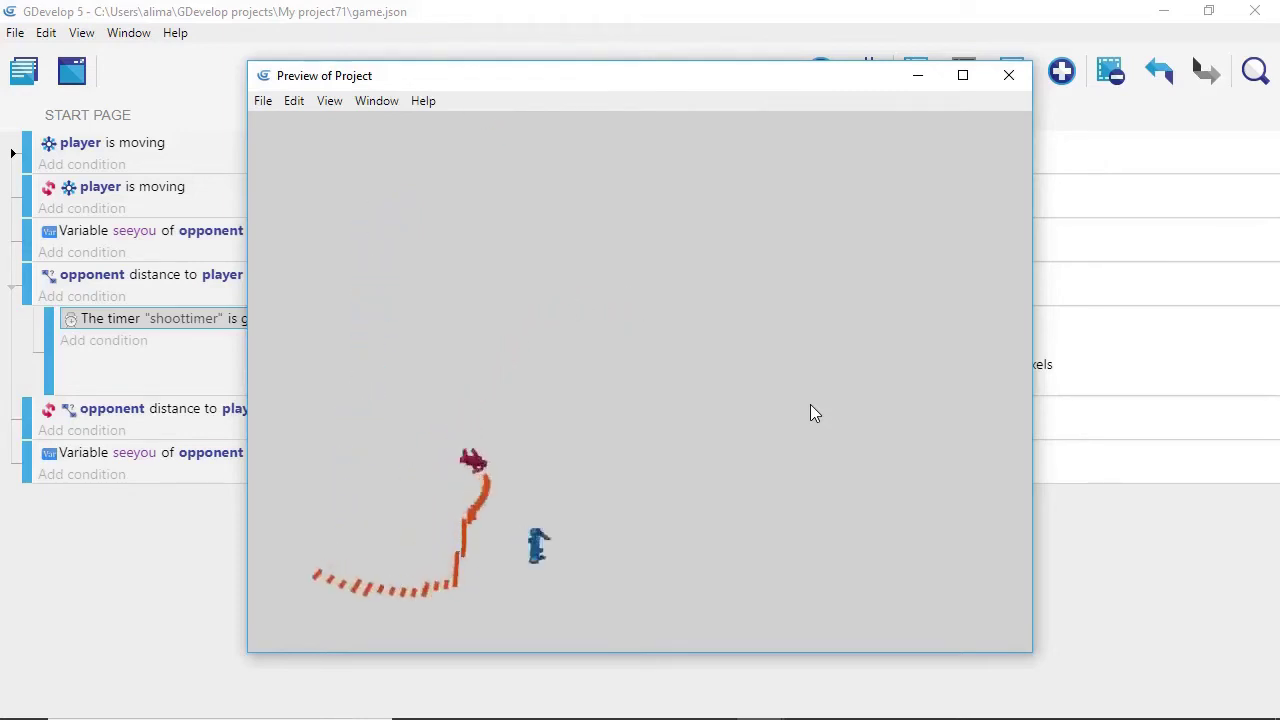
{"action": "key", "text": "Up"}
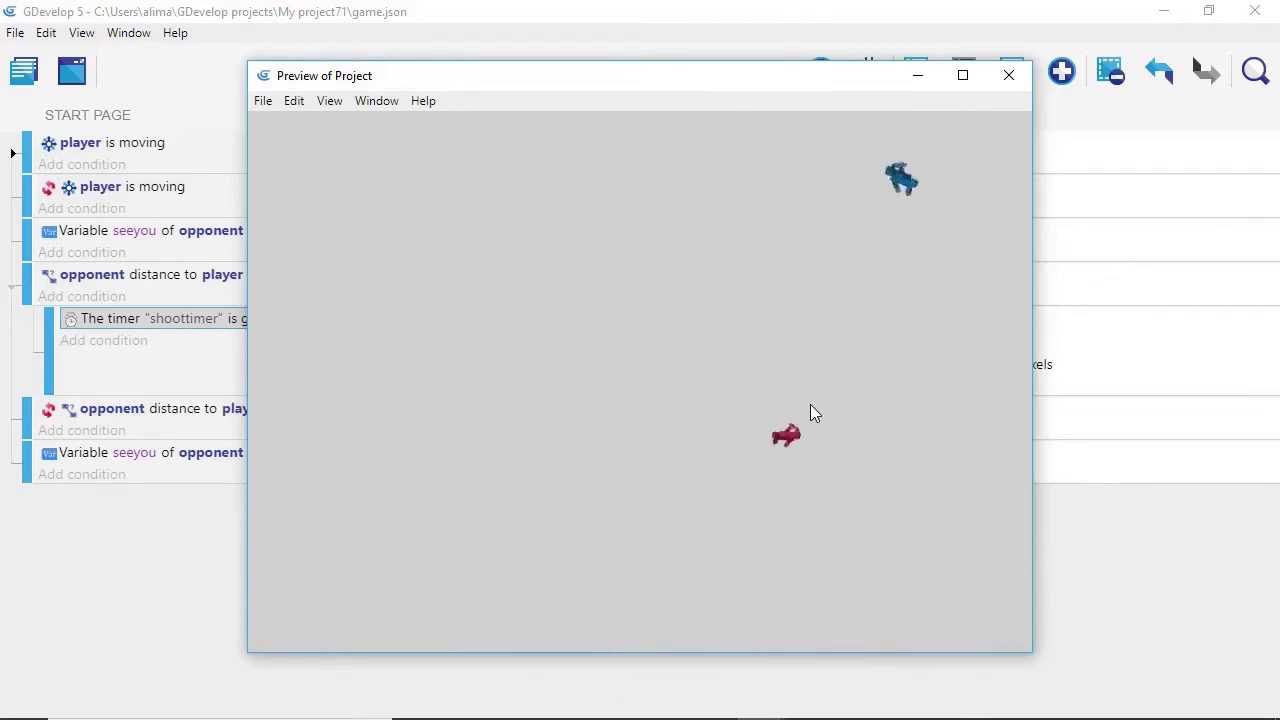
{"action": "key", "text": "Left"}
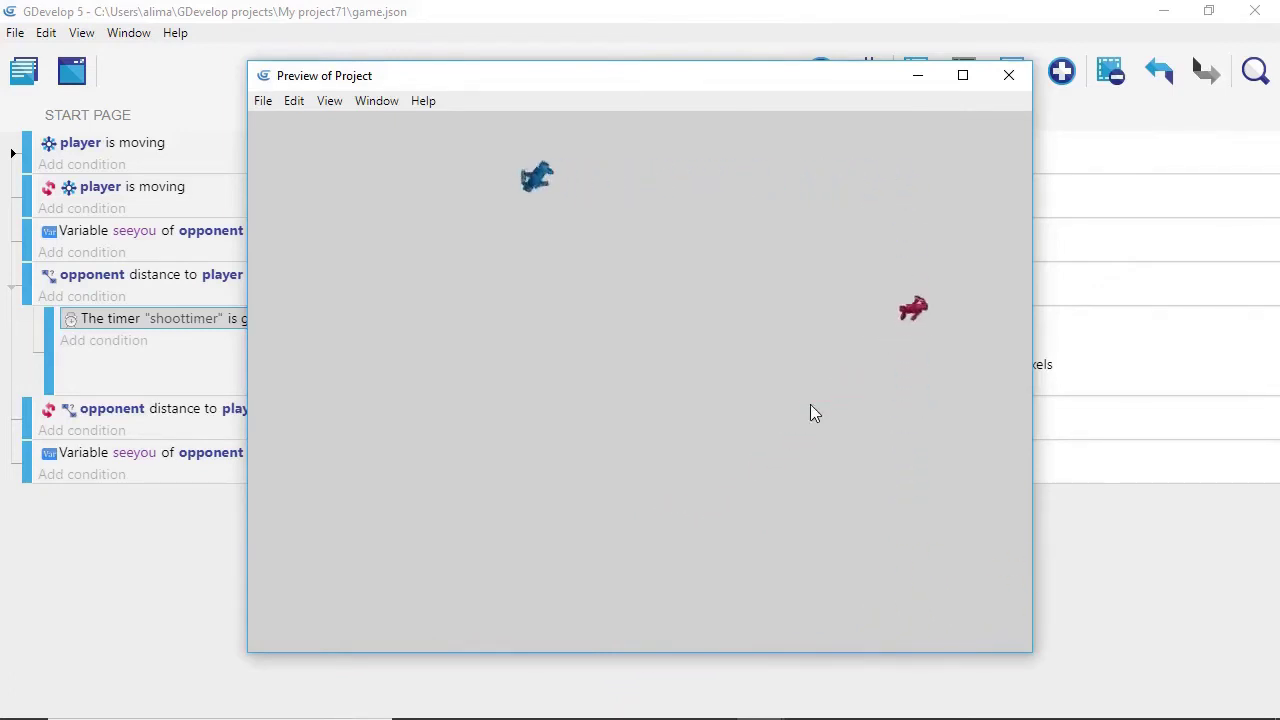
{"action": "key", "text": "Down"}
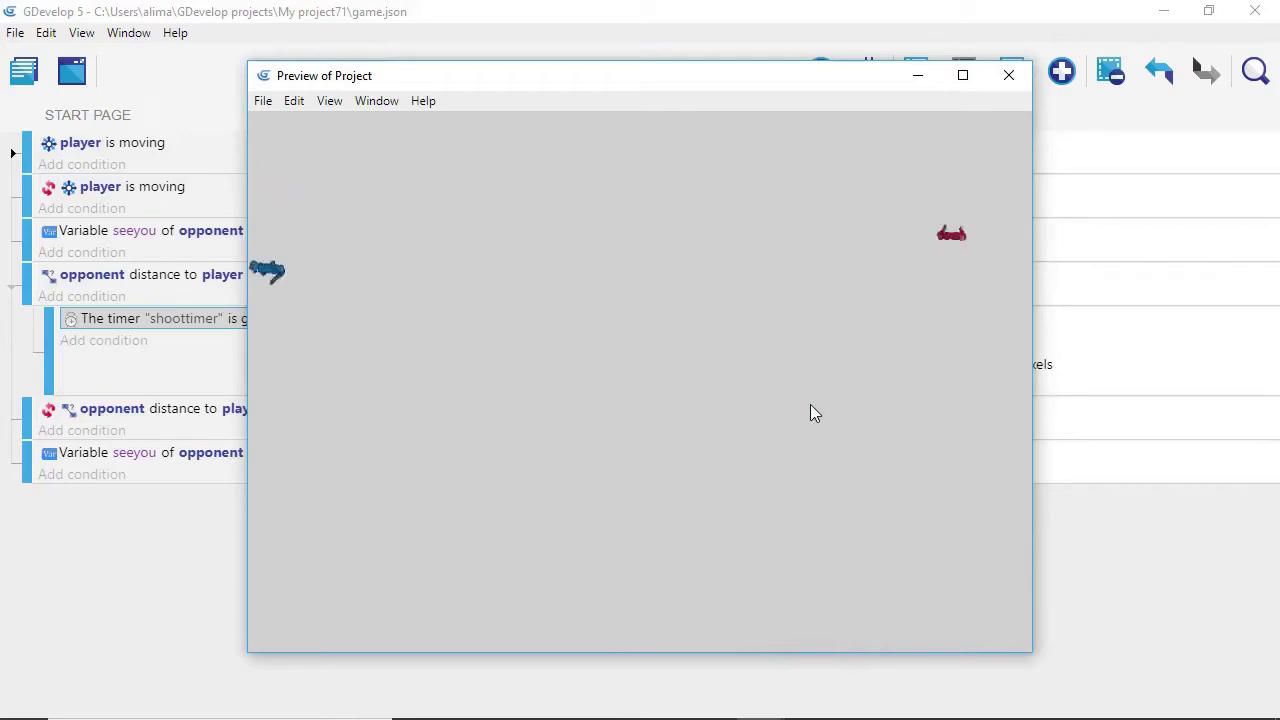
{"action": "key", "text": "Right"}
{"action": "key", "text": "Down"}
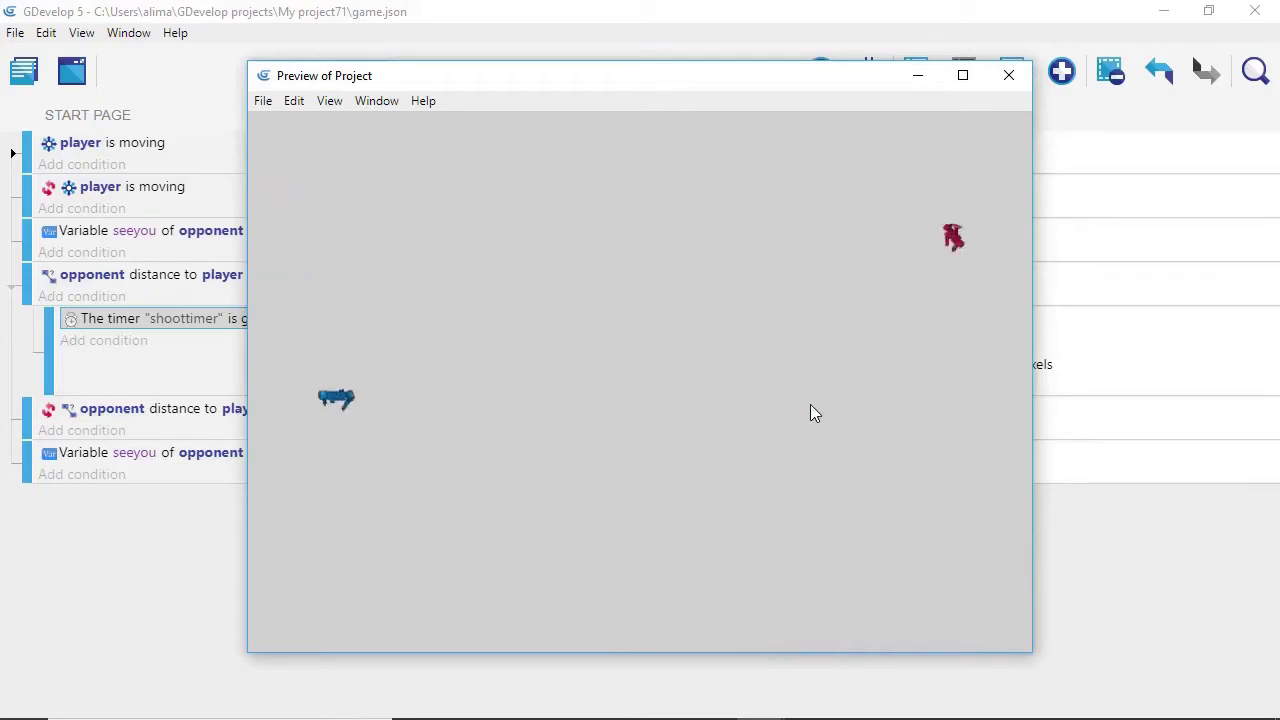
{"action": "left_click", "coordinate": [1010, 80]}
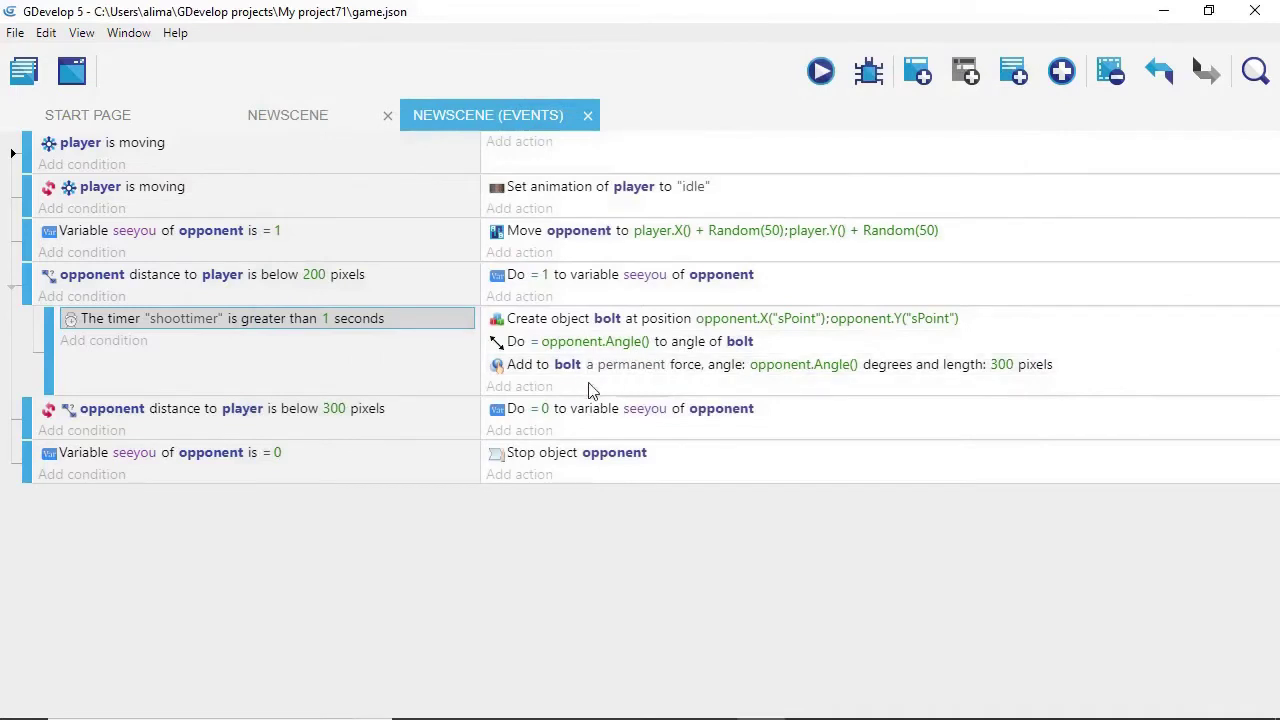
Step: Add an action that starts or resets the scene timer "shoottimer" after the bolt's permanent force action
{"action": "left_click", "coordinate": [505, 387]}
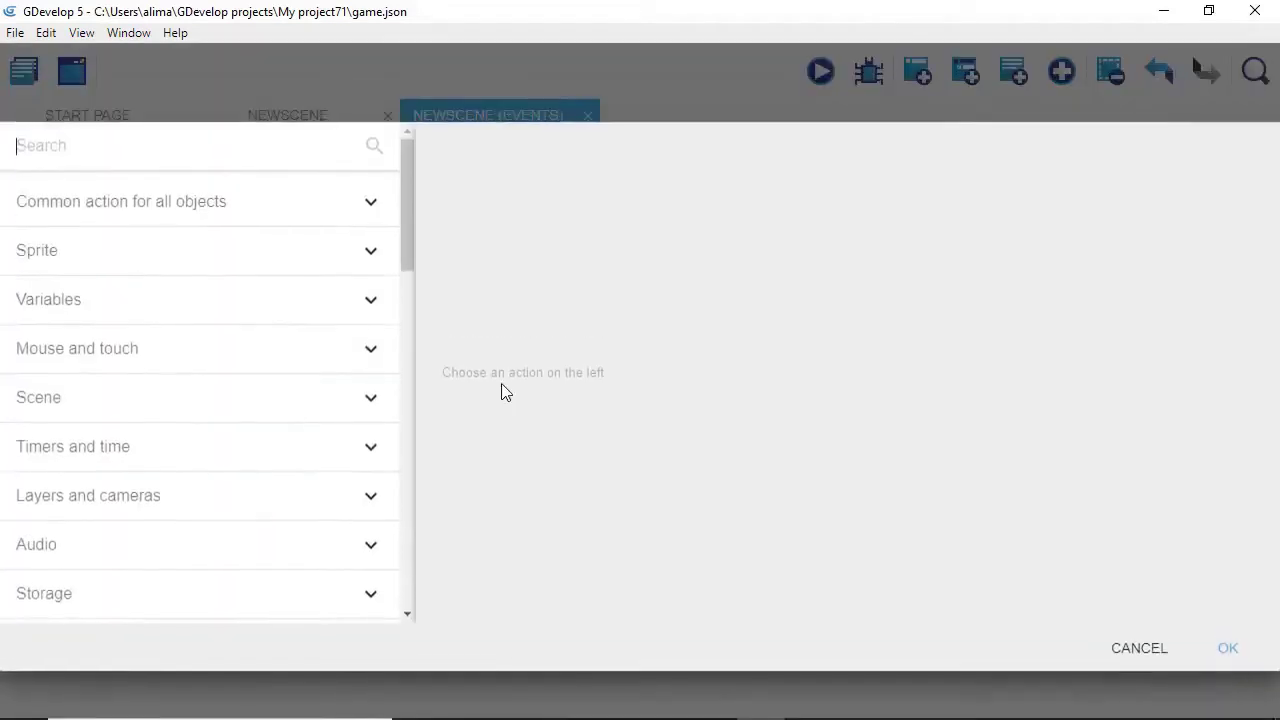
{"action": "left_click", "coordinate": [279, 447]}
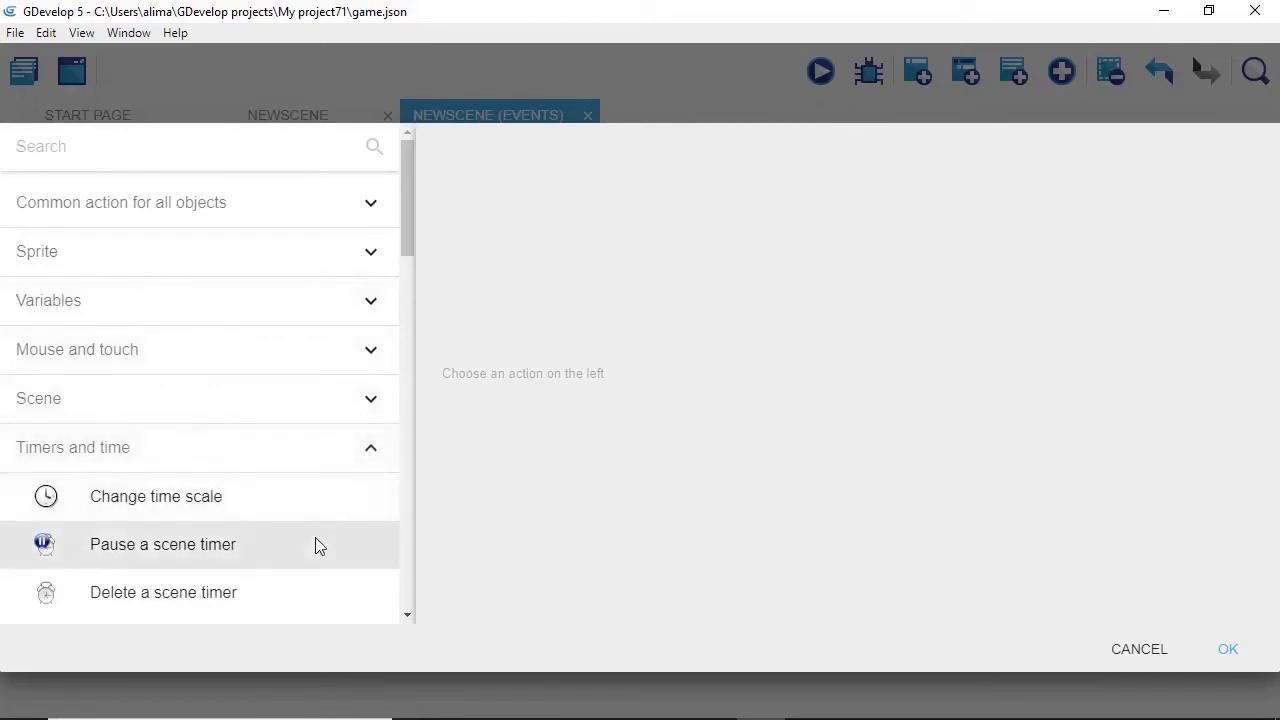
{"action": "scroll", "coordinate": [315, 543], "scroll_direction": "down", "scroll_amount": 1}
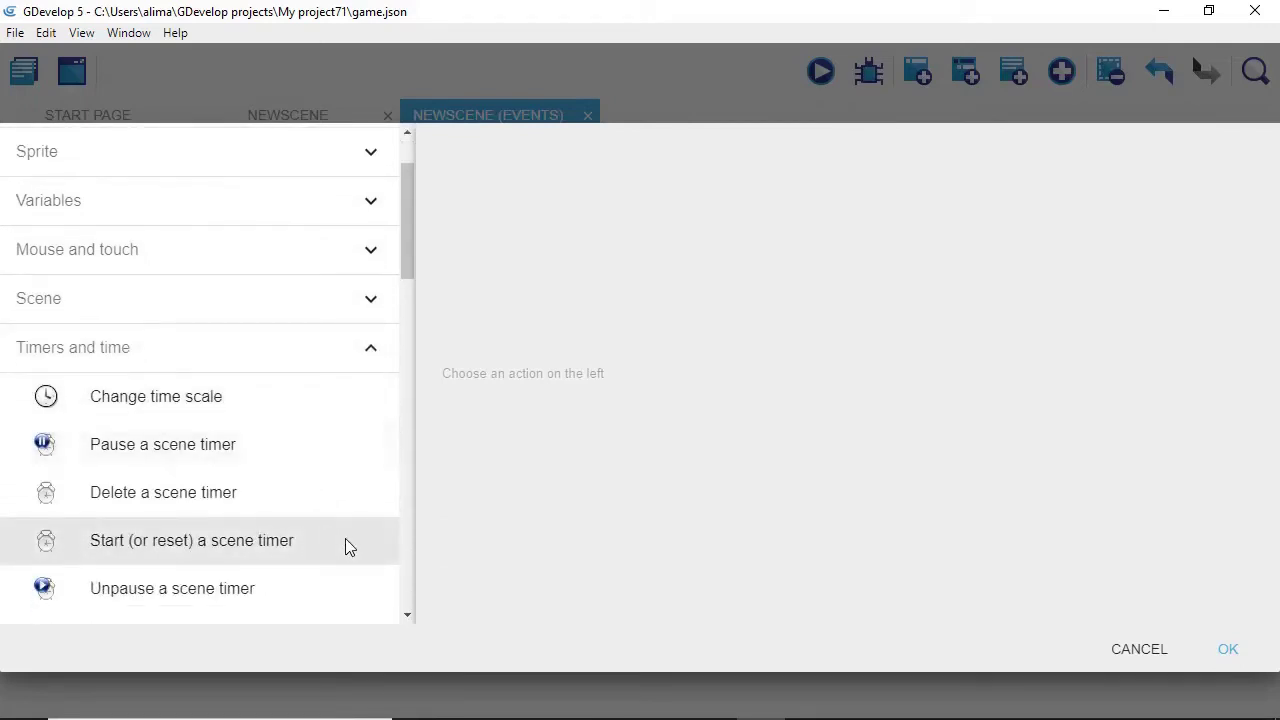
{"action": "left_click", "coordinate": [346, 541]}
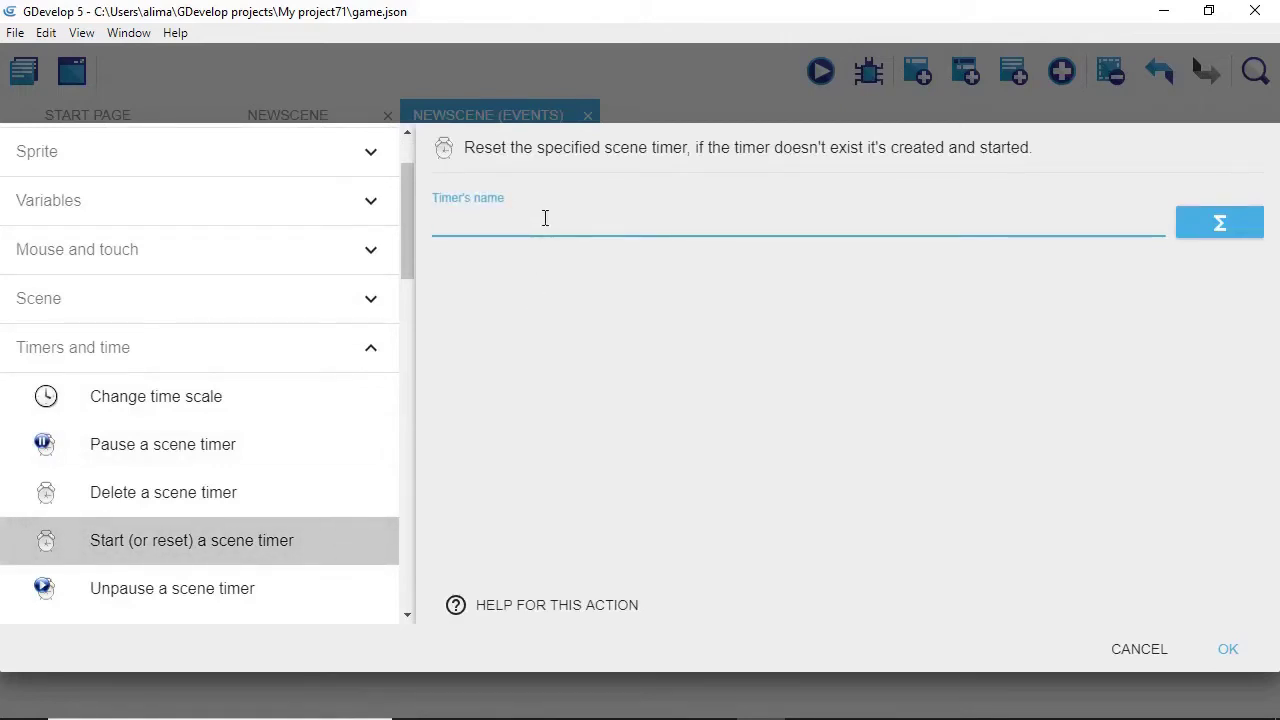
{"action": "type", "text": "\""}
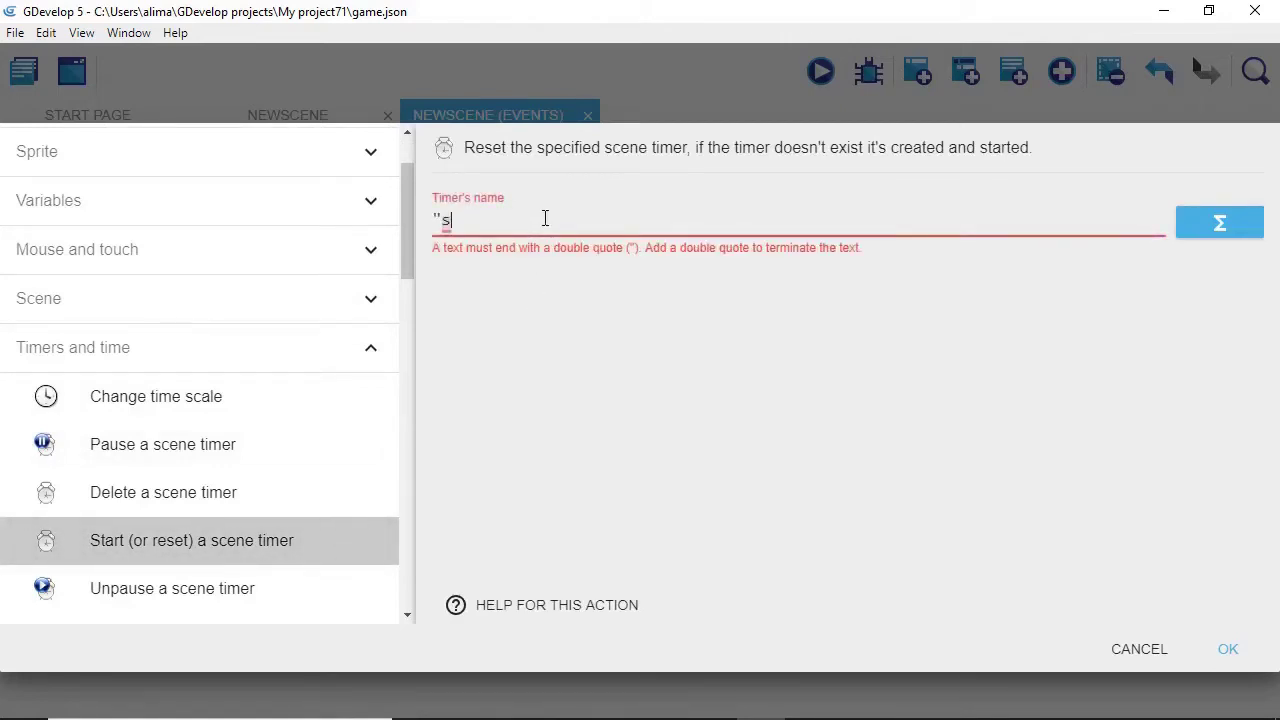
{"action": "type", "text": "shoottimer\""}
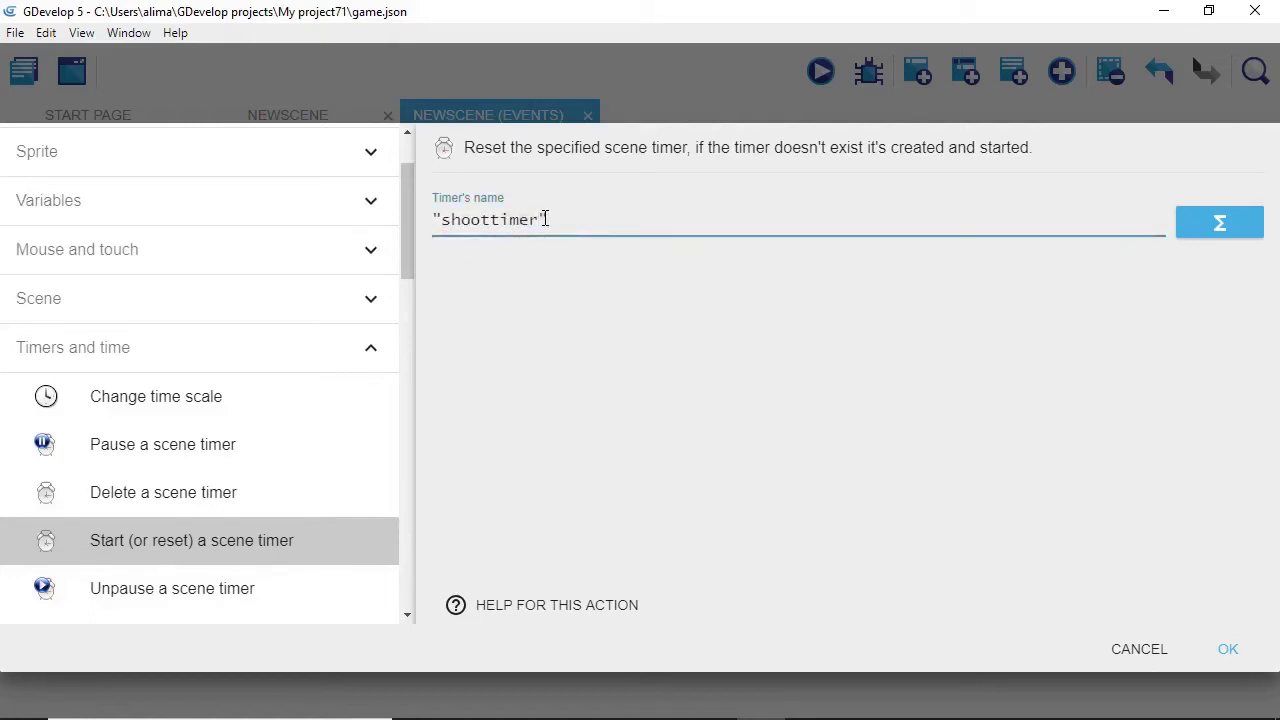
{"action": "left_click", "coordinate": [1223, 648]}
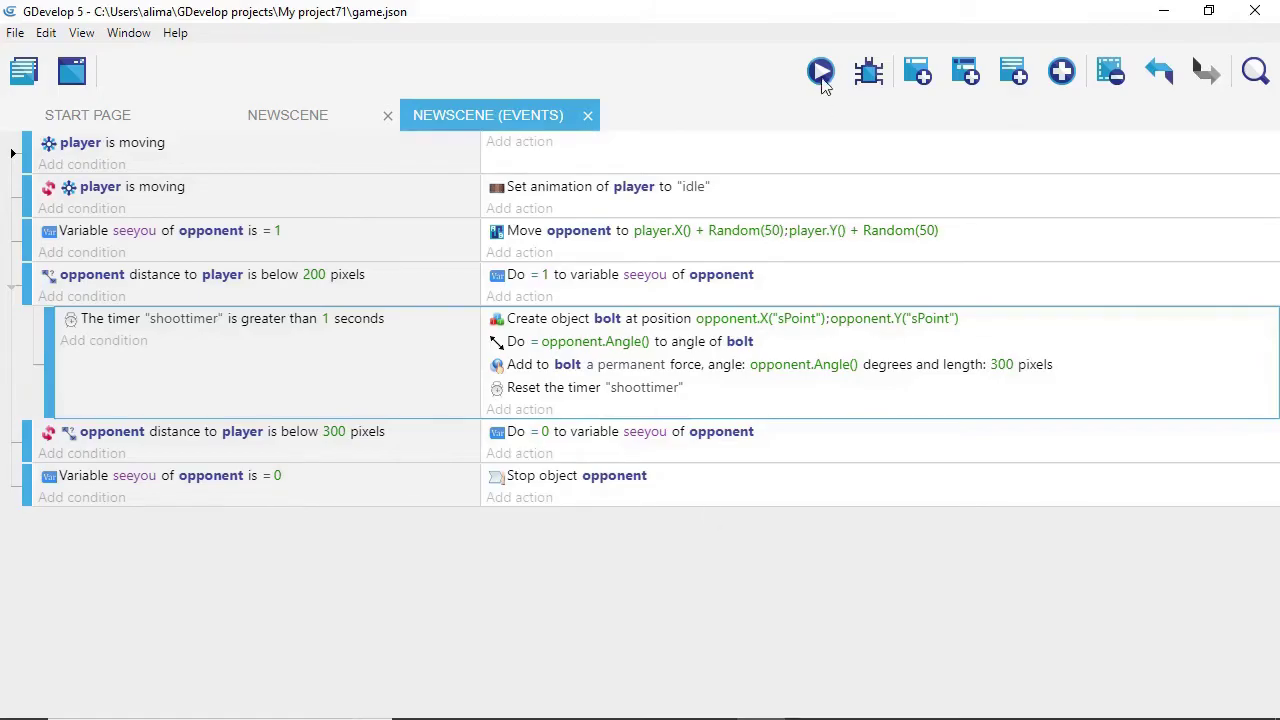
Step: Preview the game and bring the player within the opponent's range, then retreat toward the upper left to test the timed bolts
{"action": "left_click", "coordinate": [821, 76]}
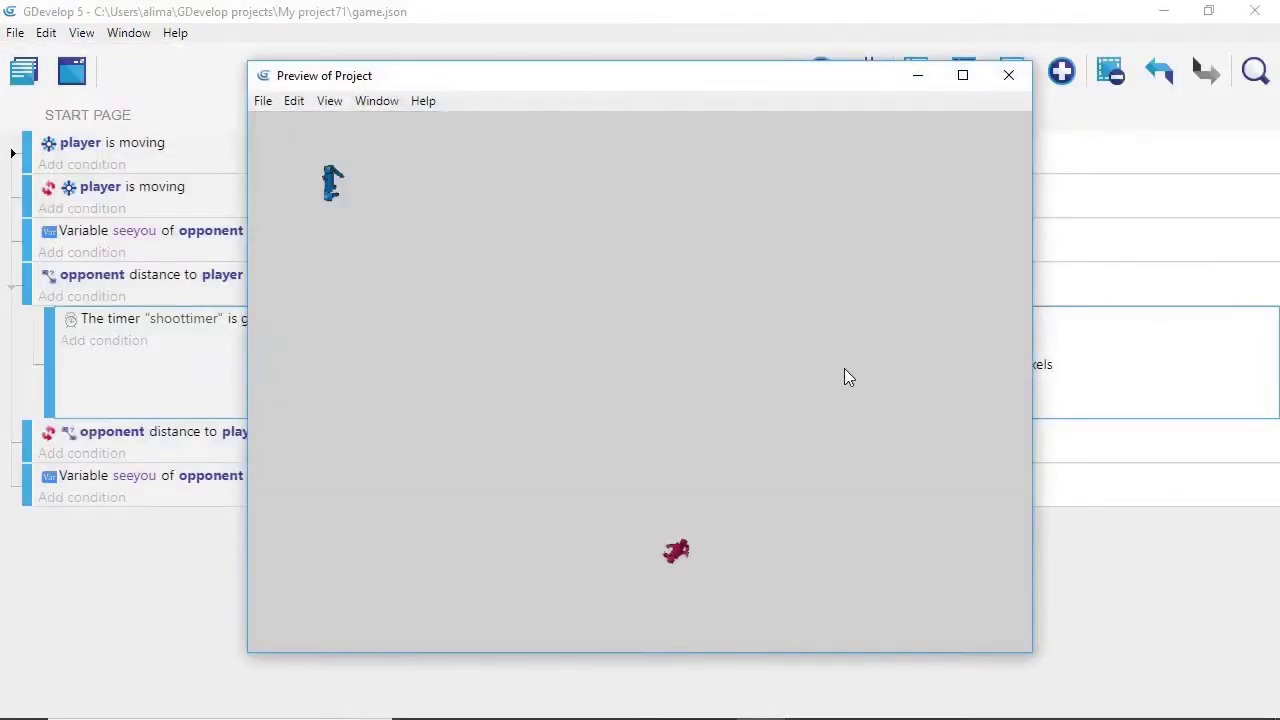
{"action": "key", "text": "Right"}
{"action": "key", "text": "Down"}
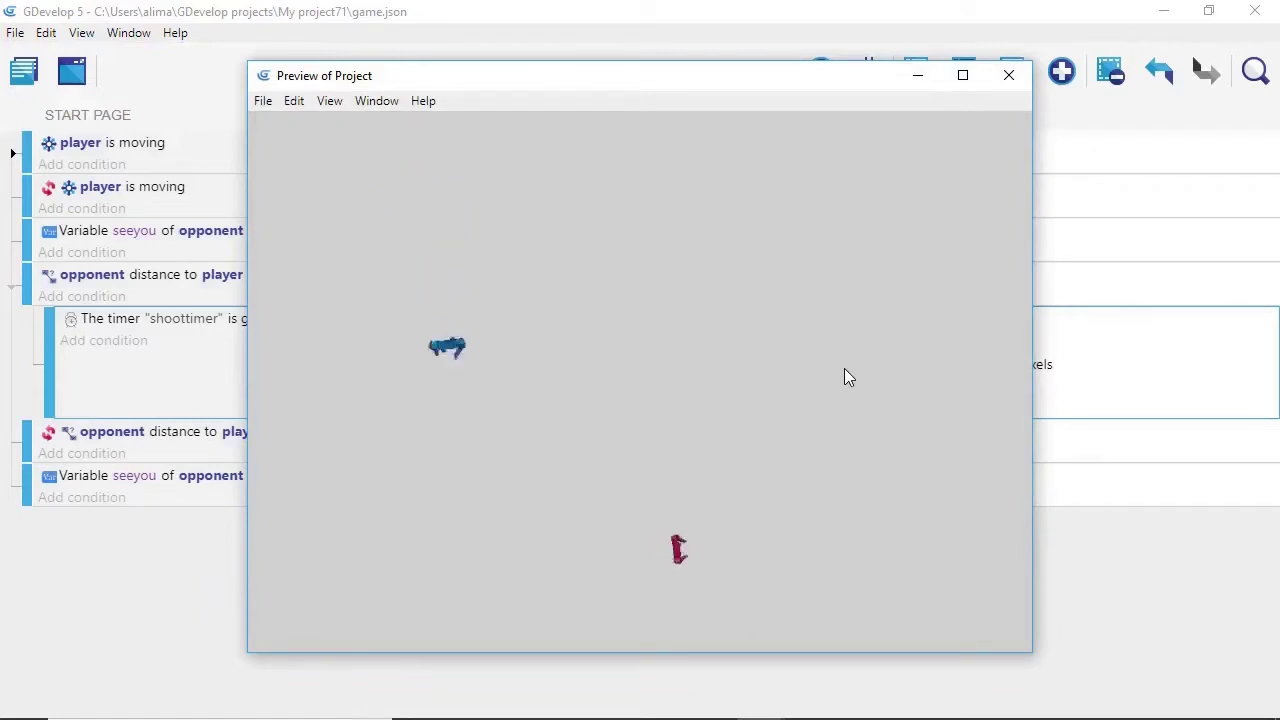
{"action": "key", "text": "Right"}
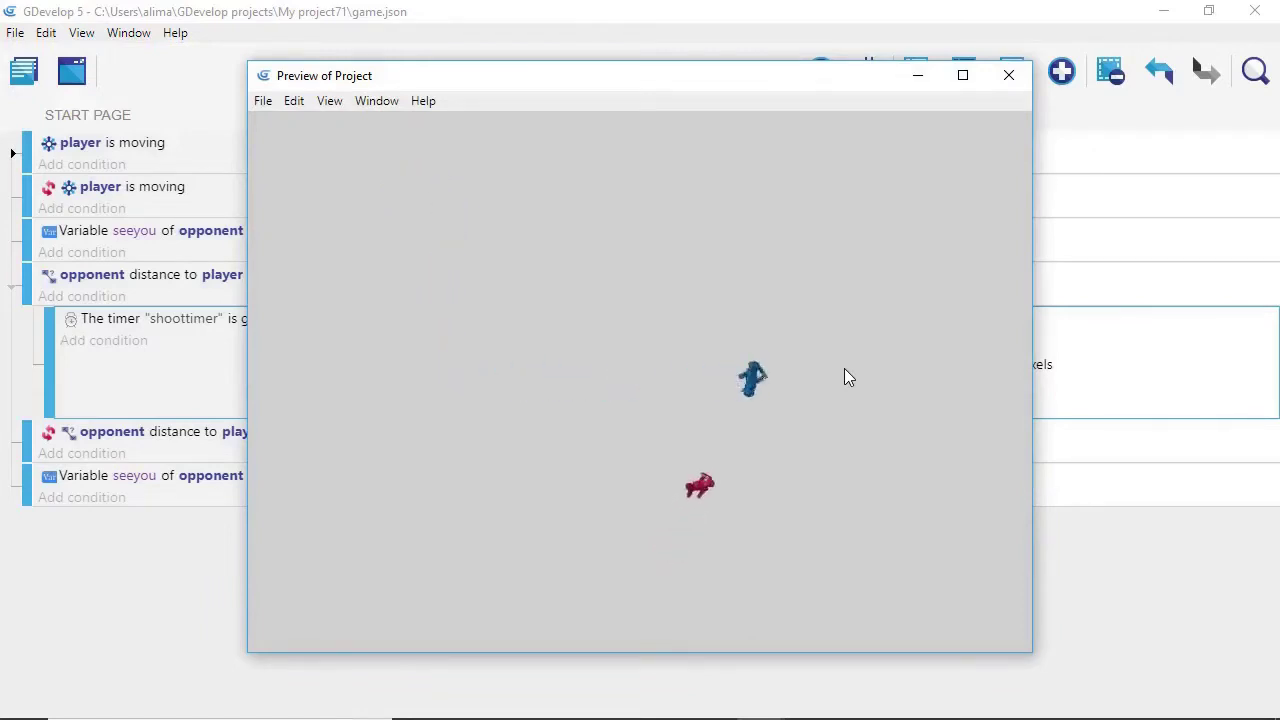
{"action": "key", "text": "Up"}
{"action": "key", "text": "Left"}
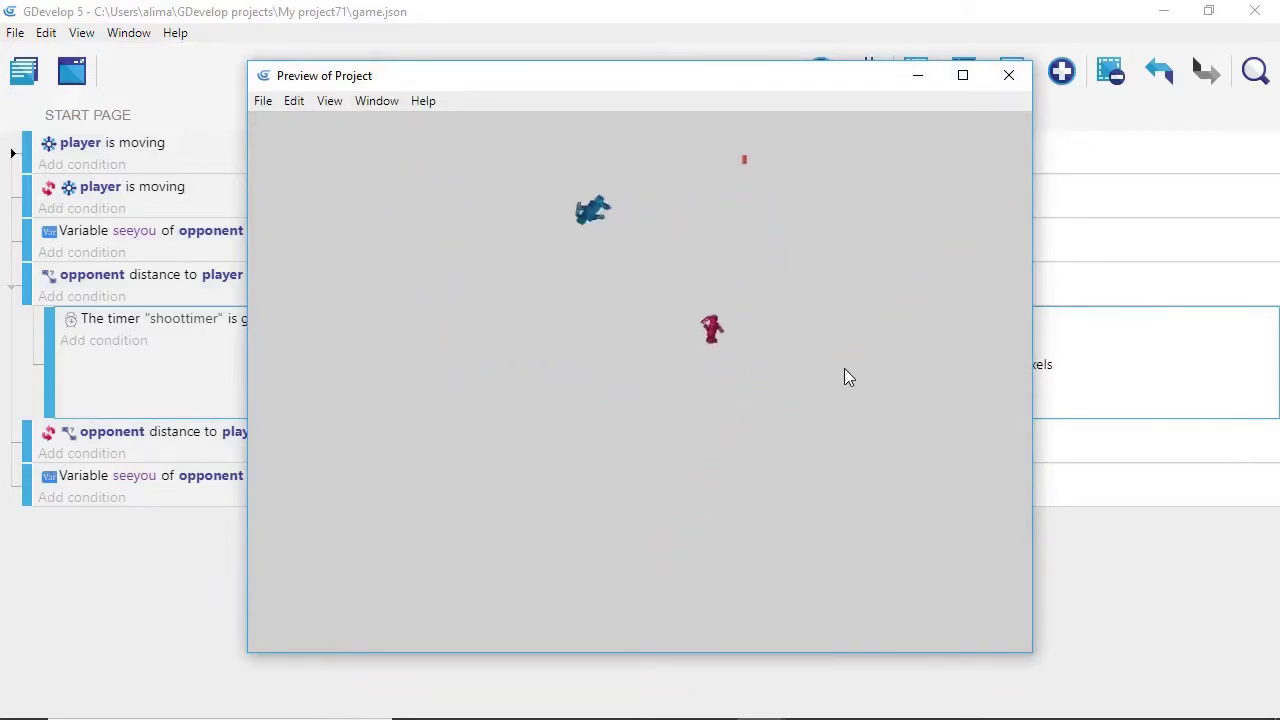
Step: Circle the player around the scene with the opponent in pursuit, escape to the lower right area, and close the preview
{"action": "key", "text": "Down"}
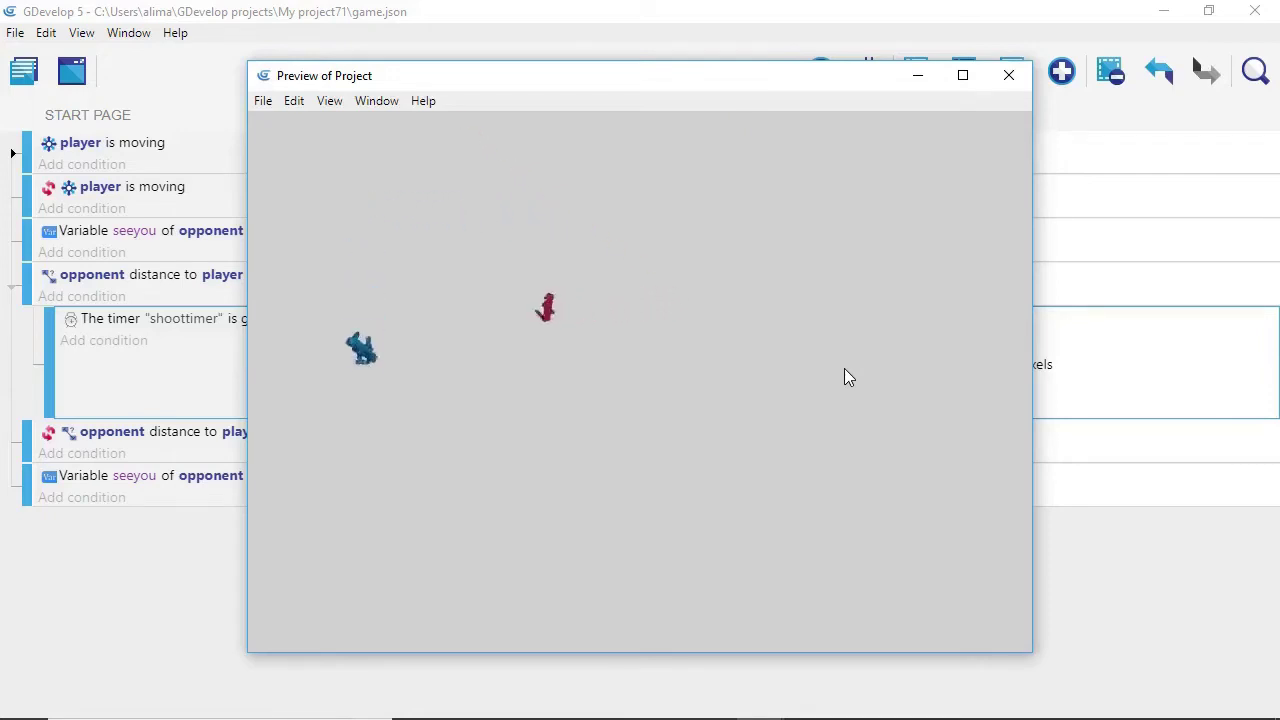
{"action": "key", "text": "Right"}
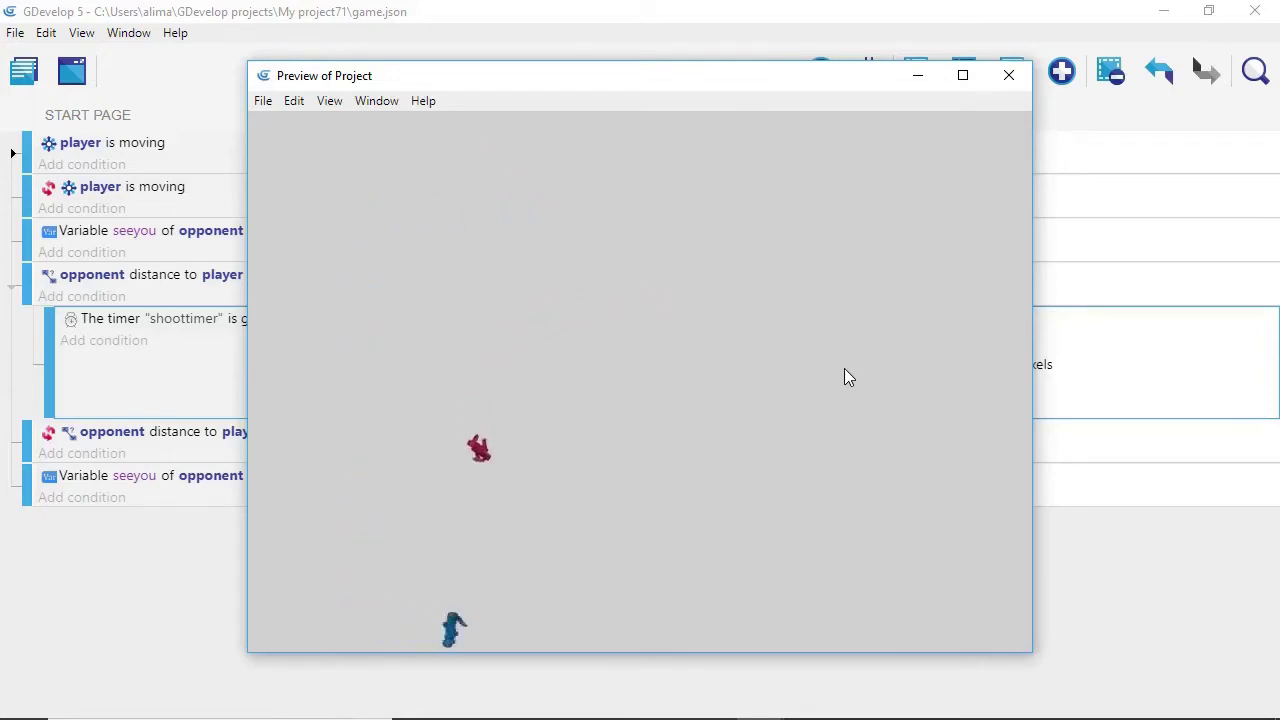
{"action": "key", "text": "Up"}
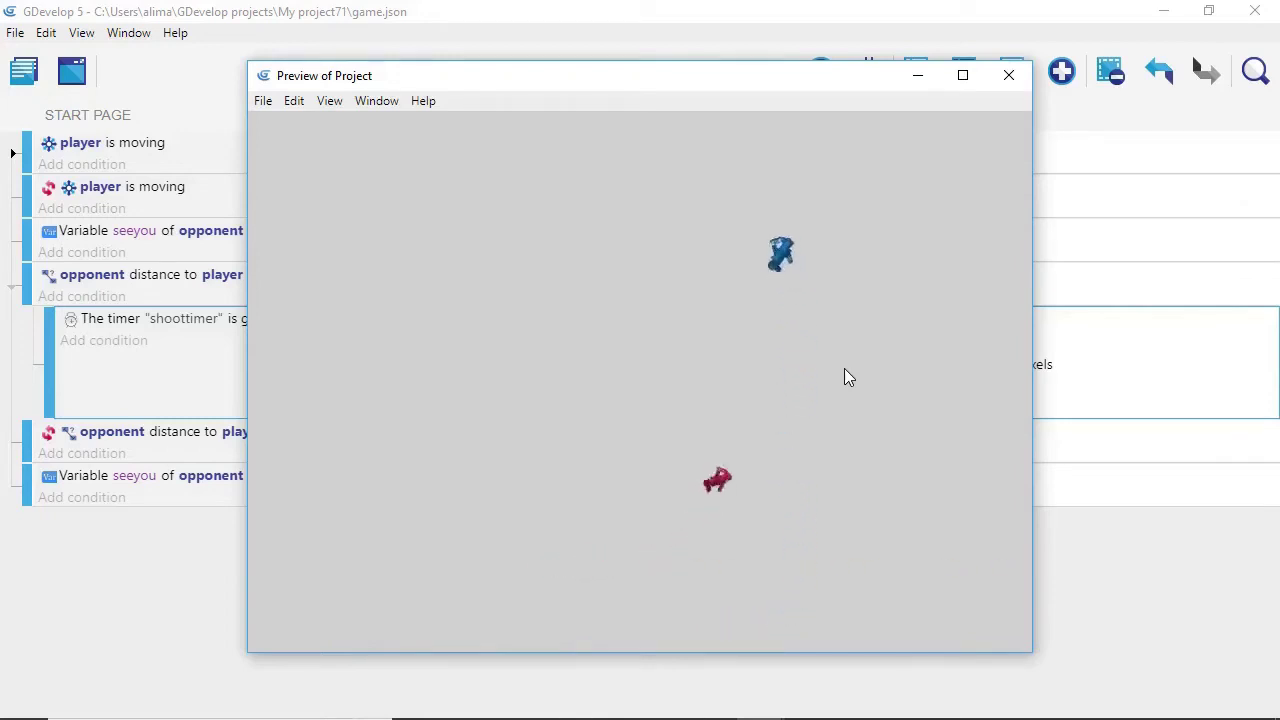
{"action": "key", "text": "Left"}
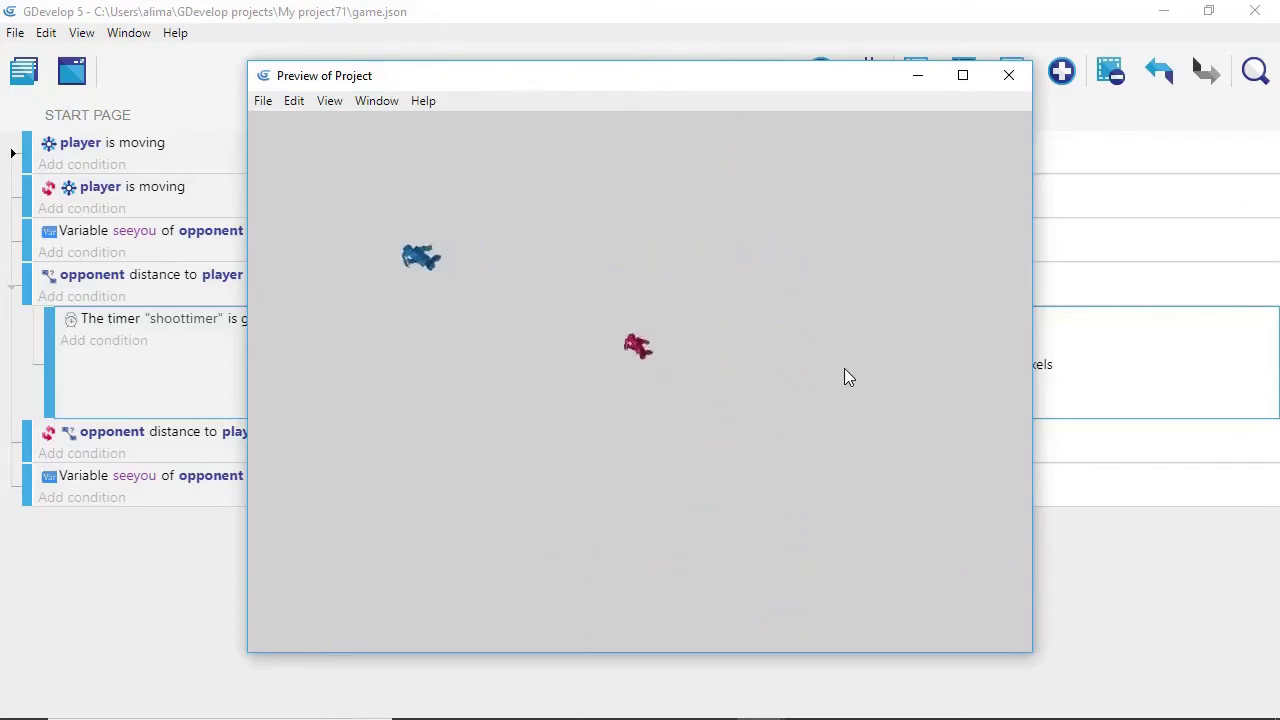
{"action": "key", "text": "Down"}
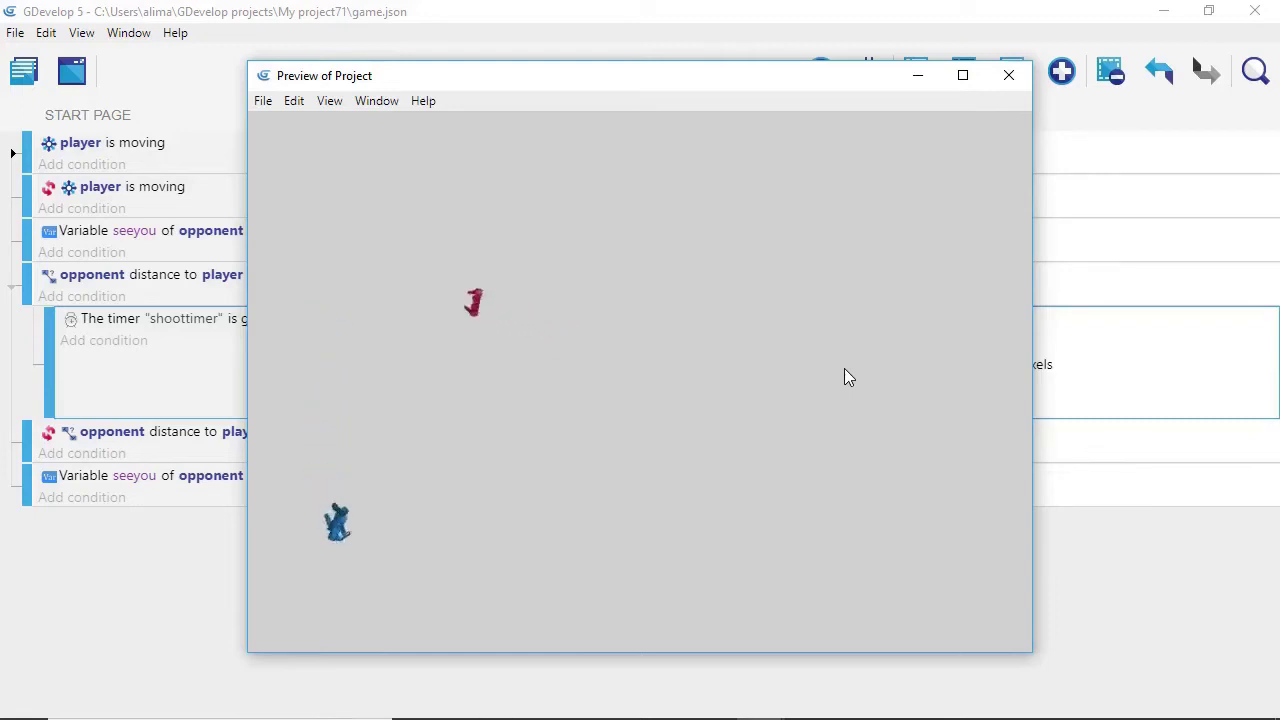
{"action": "key", "text": "Right"}
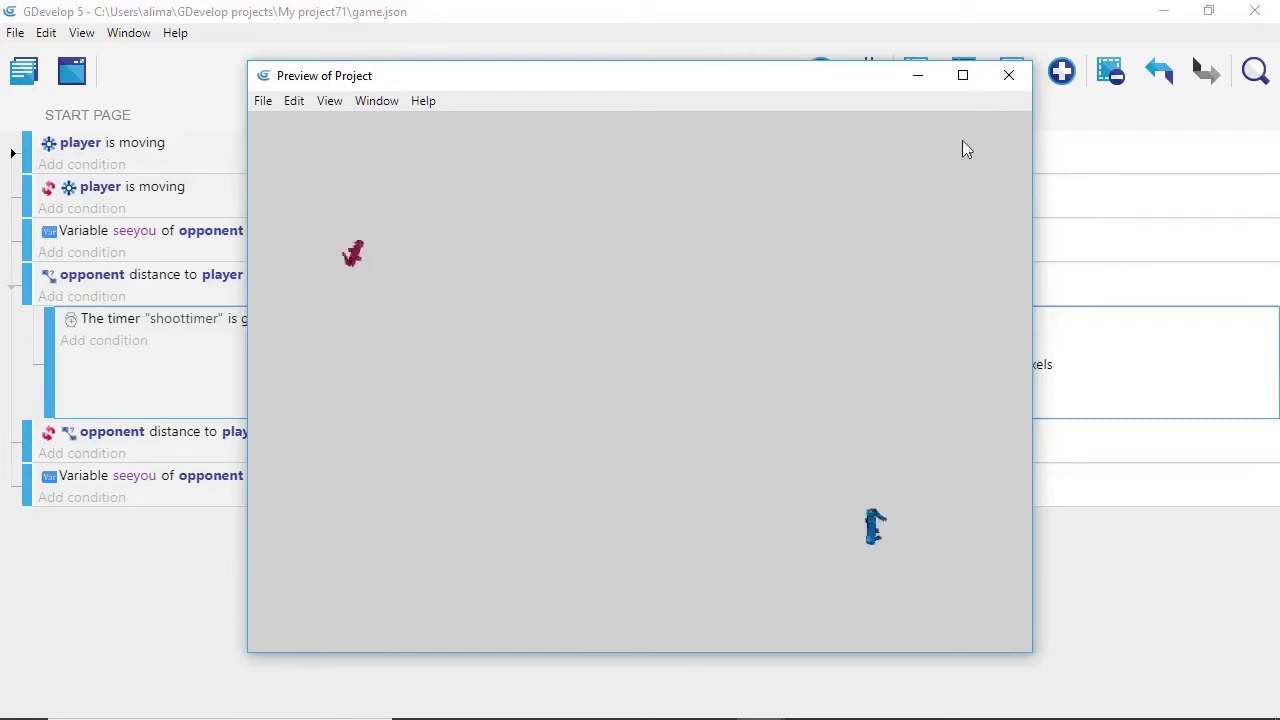
{"action": "left_click", "coordinate": [1003, 82]}
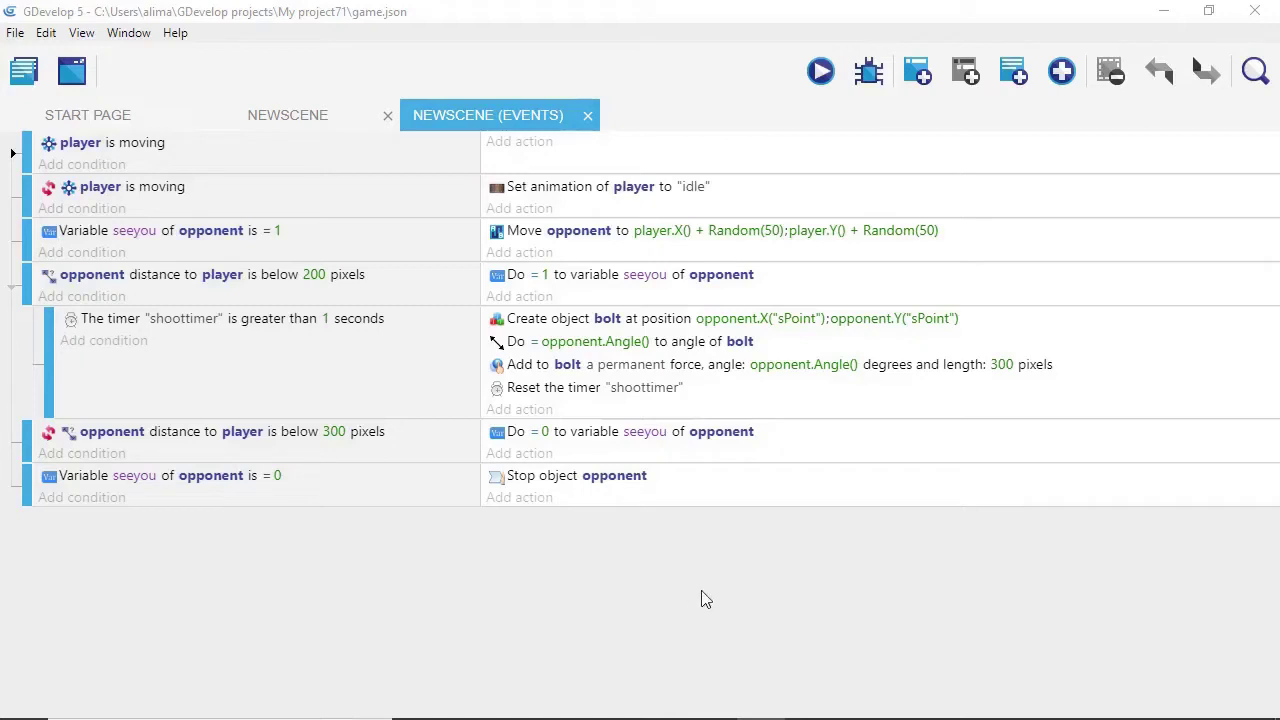
Step: Create a new sprite object named "obstacle" in the scene and add an empty animation to it
{"action": "left_click", "coordinate": [304, 114]}
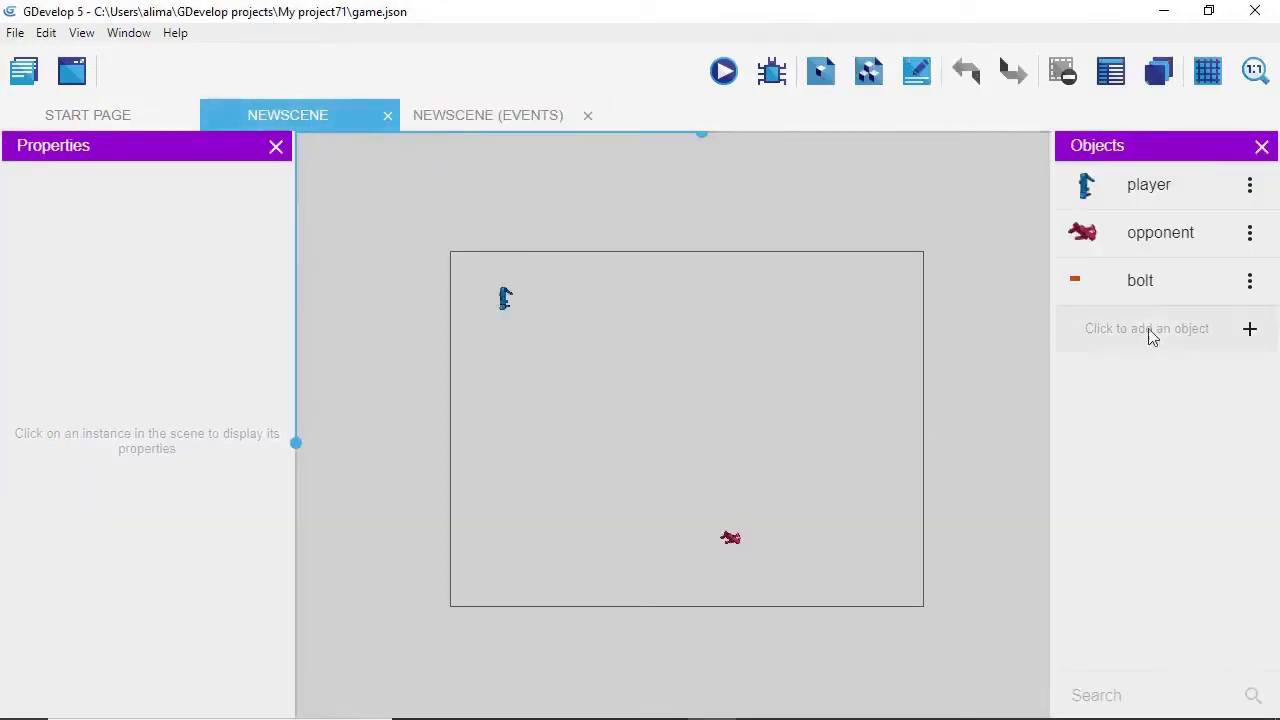
{"action": "left_click", "coordinate": [1249, 329]}
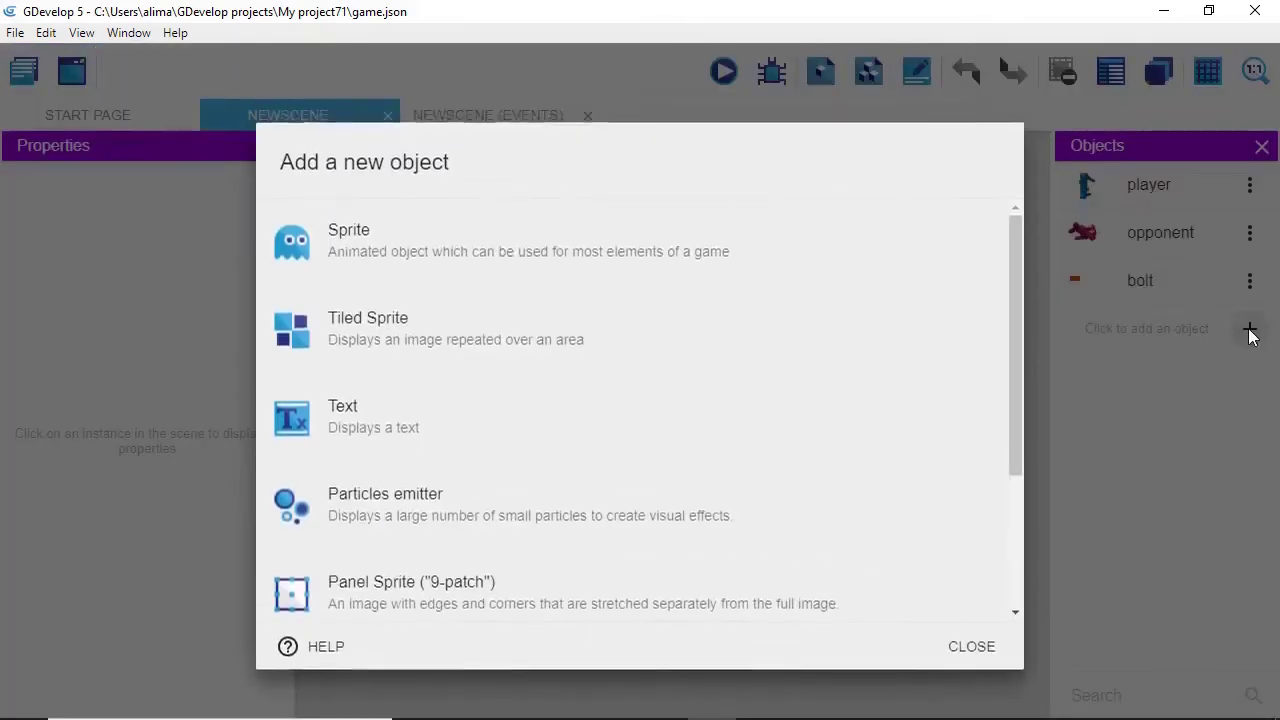
{"action": "left_click", "coordinate": [868, 252]}
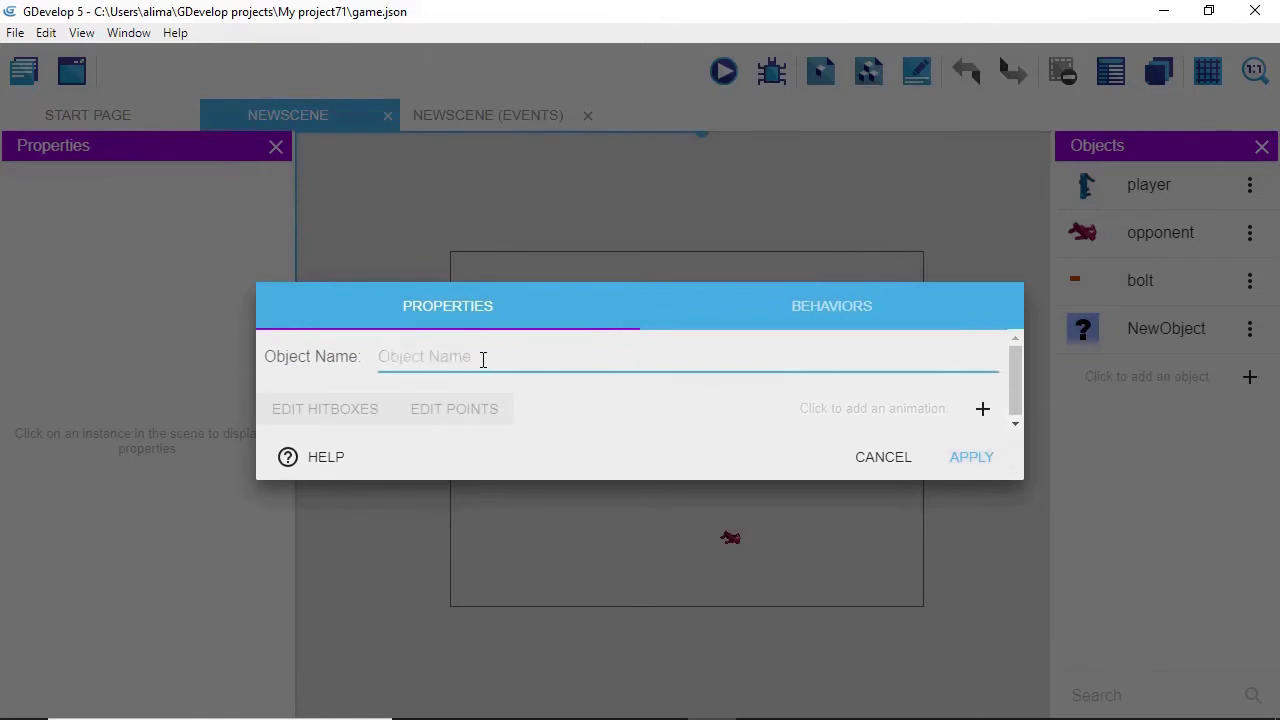
{"action": "type", "text": "obstacle"}
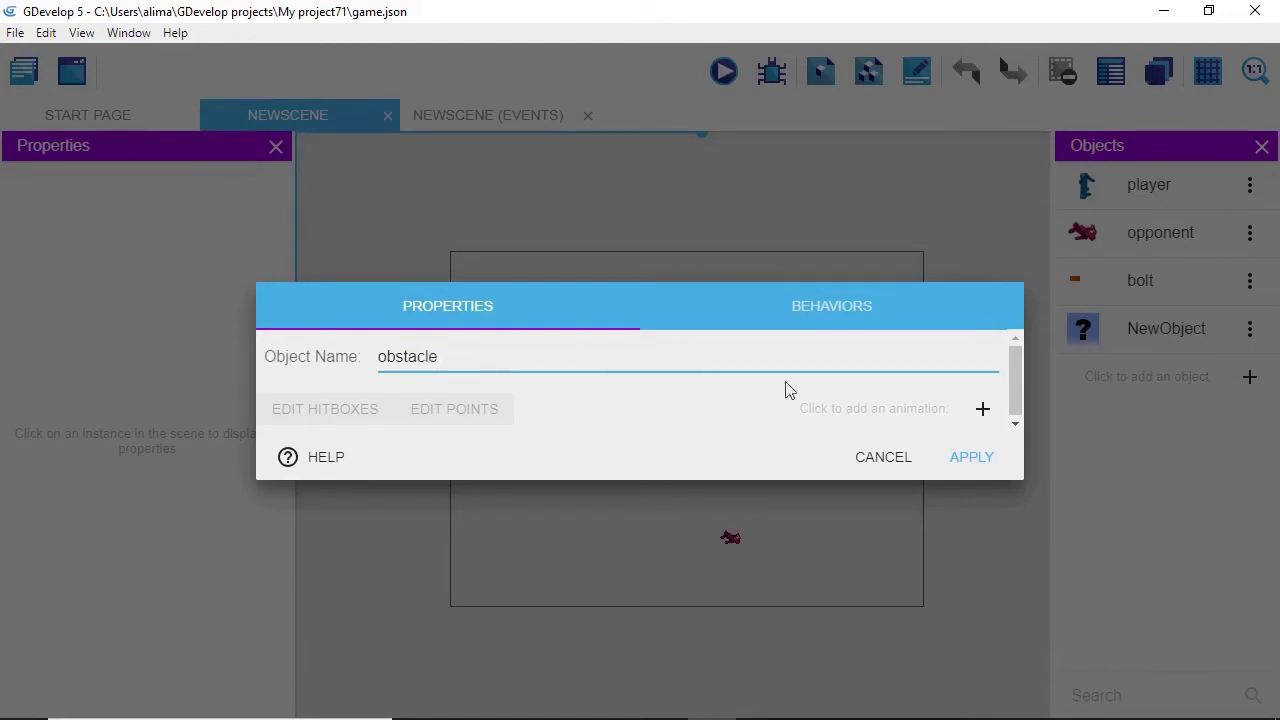
{"action": "left_click", "coordinate": [984, 410]}
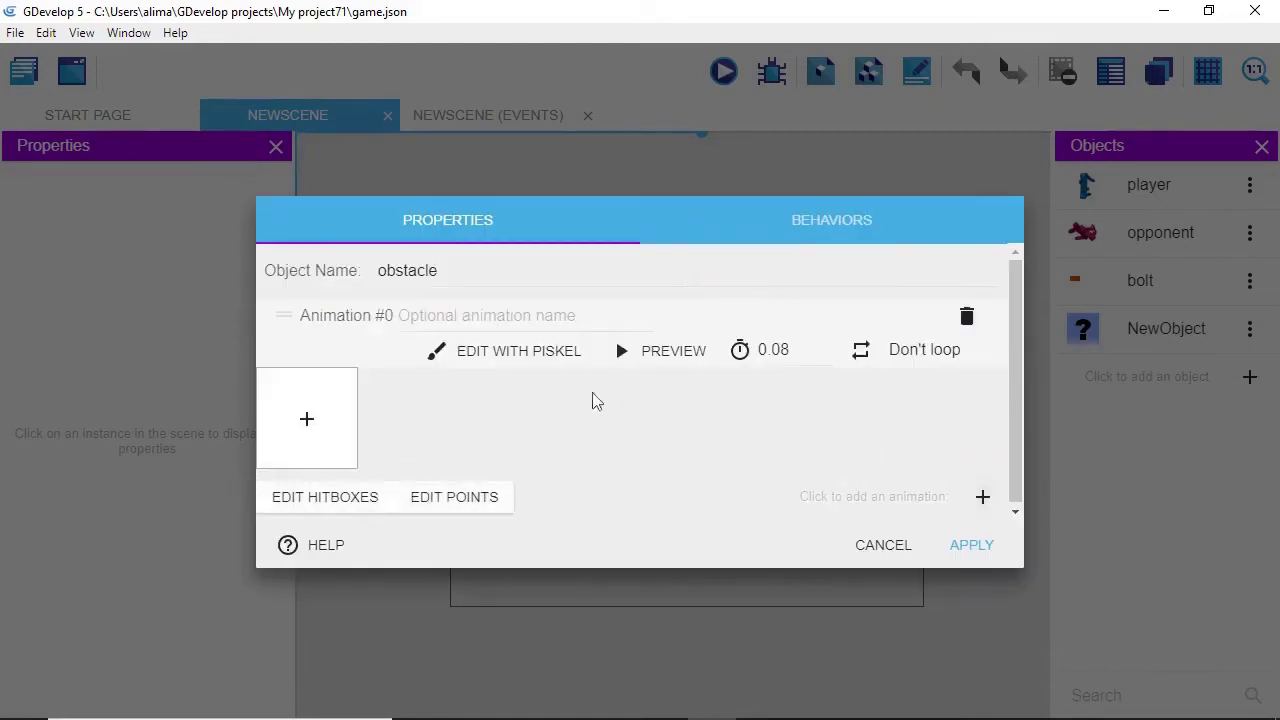
Step: Open the obstacle's animation in Piskel and fill the whole canvas with black
{"action": "left_click", "coordinate": [463, 355]}
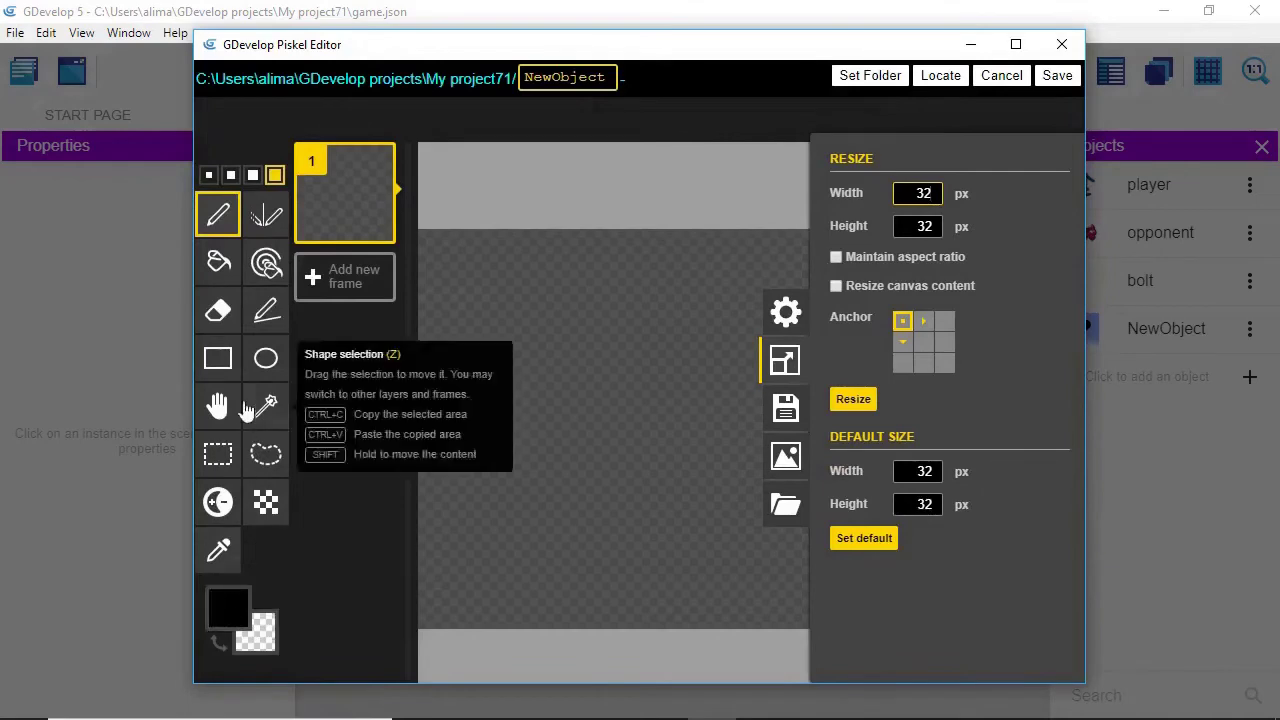
{"action": "left_click", "coordinate": [218, 266]}
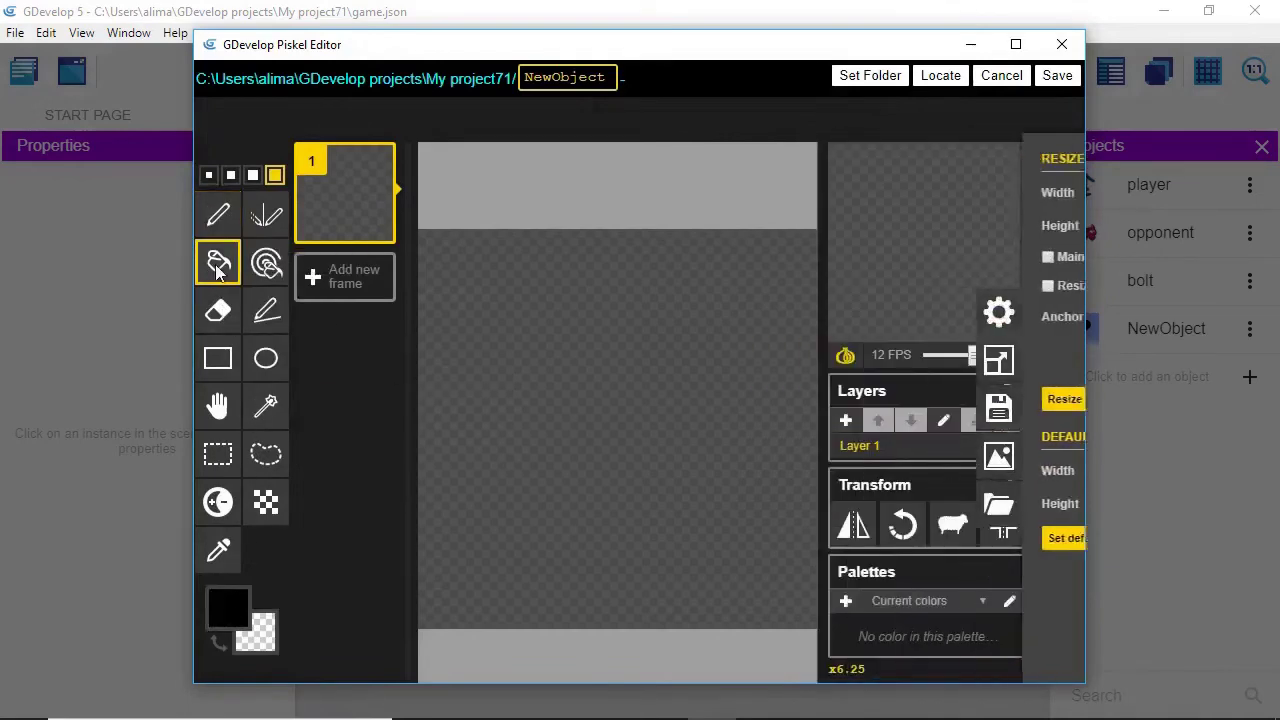
{"action": "left_click", "coordinate": [477, 393]}
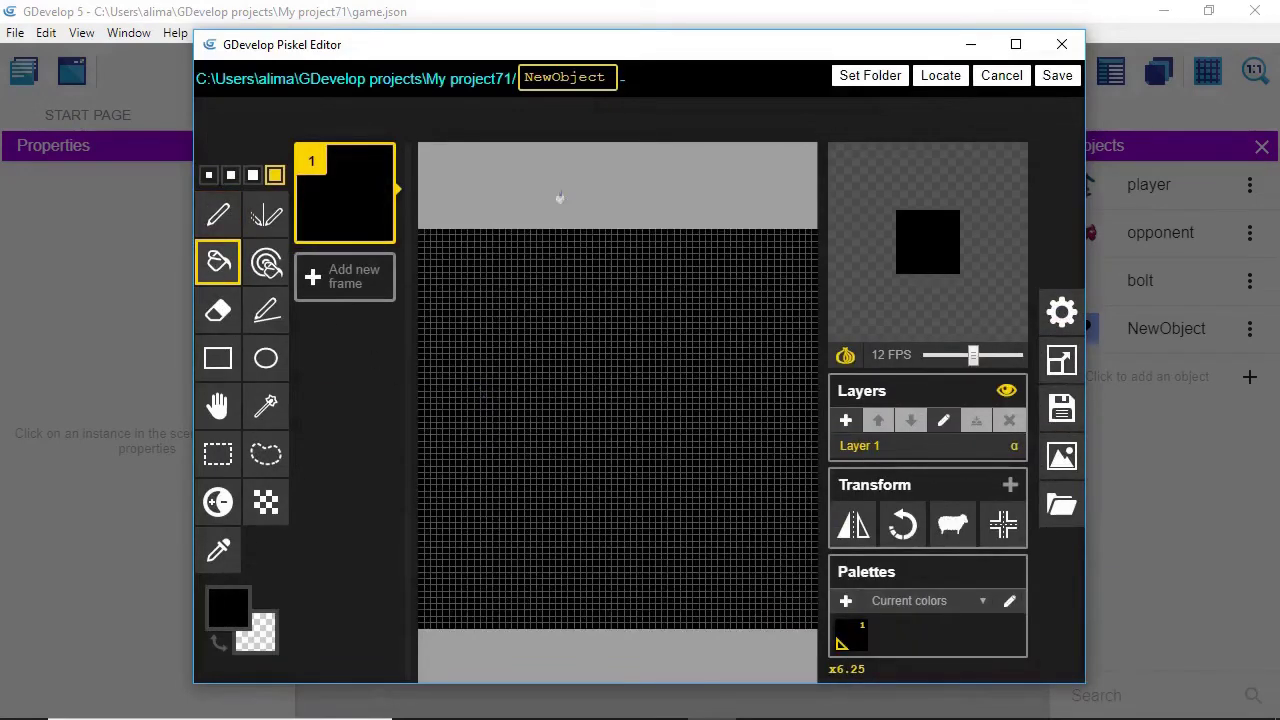
Step: Rename the Piskel image as "obstacle" and save it into the object's animation
{"action": "left_click", "coordinate": [614, 78]}
{"action": "key", "text": "BackSpace"}
{"action": "key", "text": "BackSpace"}
{"action": "key", "text": "BackSpace"}
{"action": "key", "text": "BackSpace"}
{"action": "key", "text": "BackSpace"}
{"action": "key", "text": "BackSpace"}
{"action": "key", "text": "BackSpace"}
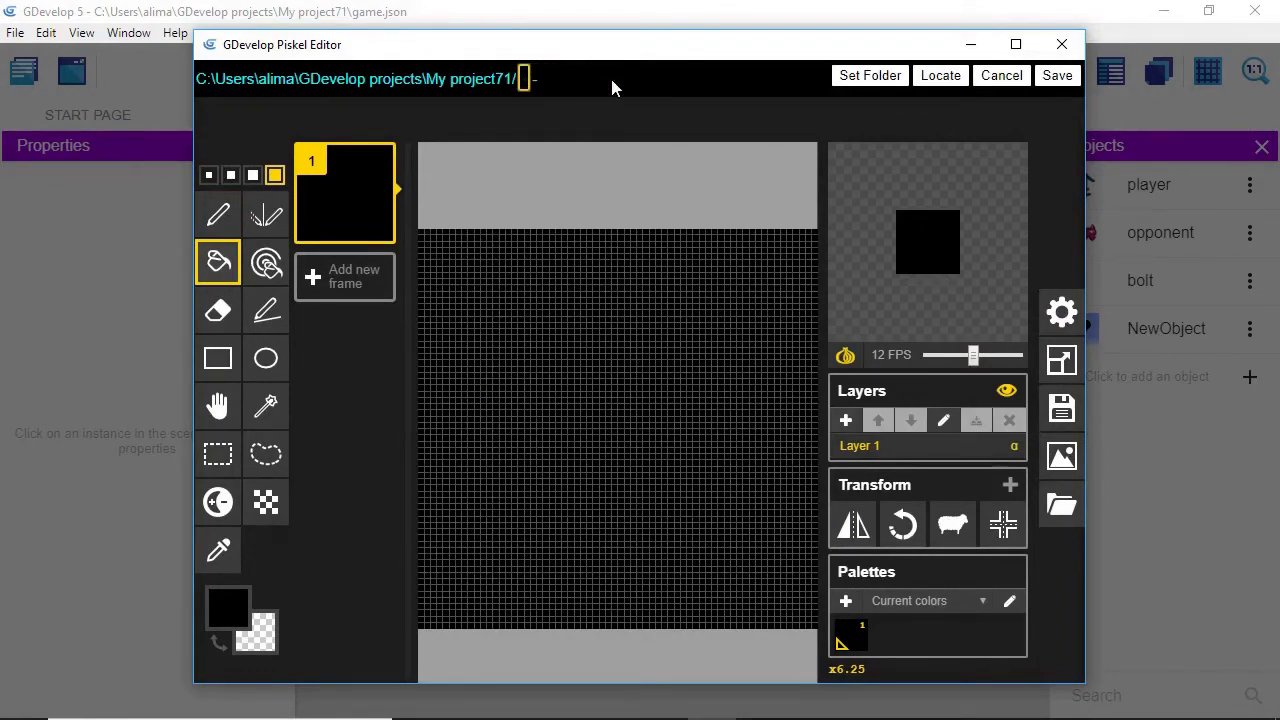
{"action": "type", "text": "obstacle"}
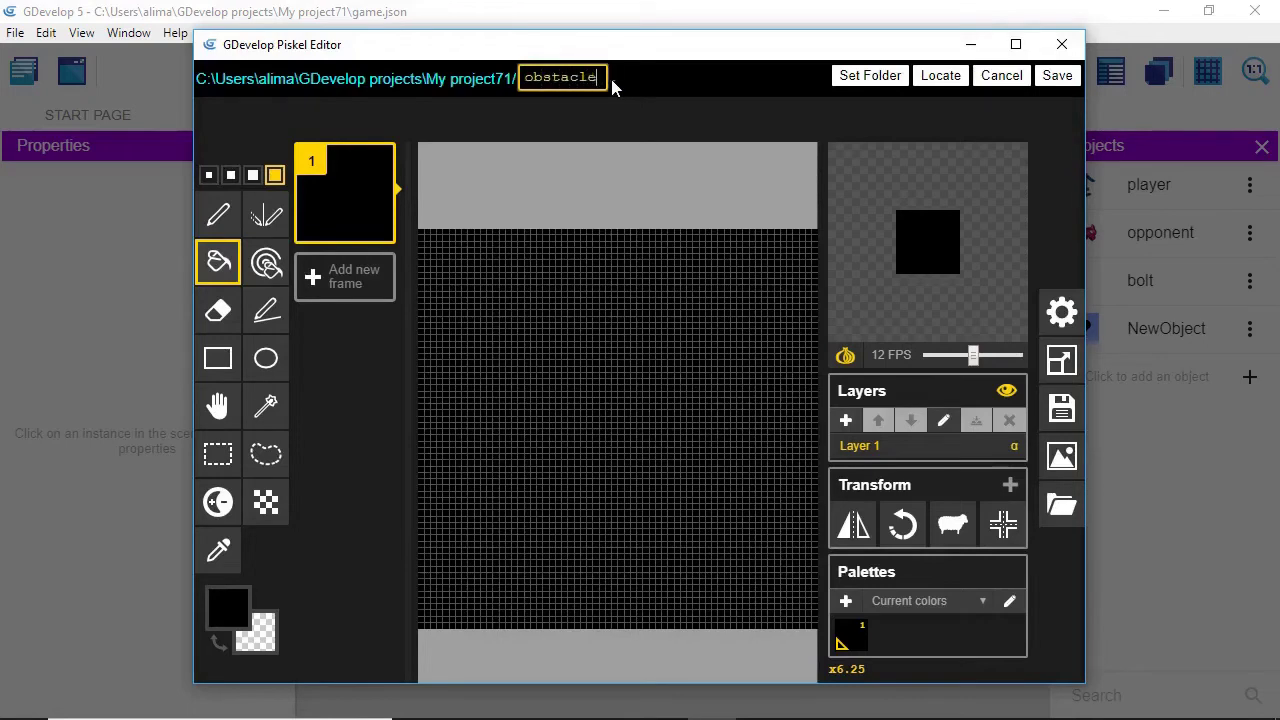
{"action": "left_click", "coordinate": [1050, 76]}
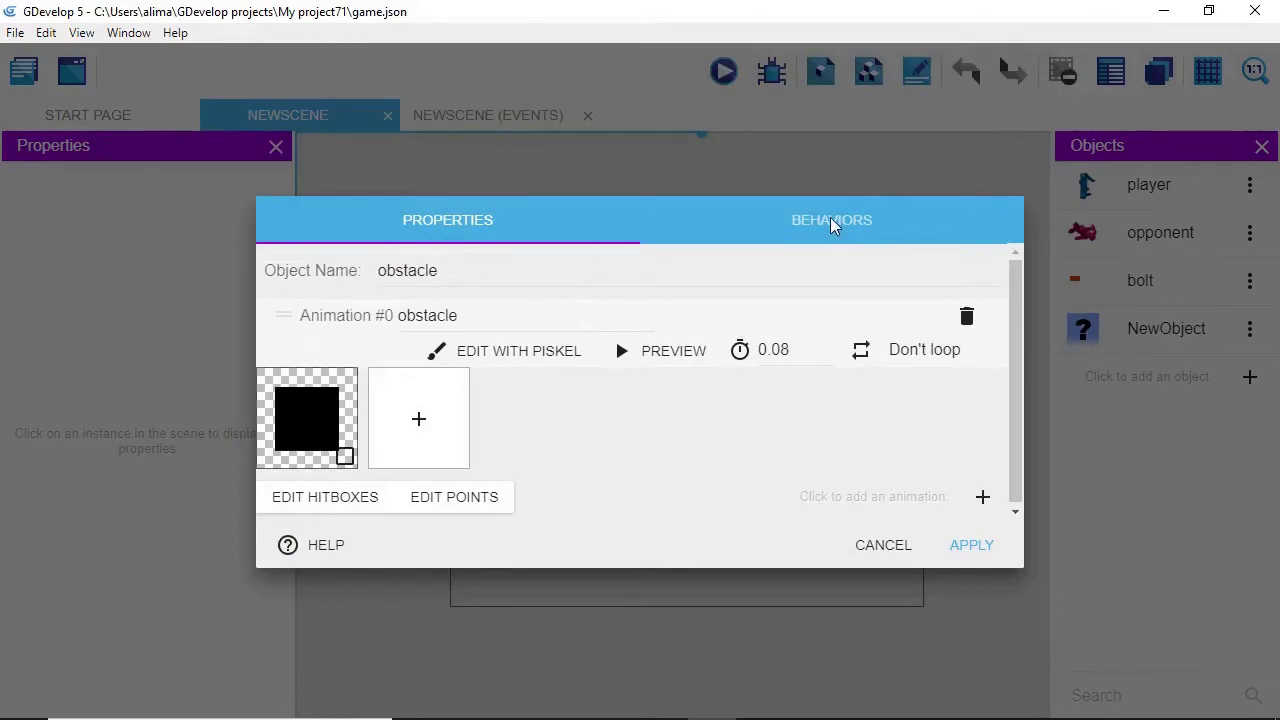
Step: Add the Obstacle for pathfinding behavior to the obstacle object and apply the object's settings
{"action": "left_click", "coordinate": [830, 222]}
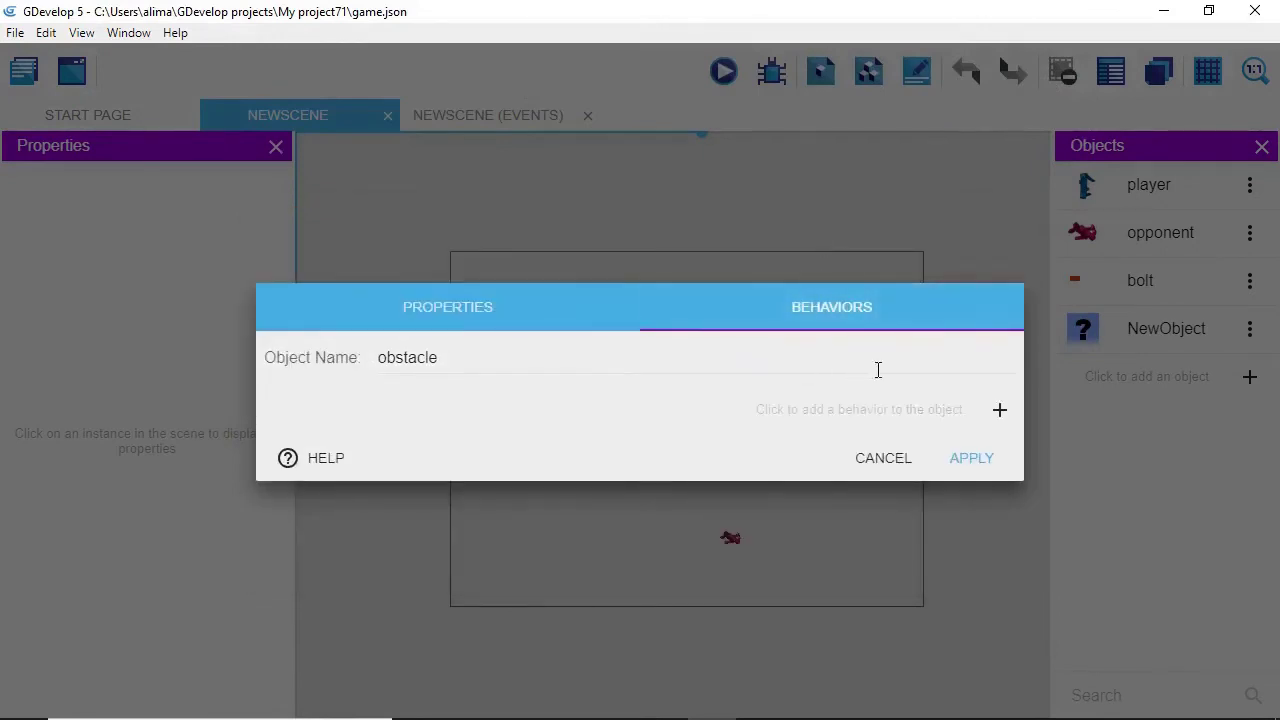
{"action": "left_click", "coordinate": [1001, 411]}
{"action": "scroll", "coordinate": [928, 408], "scroll_direction": "down", "scroll_amount": 2}
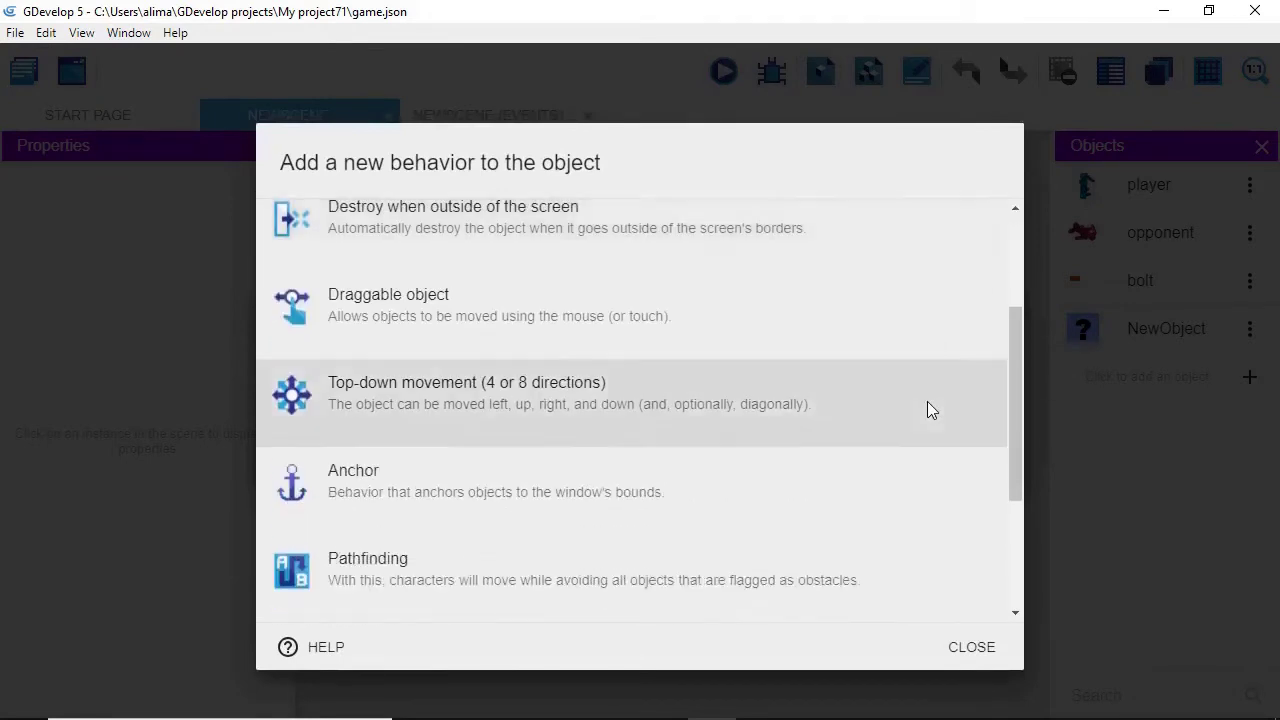
{"action": "scroll", "coordinate": [928, 405], "scroll_direction": "down", "scroll_amount": 3}
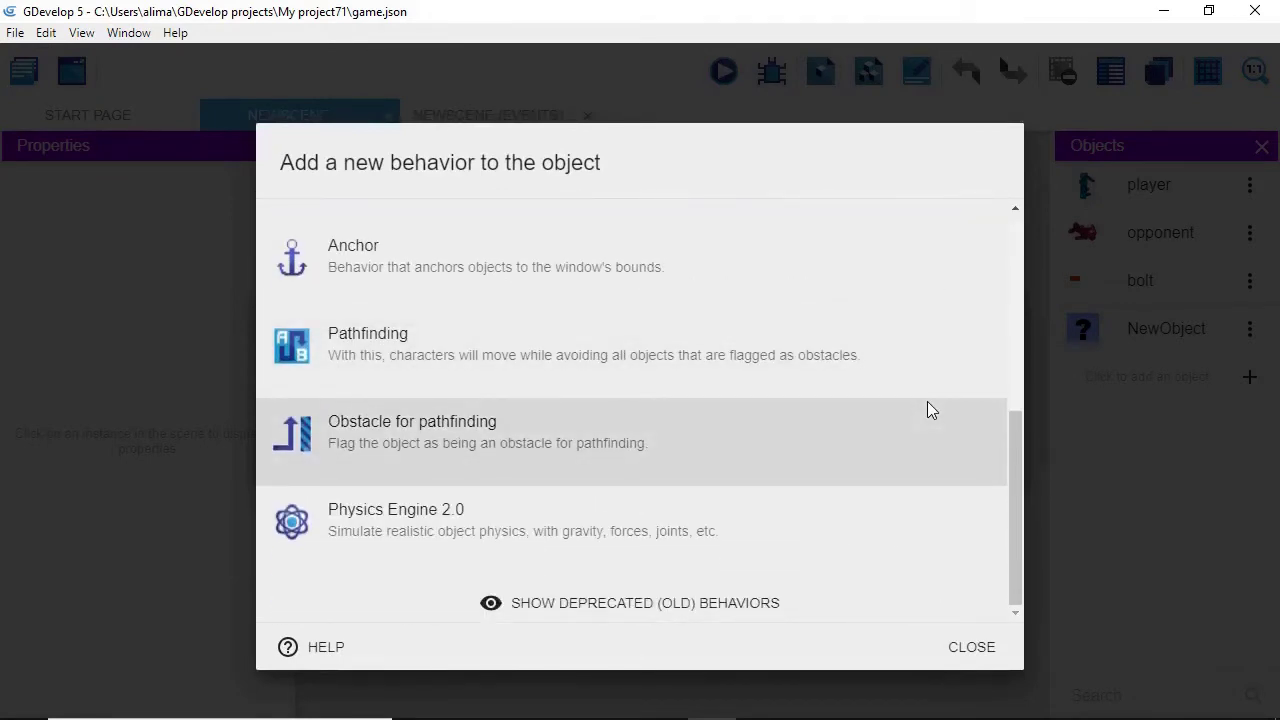
{"action": "left_click", "coordinate": [898, 449]}
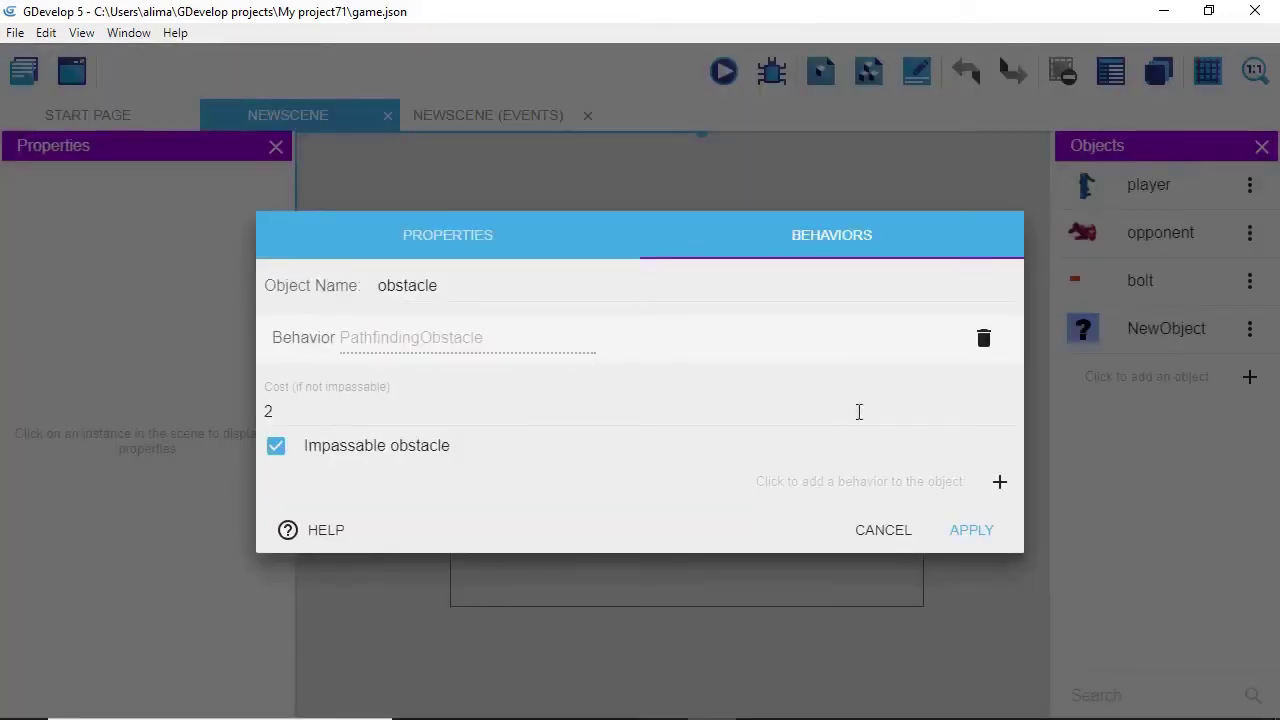
{"action": "left_click", "coordinate": [960, 531]}
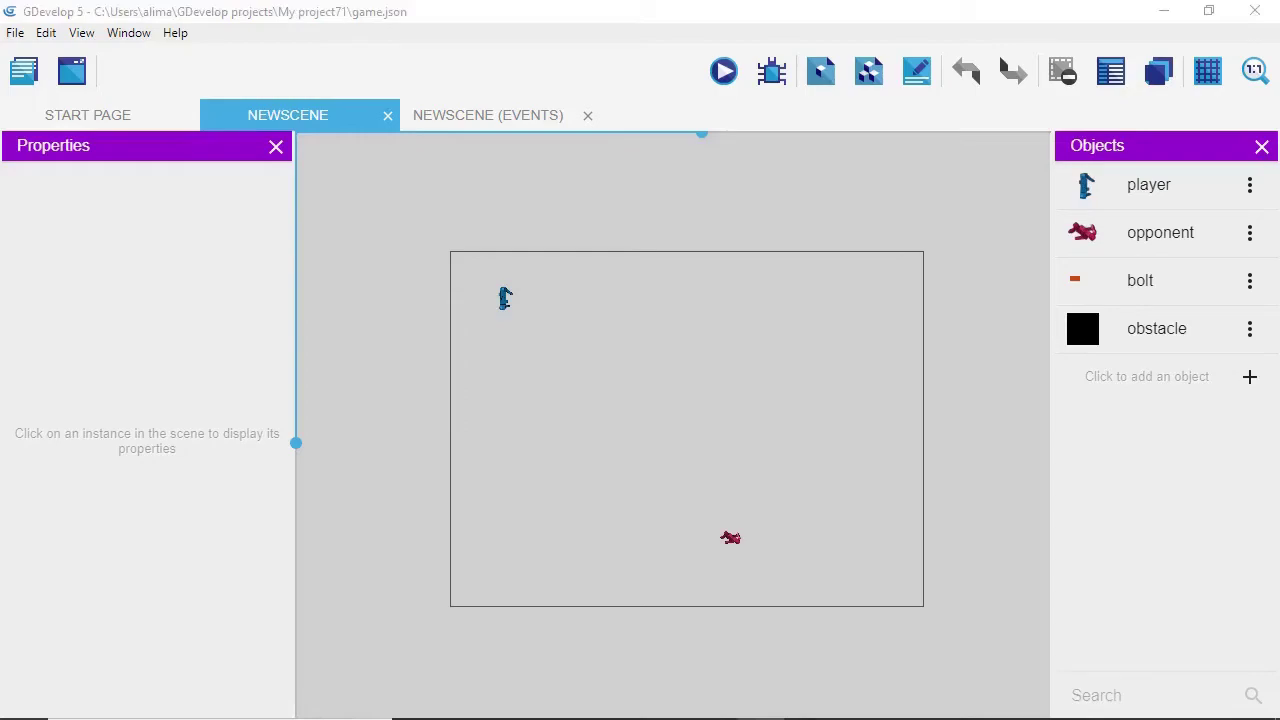
Step: Place an obstacle bar about 363 by 64 pixels above the opponent at about X 241, Y 338, and preview the game
{"action": "left_click", "coordinate": [1120, 344]}
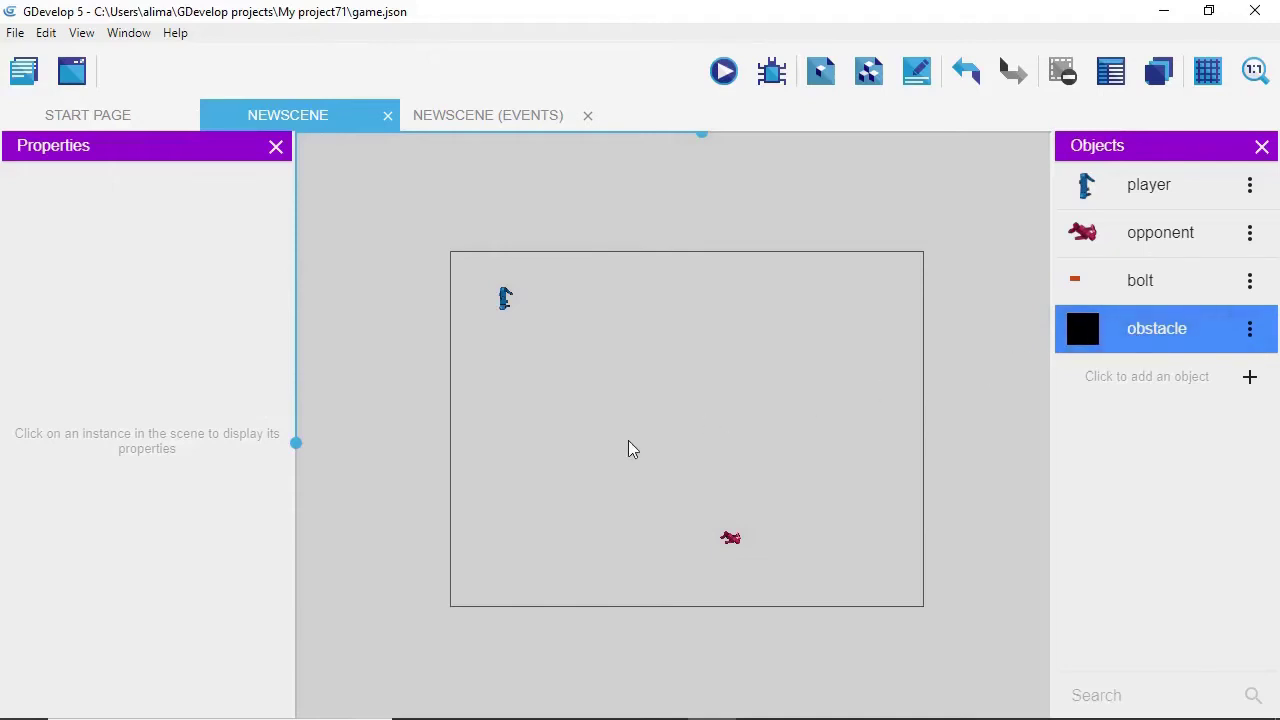
{"action": "left_click_drag", "start_coordinate": [1120, 330], "coordinate": [860, 472]}
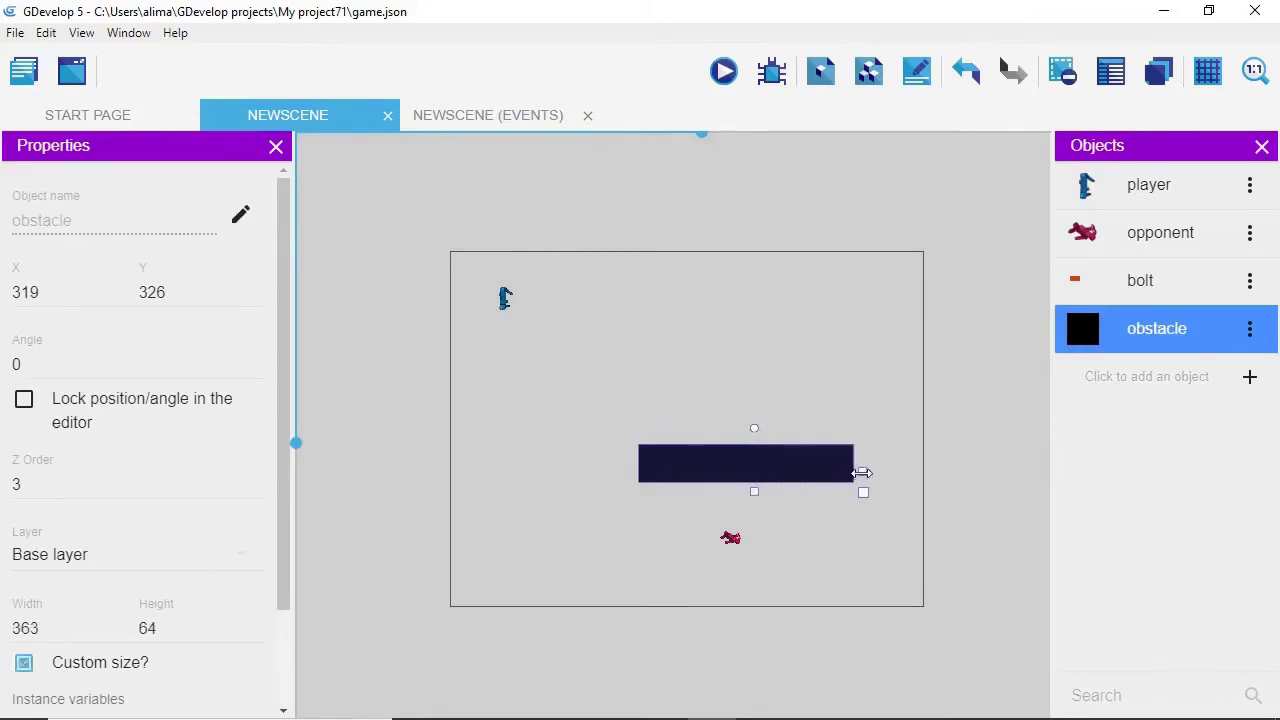
{"action": "left_click_drag", "start_coordinate": [768, 477], "coordinate": [722, 484]}
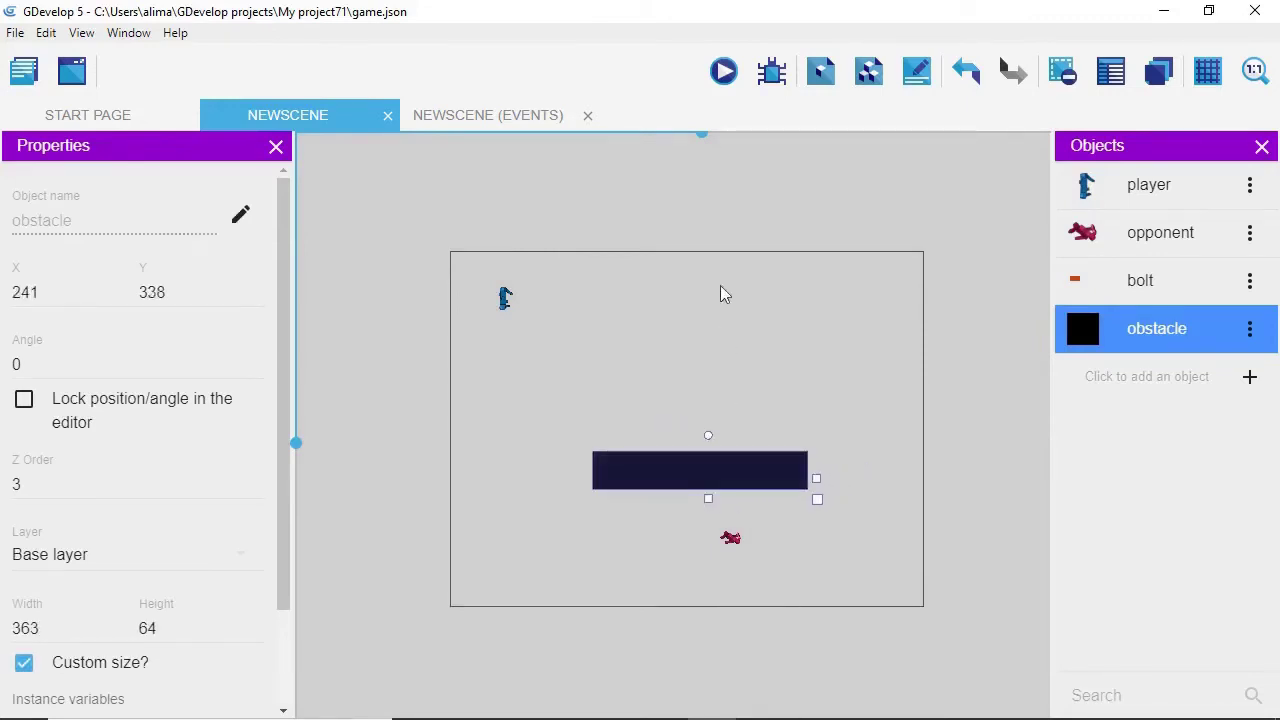
{"action": "left_click", "coordinate": [724, 72]}
{"action": "left_click", "coordinate": [976, 495]}
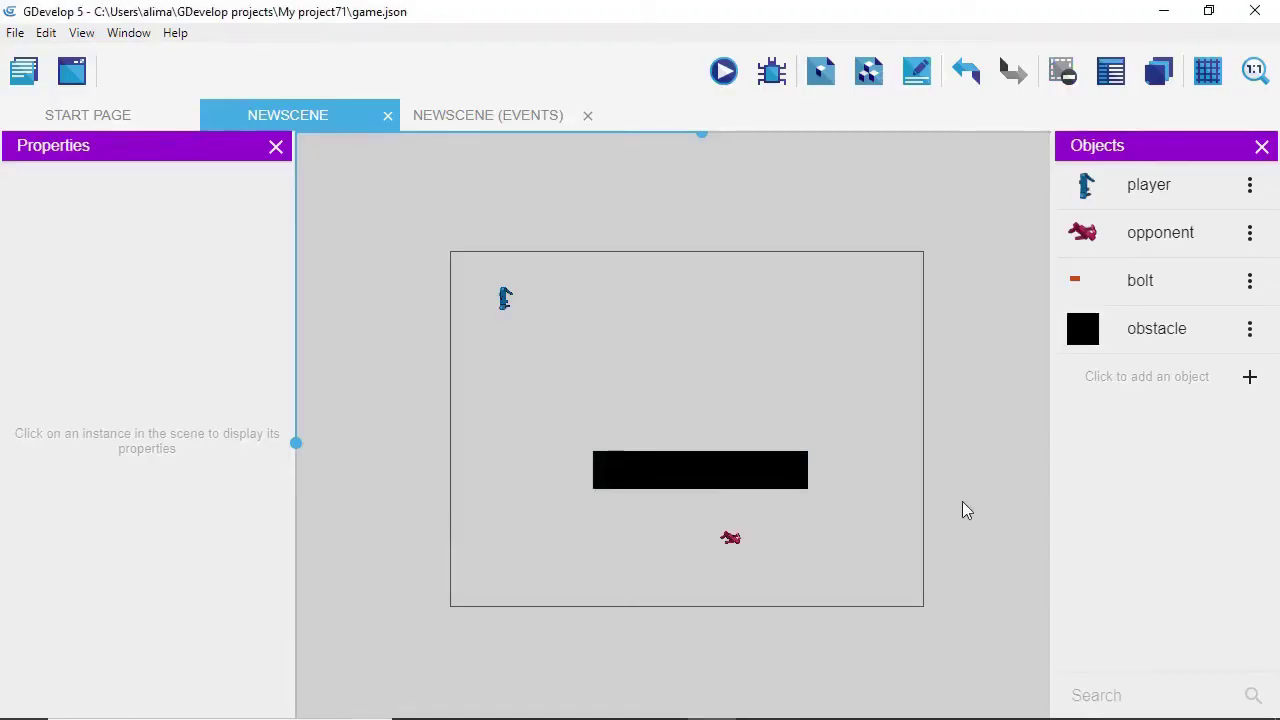
Step: Add a new event at the end of the scene's events with a Collision condition between player and obstacle
{"action": "left_click", "coordinate": [509, 118]}
{"action": "left_click", "coordinate": [842, 482]}
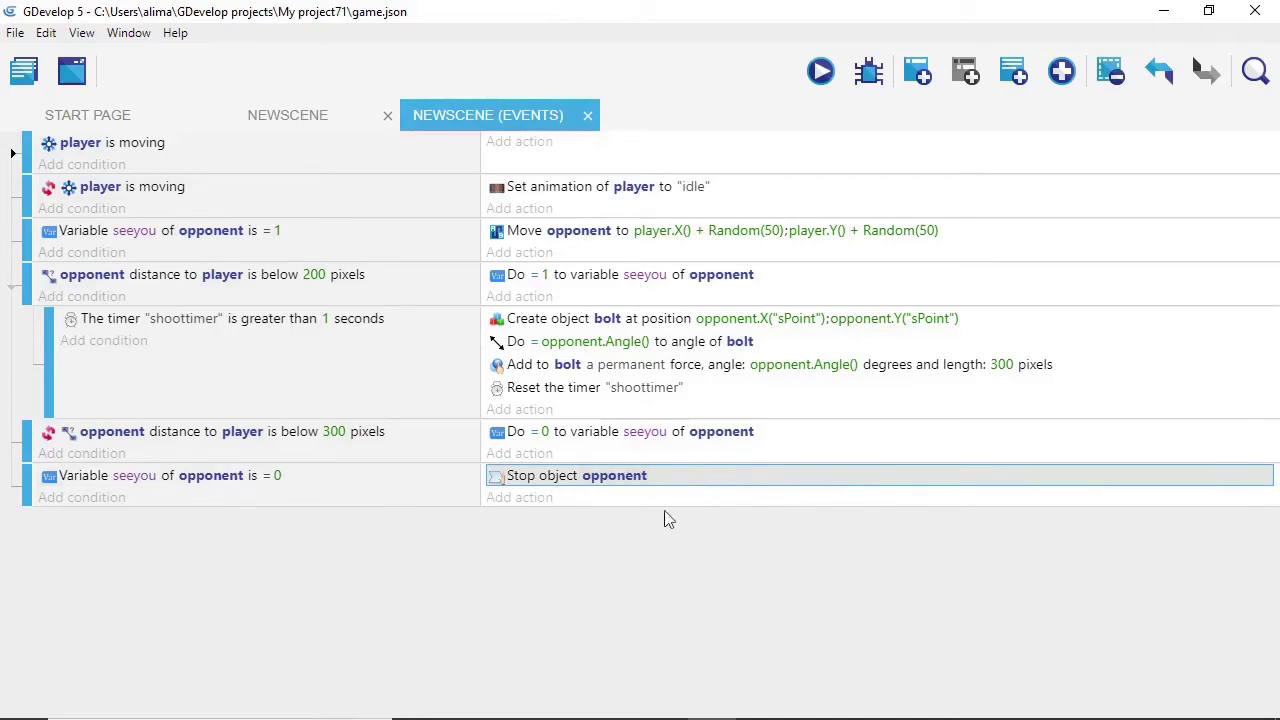
{"action": "left_click", "coordinate": [736, 508]}
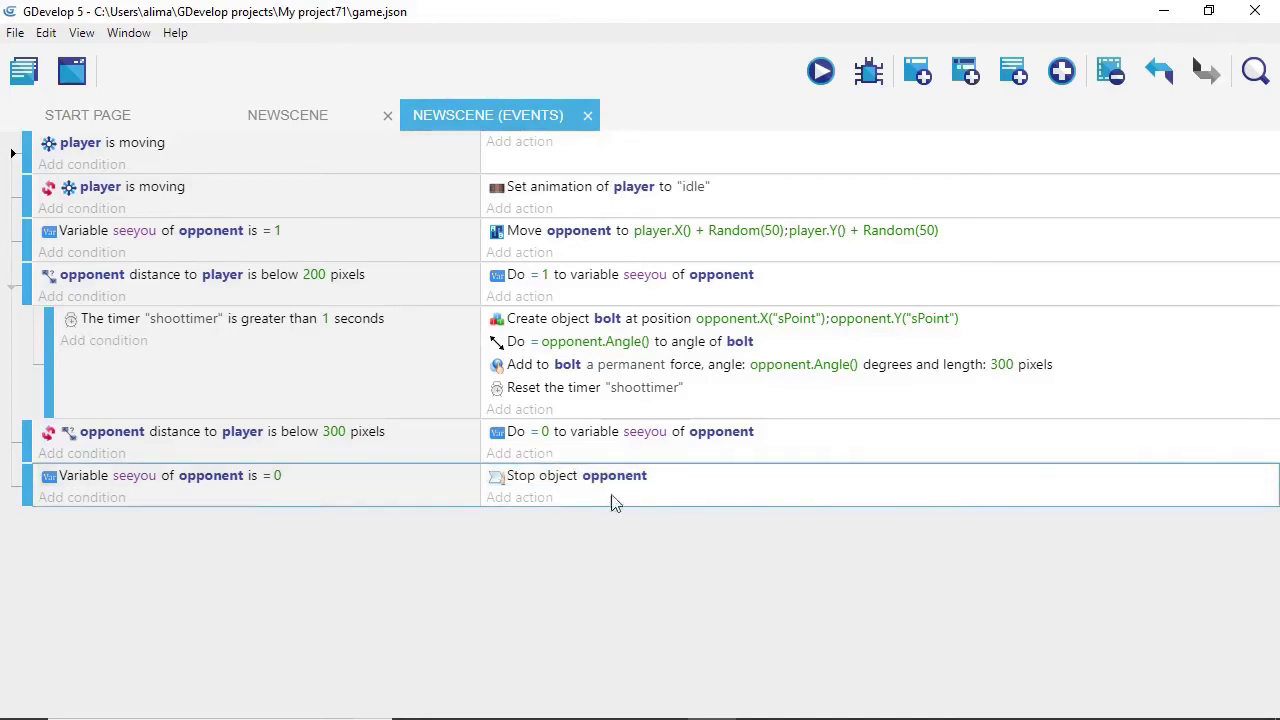
{"action": "left_click", "coordinate": [917, 74]}
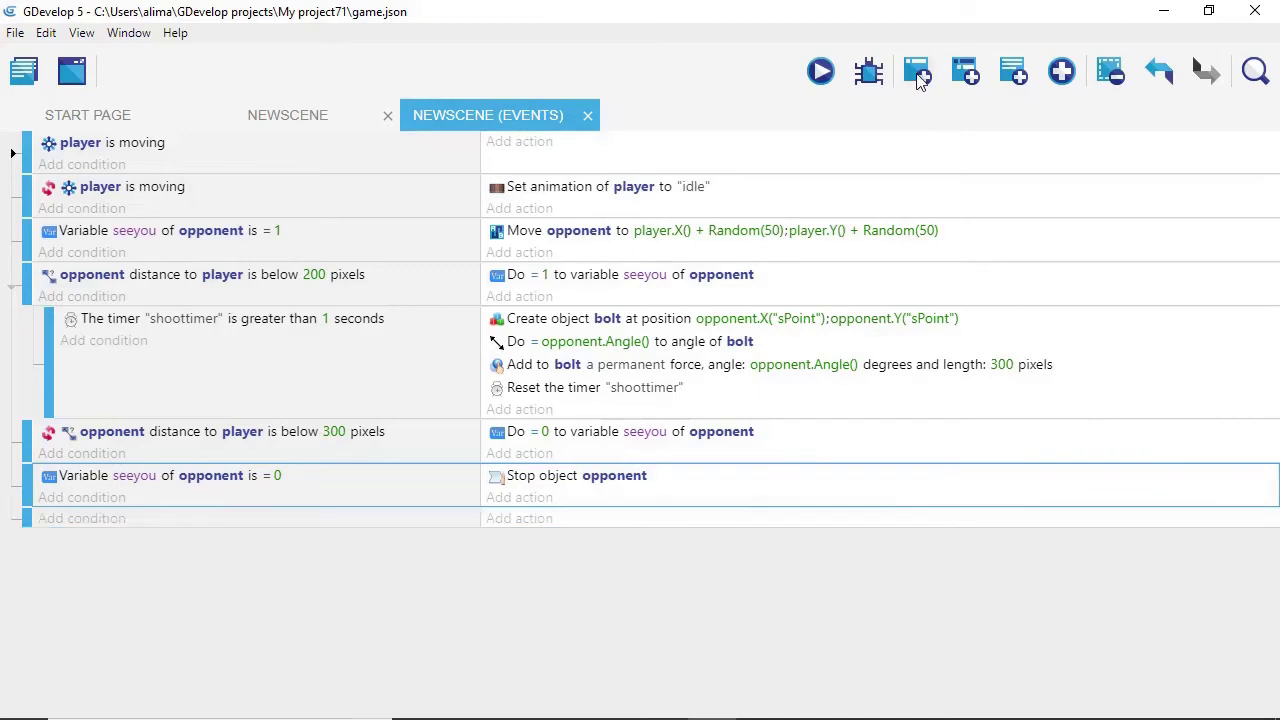
{"action": "left_click", "coordinate": [90, 522]}
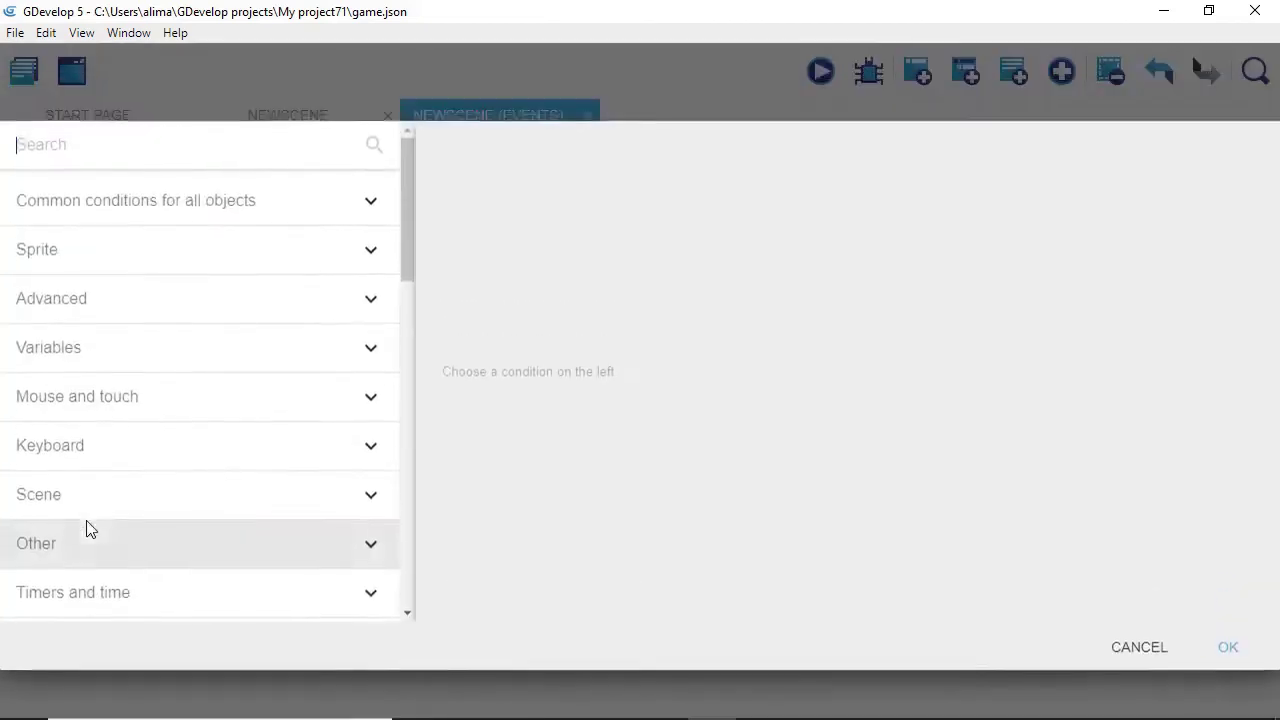
{"action": "left_click", "coordinate": [133, 203]}
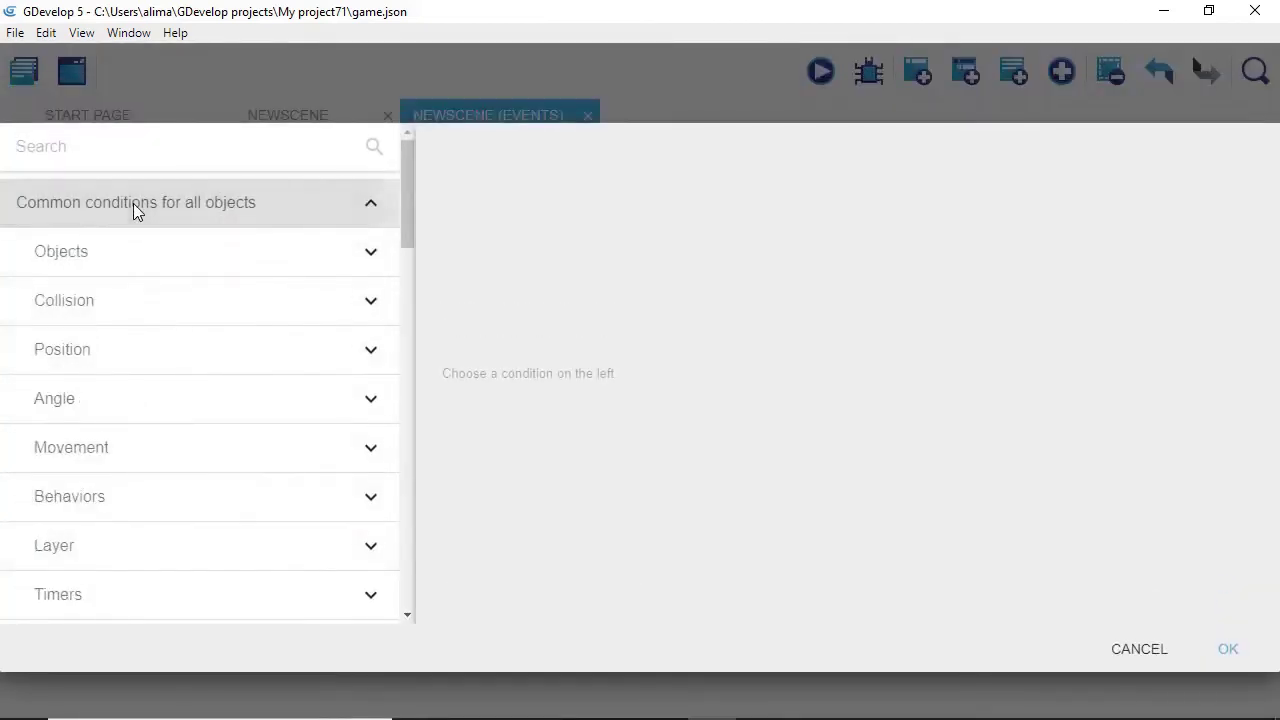
{"action": "left_click", "coordinate": [148, 303]}
{"action": "left_click", "coordinate": [206, 359]}
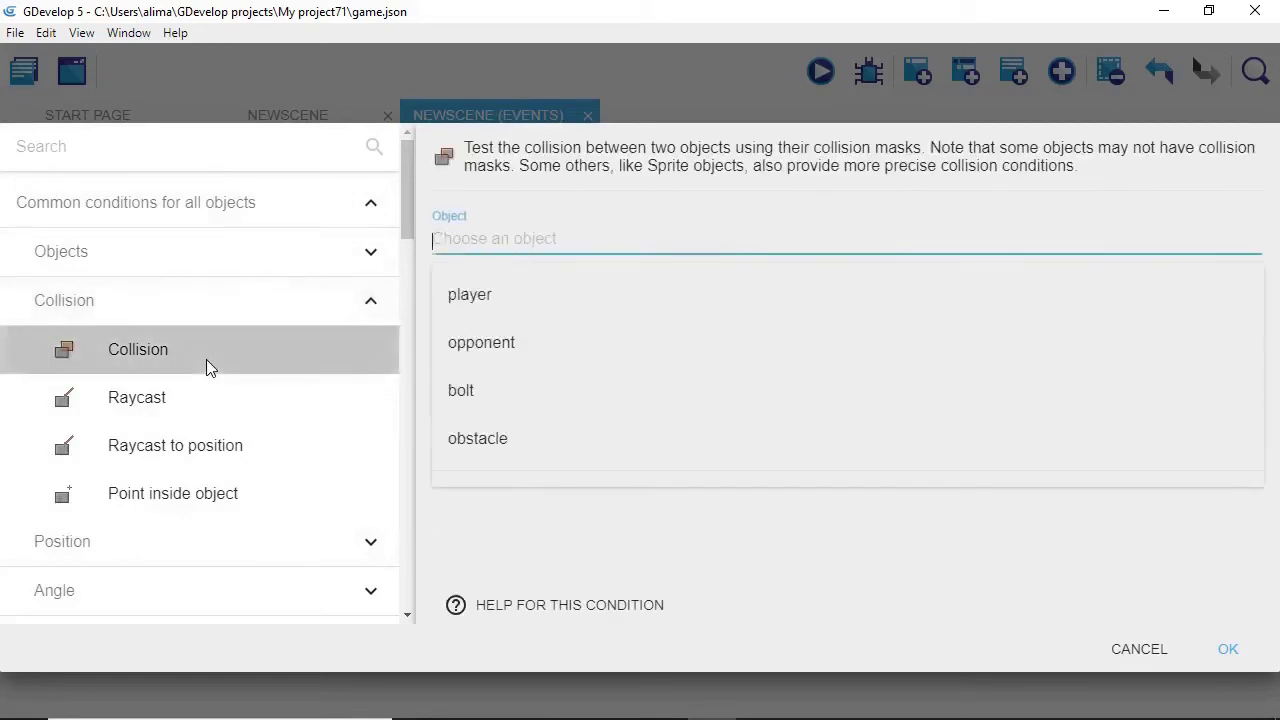
{"action": "left_click", "coordinate": [529, 295]}
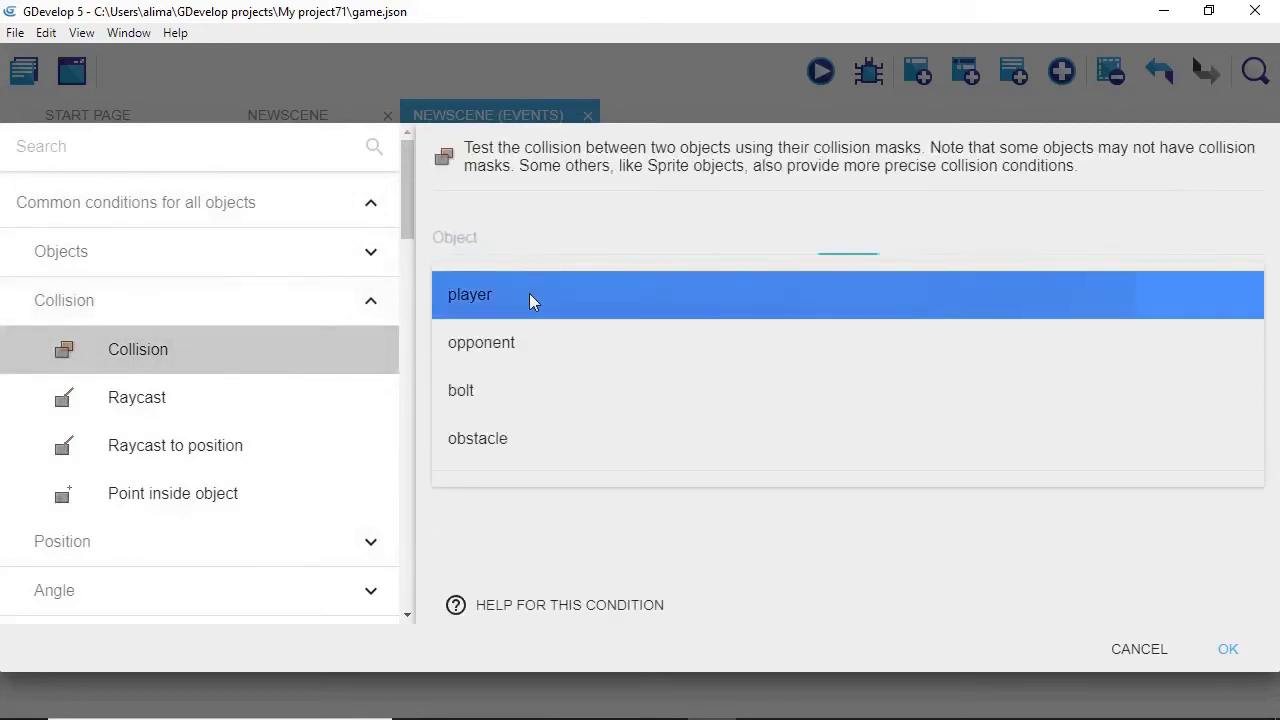
{"action": "left_click", "coordinate": [518, 304]}
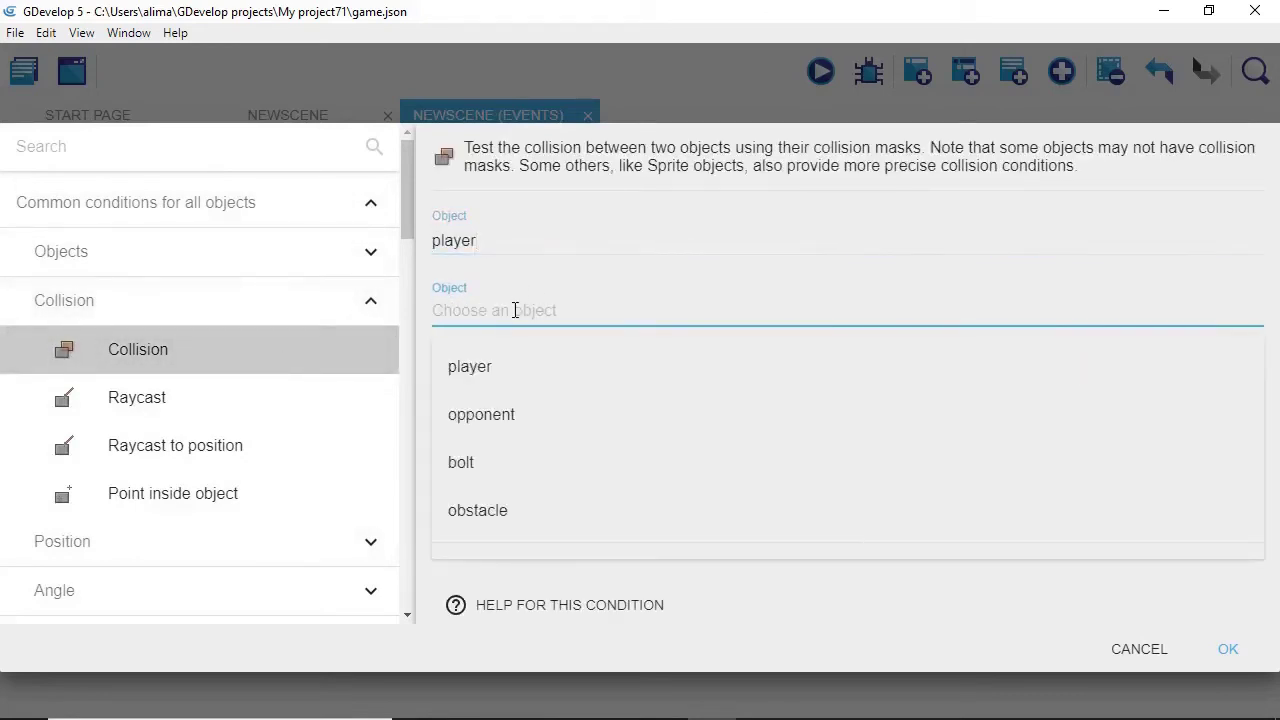
{"action": "left_click", "coordinate": [565, 510]}
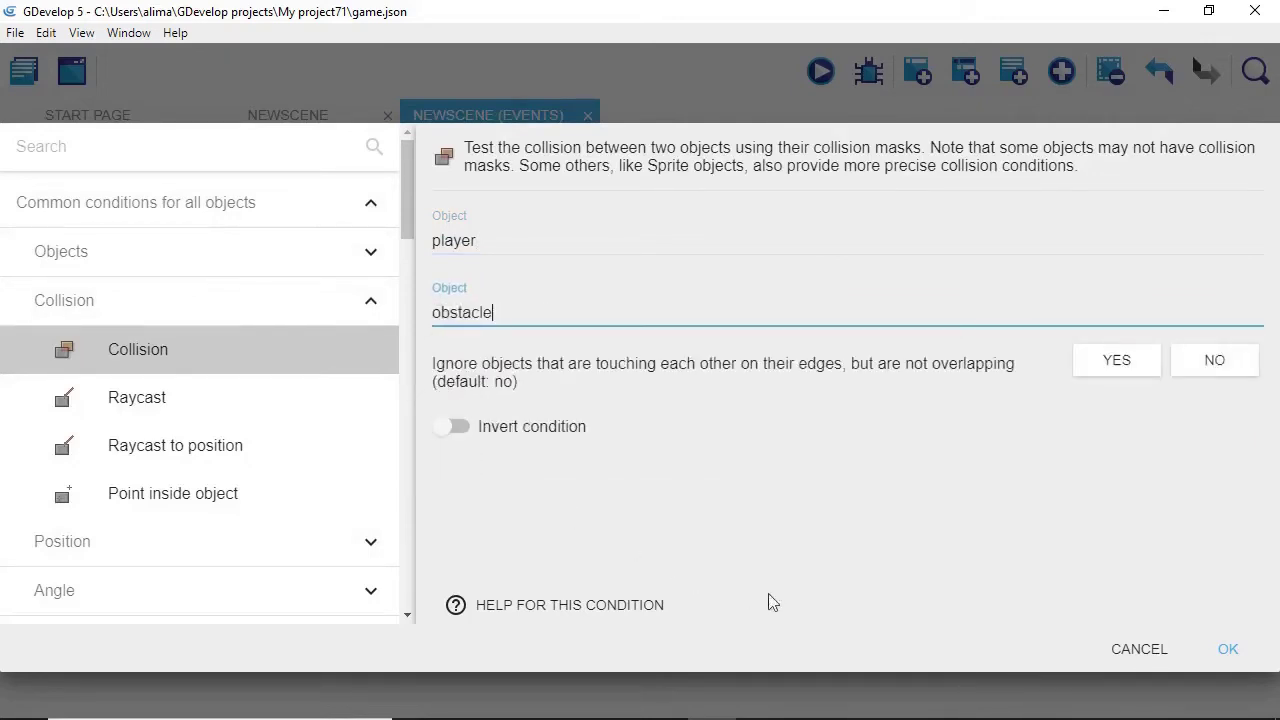
{"action": "left_click", "coordinate": [1225, 650]}
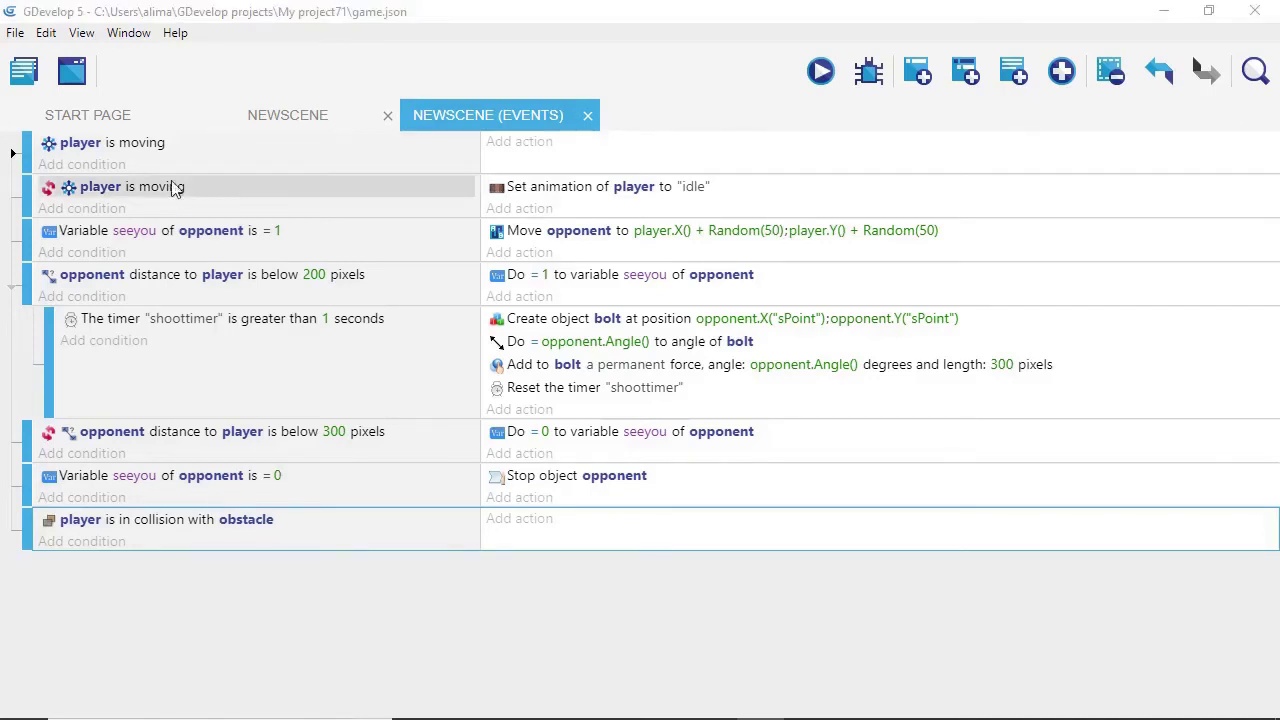
Step: Give the player–obstacle collision event a Separate two objects action that moves player away from obstacle
{"action": "left_click", "coordinate": [609, 601]}
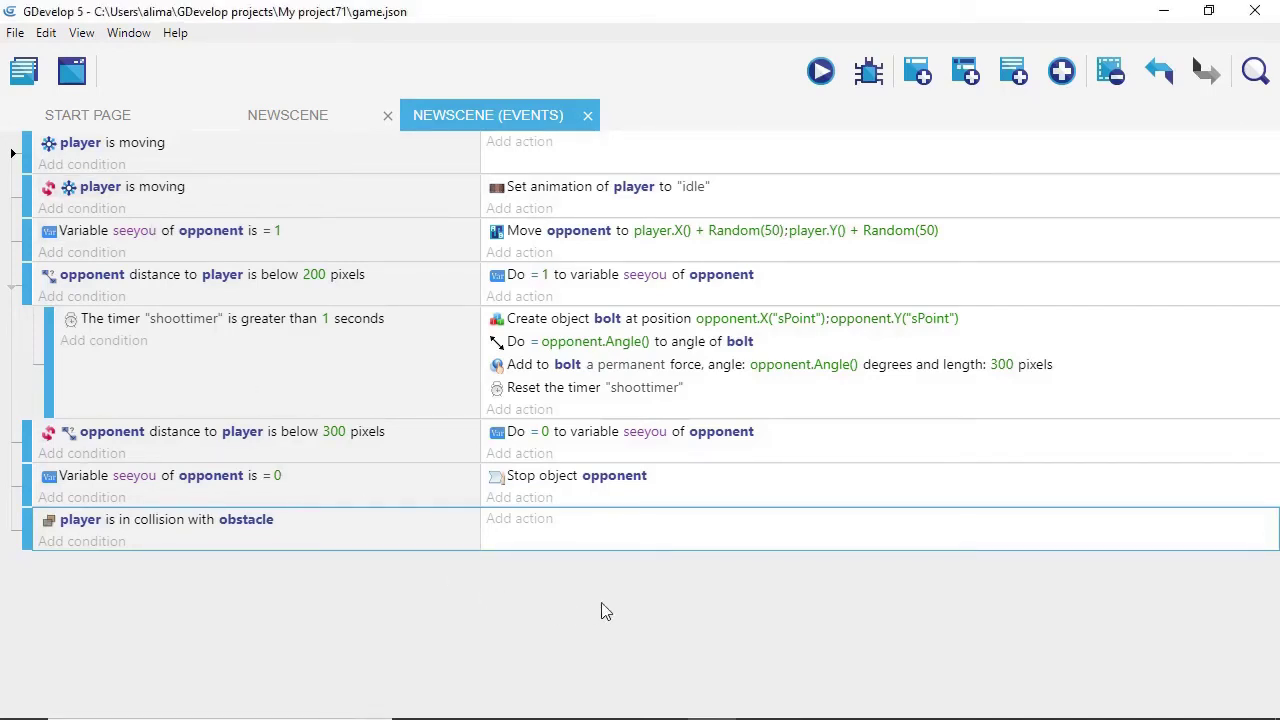
{"action": "left_click", "coordinate": [507, 526]}
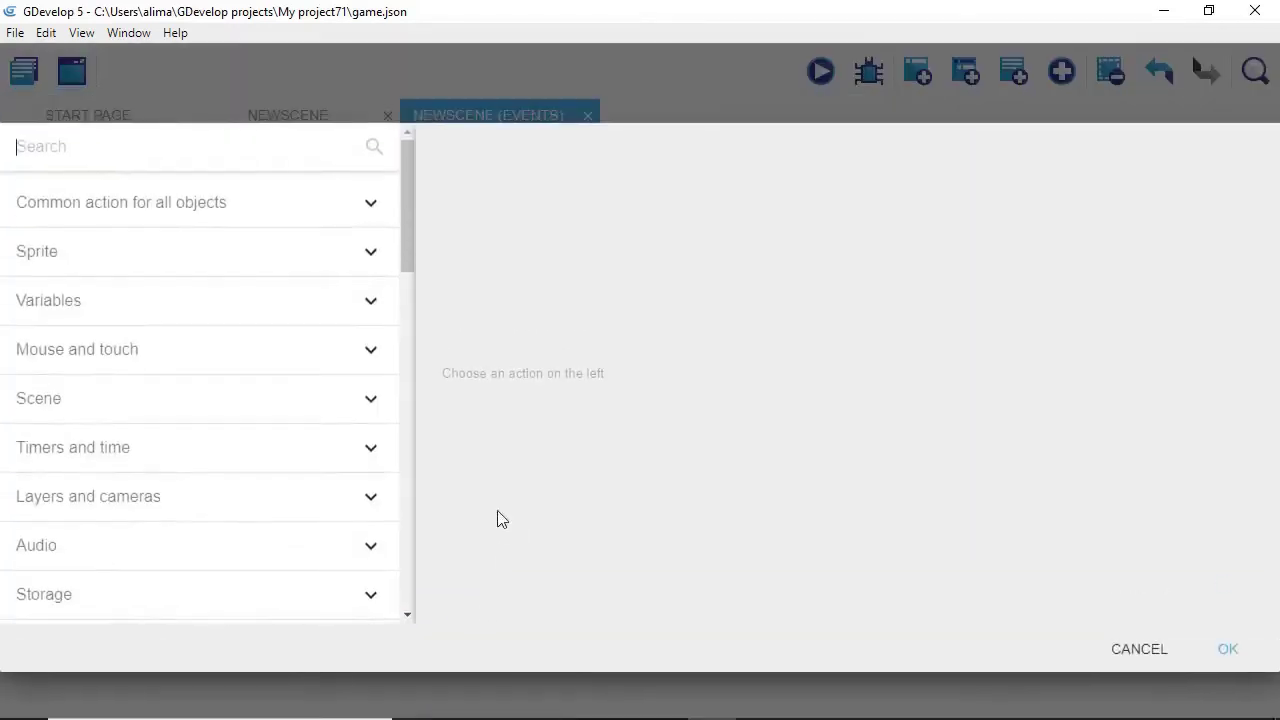
{"action": "left_click", "coordinate": [270, 210]}
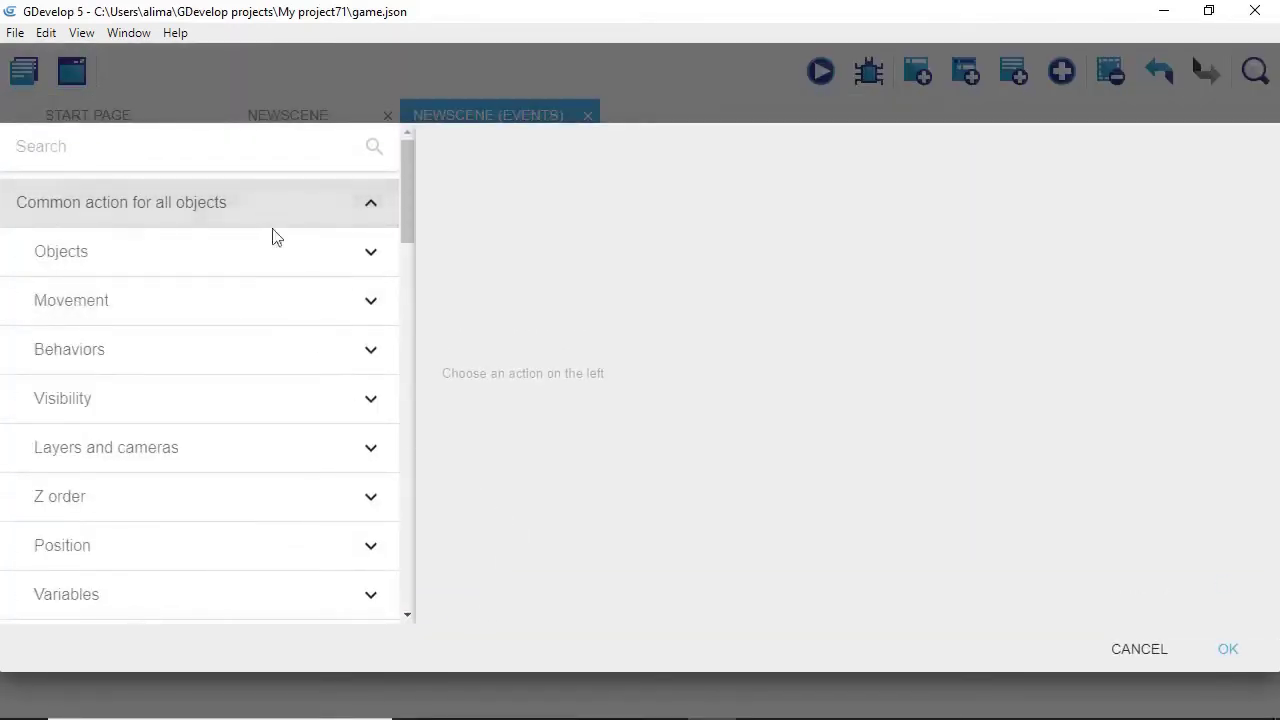
{"action": "left_click", "coordinate": [271, 546]}
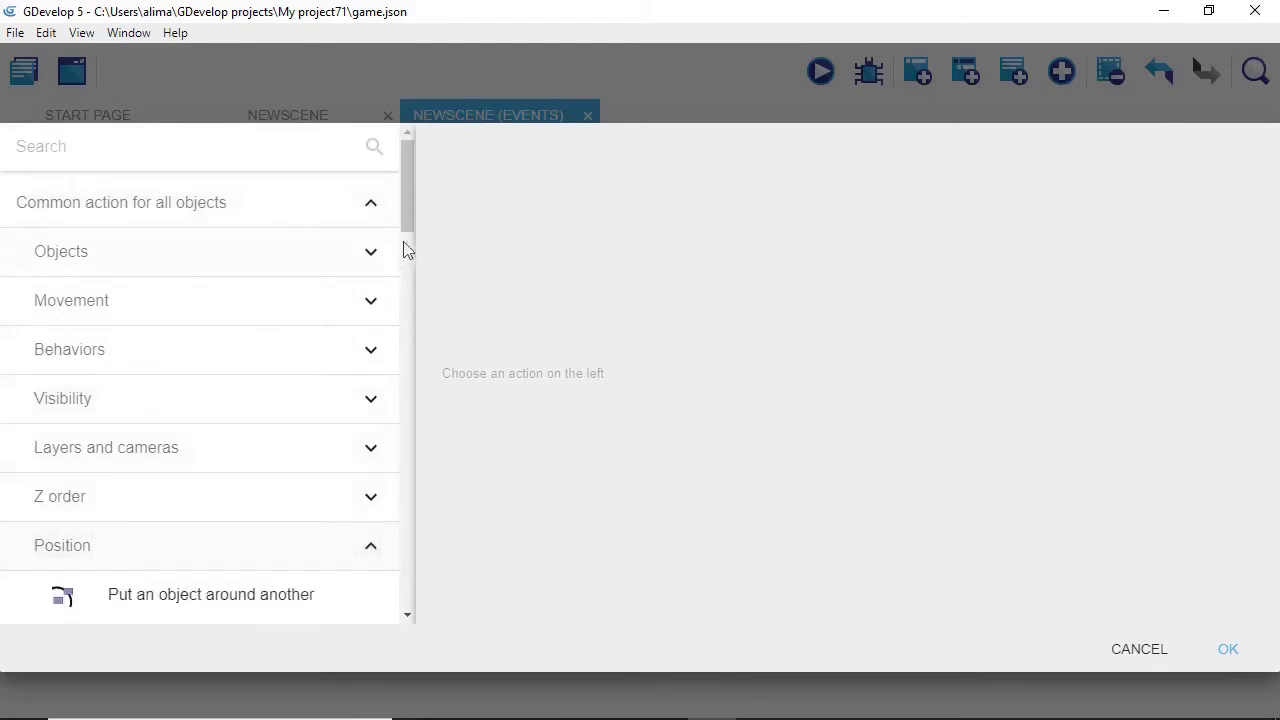
{"action": "left_click_drag", "start_coordinate": [410, 216], "coordinate": [417, 280]}
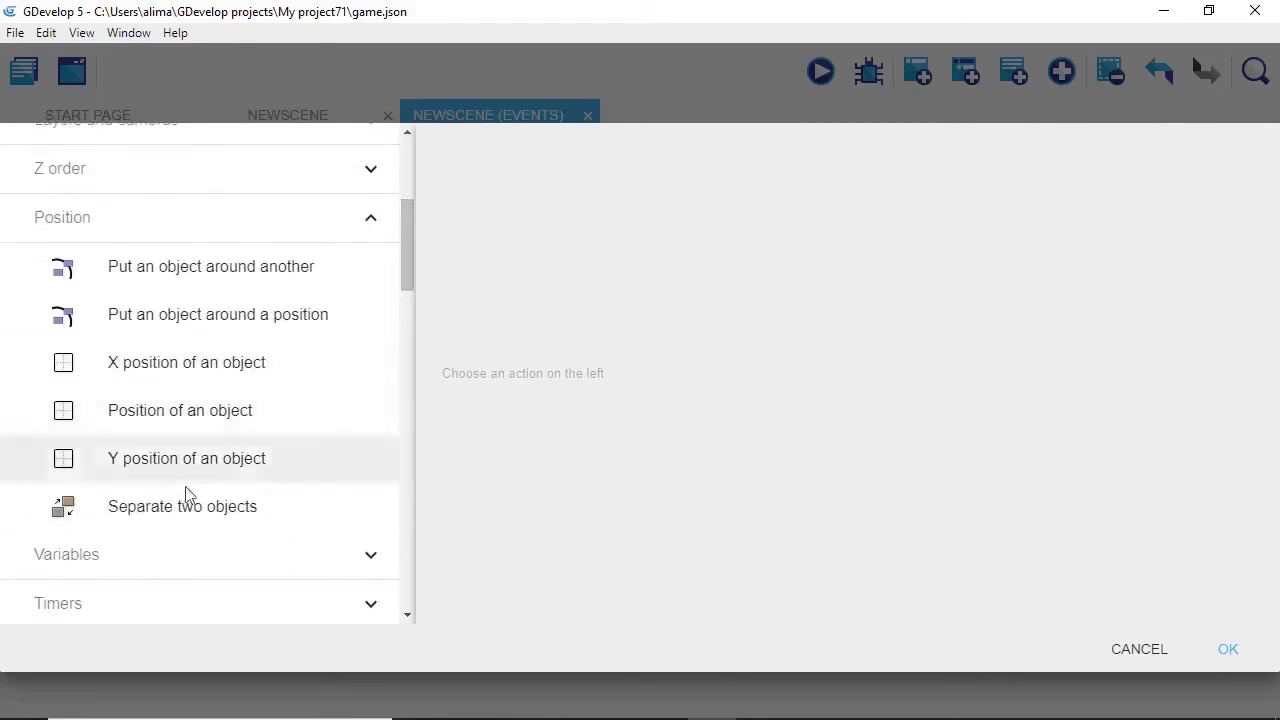
{"action": "left_click", "coordinate": [306, 505]}
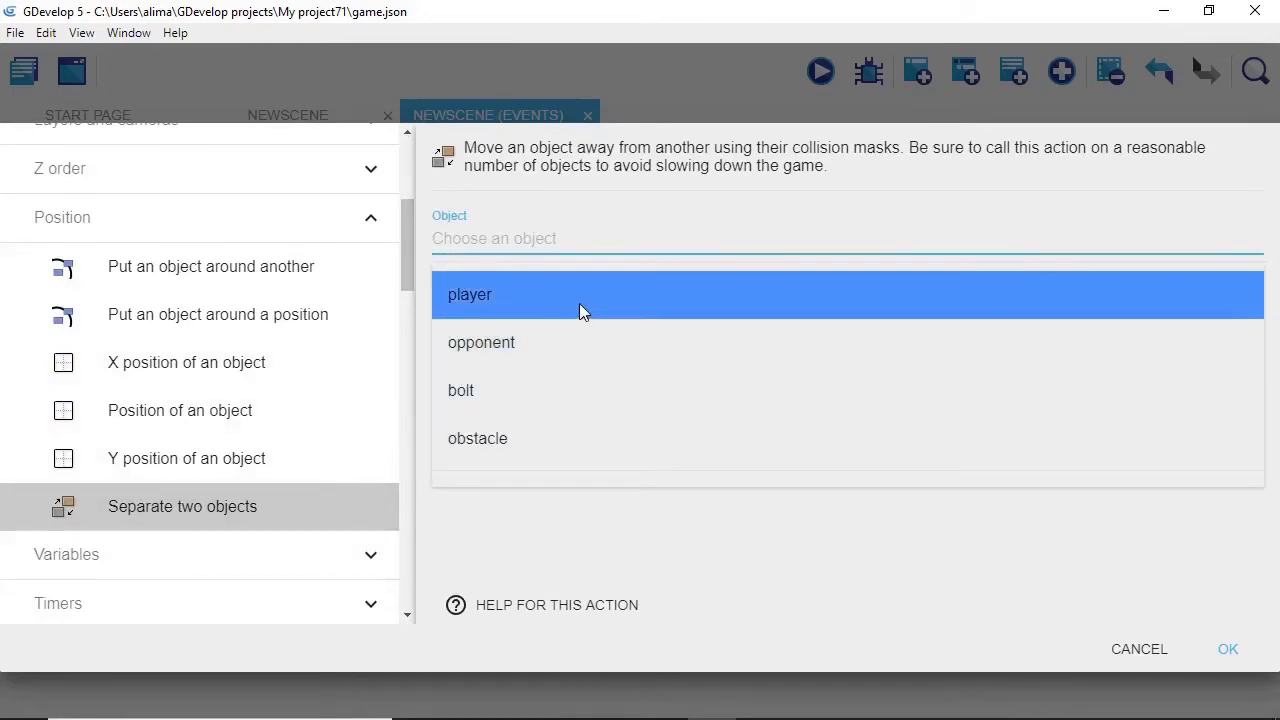
{"action": "left_click", "coordinate": [578, 299]}
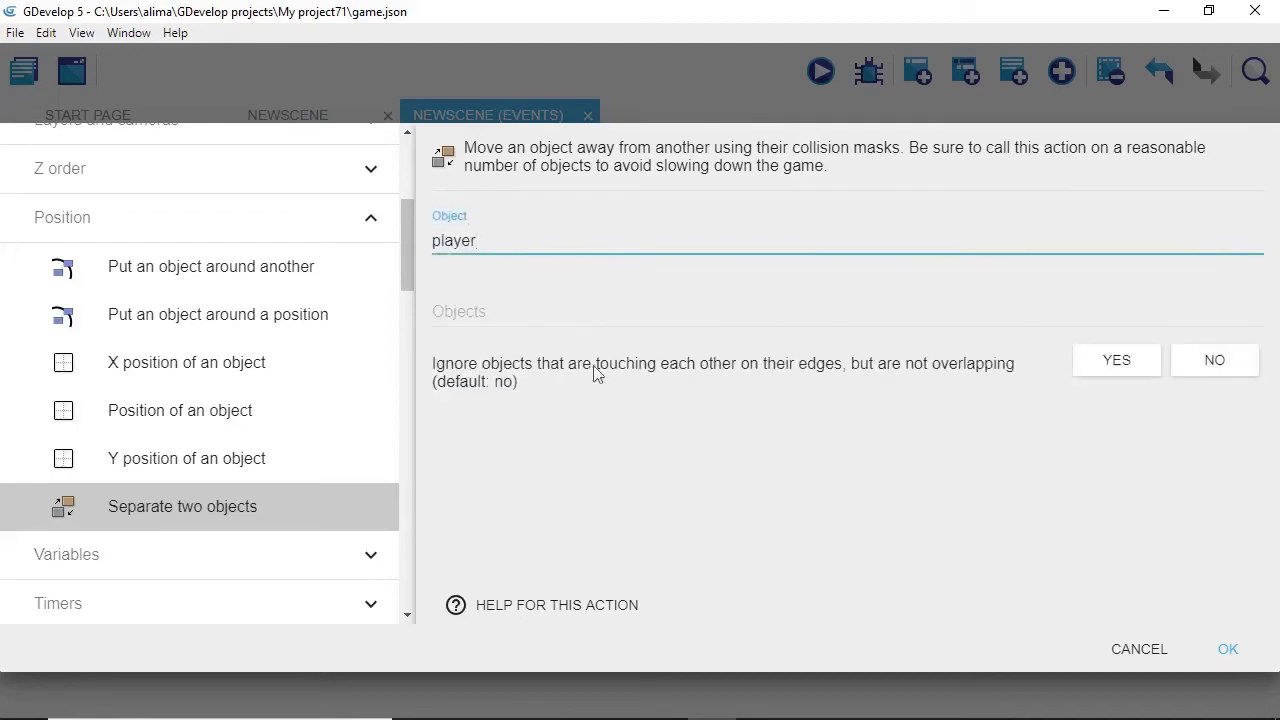
{"action": "left_click", "coordinate": [551, 312]}
{"action": "left_click", "coordinate": [572, 508]}
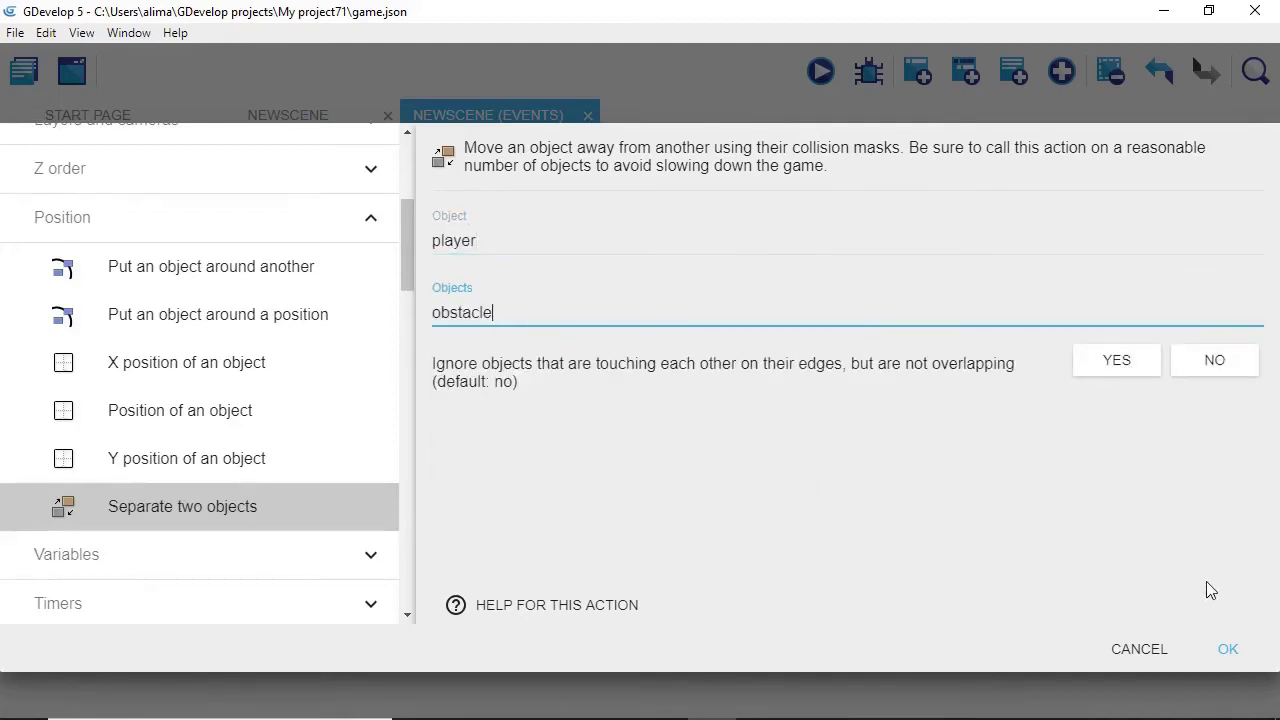
{"action": "left_click", "coordinate": [1225, 646]}
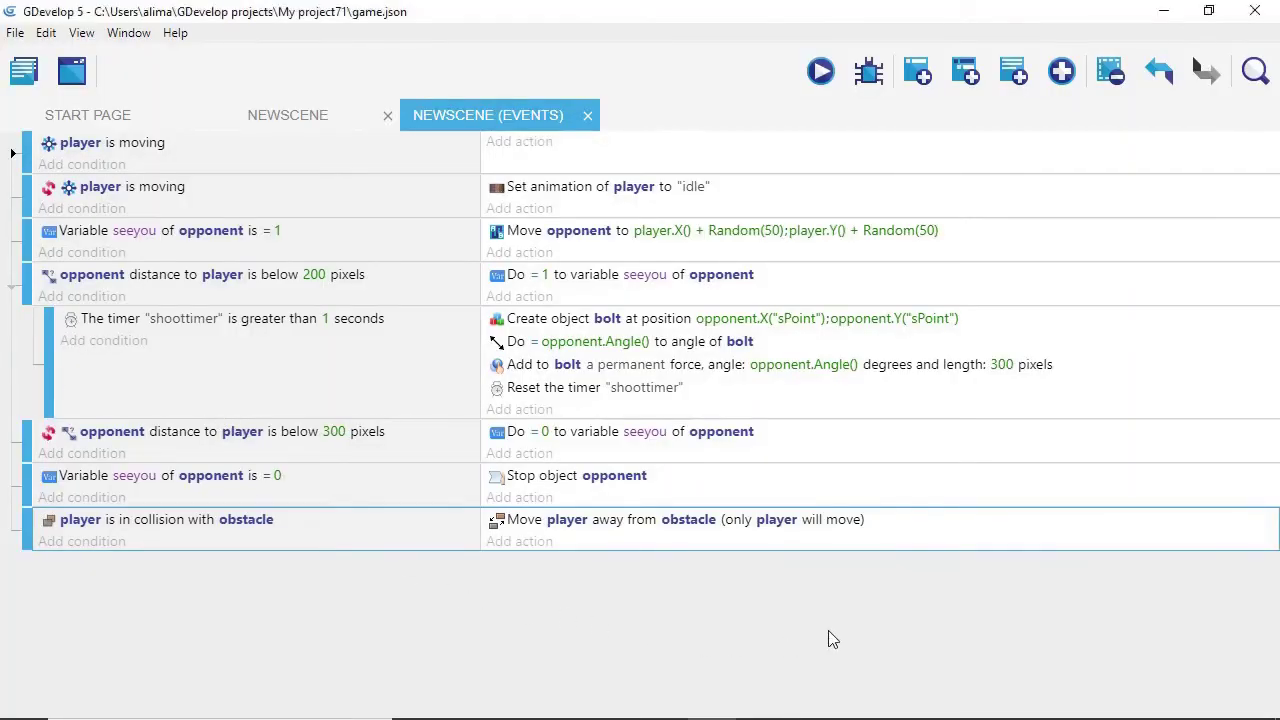
Step: Preview the game in a maximized window to test the obstacle collision, and close the preview
{"action": "left_click", "coordinate": [821, 72]}
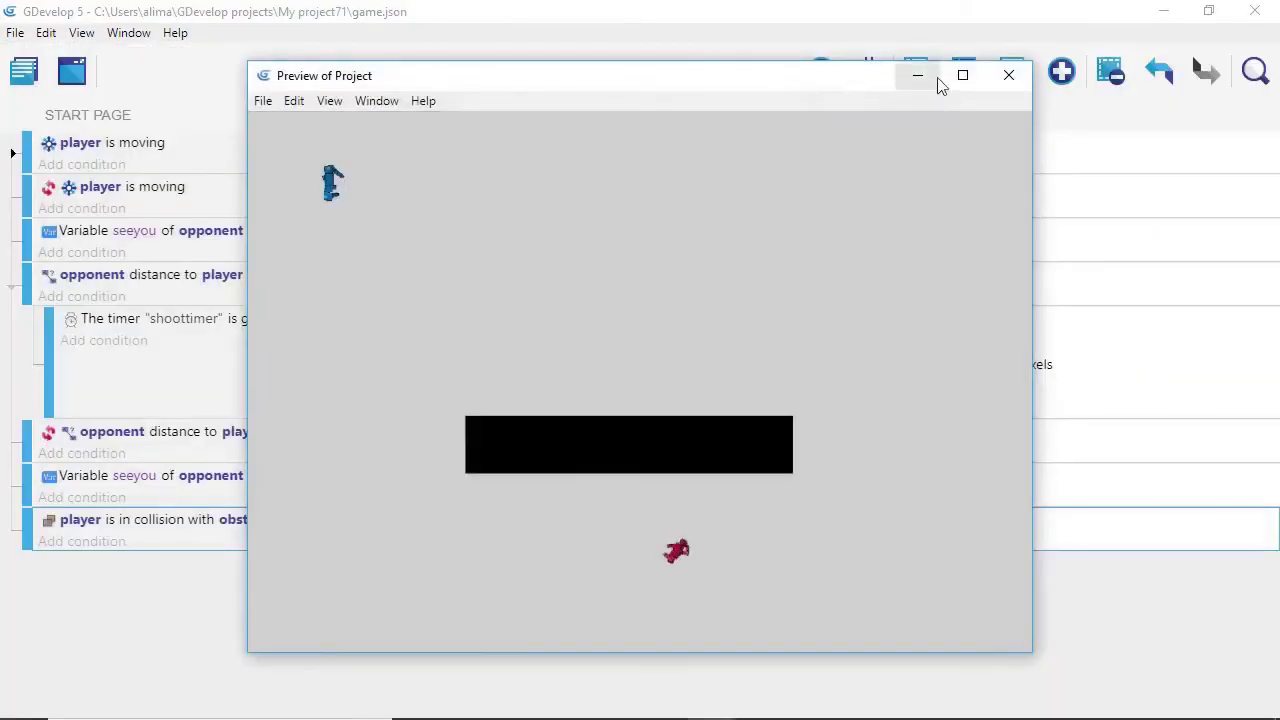
{"action": "left_click", "coordinate": [962, 76]}
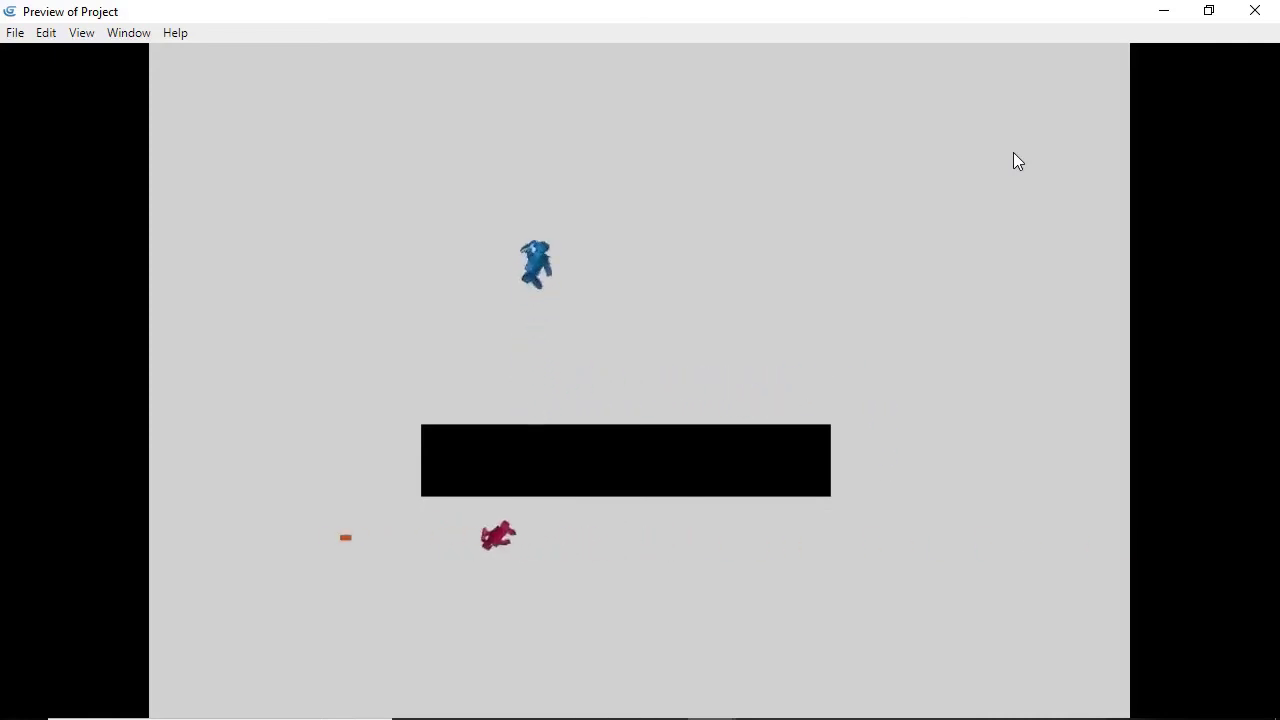
{"action": "left_click", "coordinate": [1255, 10]}
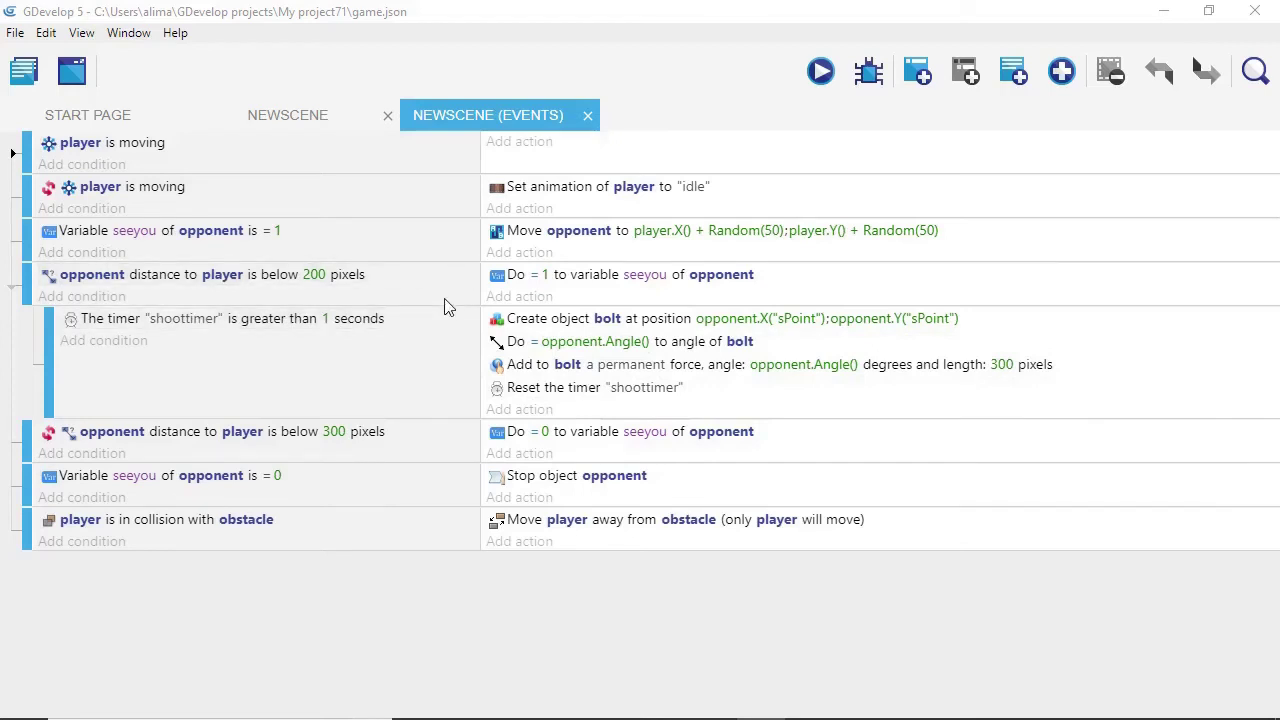
Step: Add a sub-event under the opponent's below-200-pixels distance event and start a Play a sound action in it
{"action": "left_click", "coordinate": [829, 306]}
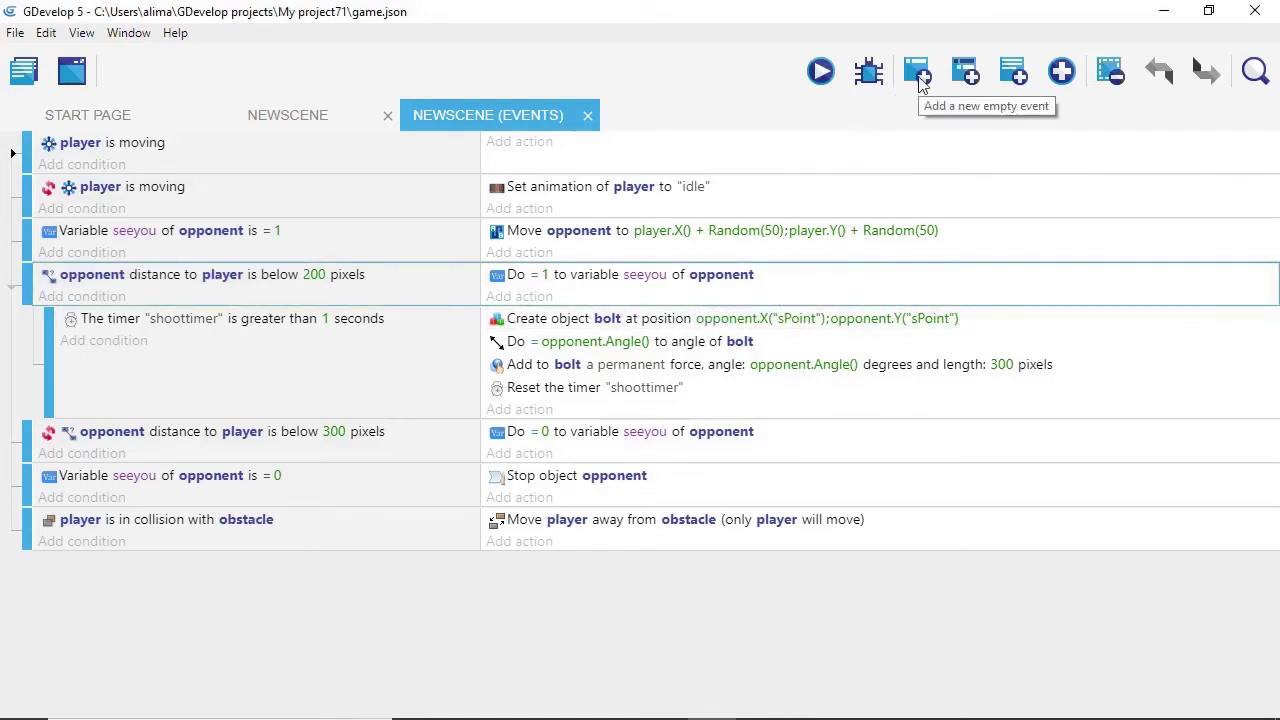
{"action": "left_click", "coordinate": [968, 72]}
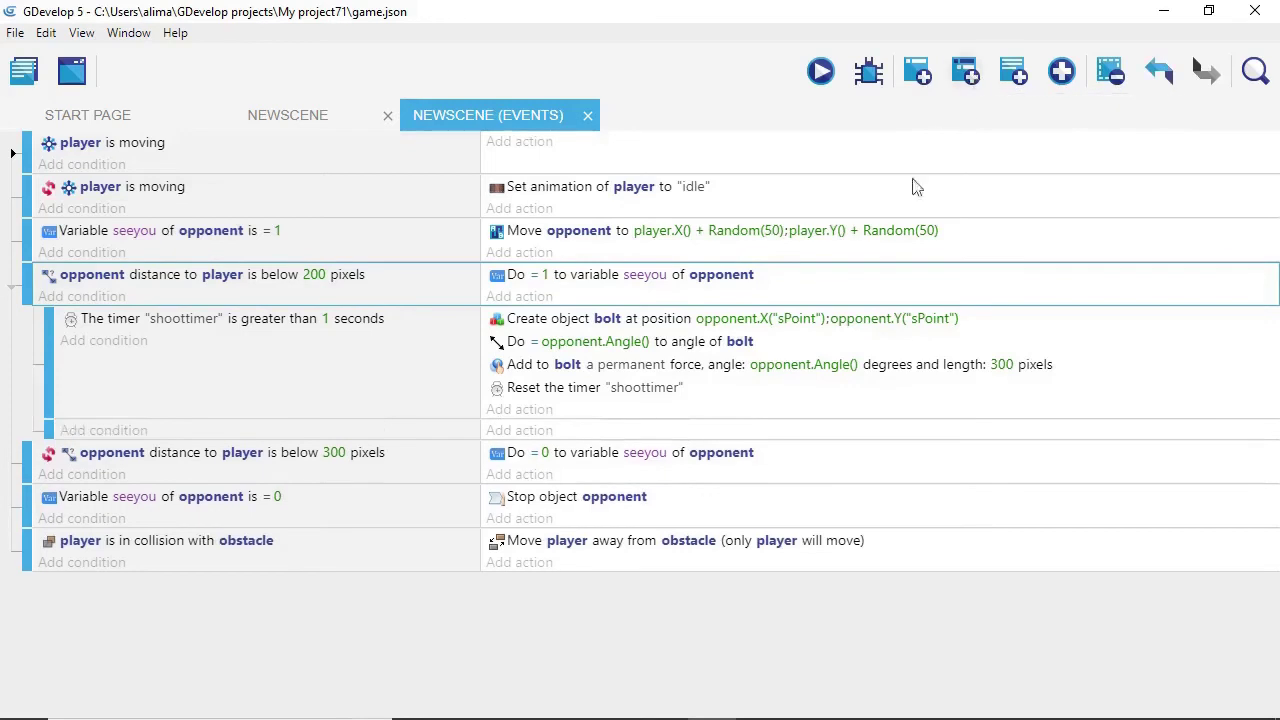
{"action": "left_click", "coordinate": [510, 432]}
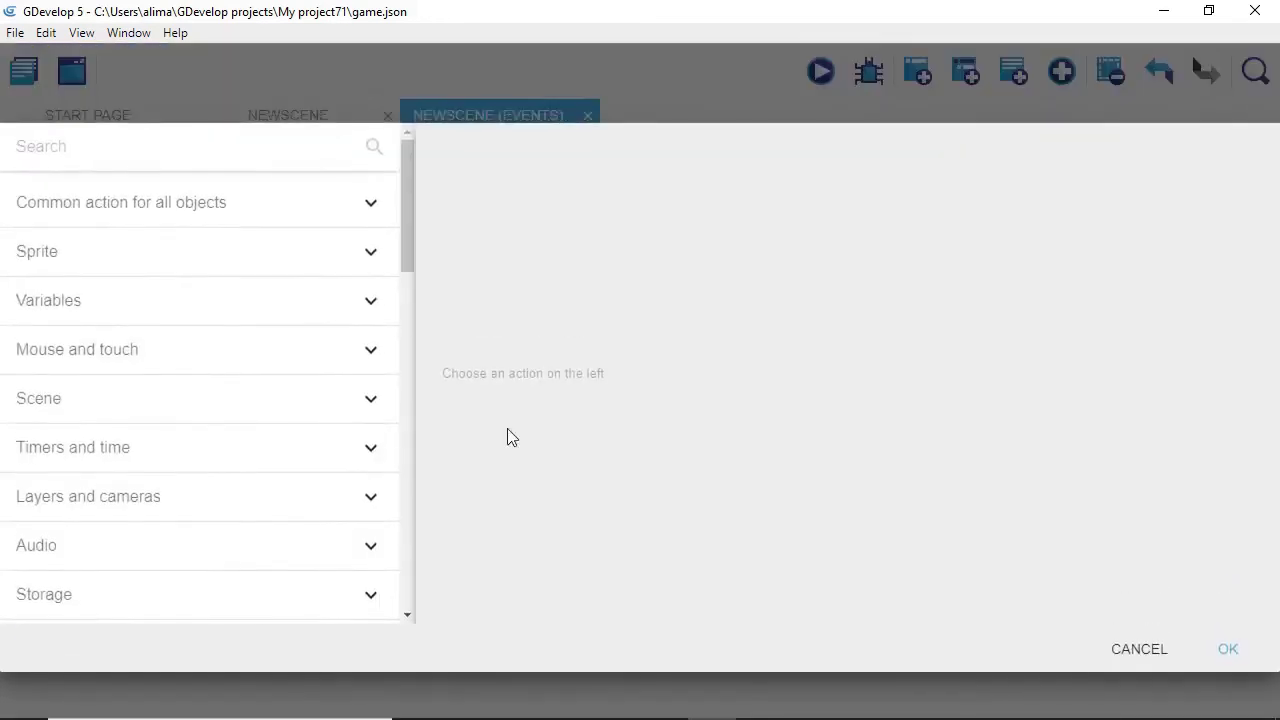
{"action": "left_click", "coordinate": [267, 547]}
{"action": "scroll", "coordinate": [272, 552], "scroll_direction": "down", "scroll_amount": 2}
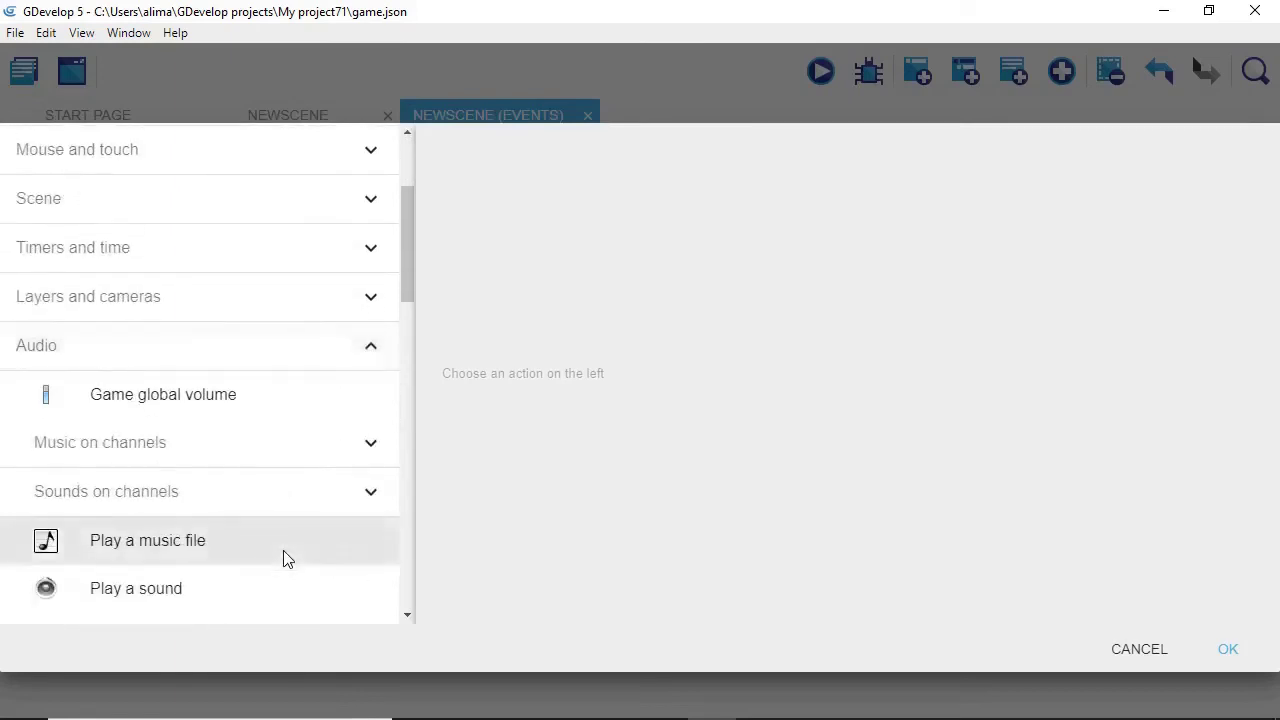
{"action": "left_click", "coordinate": [293, 590]}
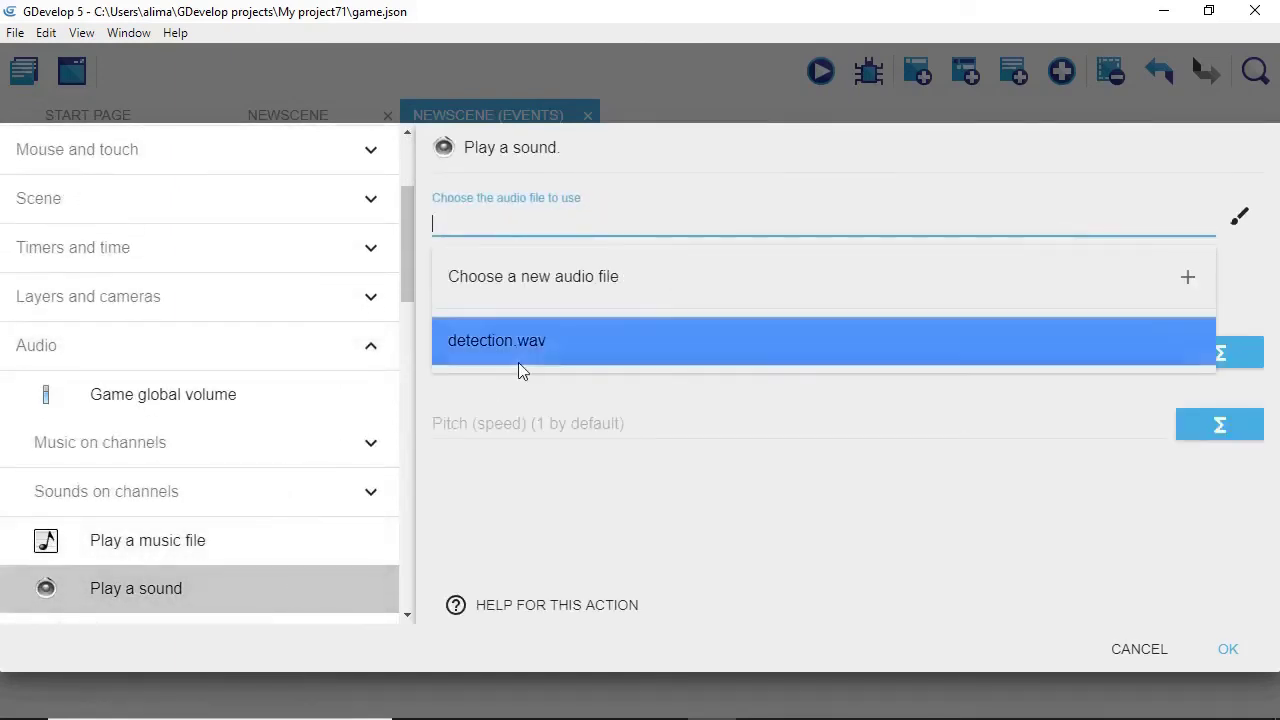
Step: Generate a Laser/shoot sound in the Jfxr editor for the action and save it as boltfiresound.wav
{"action": "left_click", "coordinate": [1238, 220]}
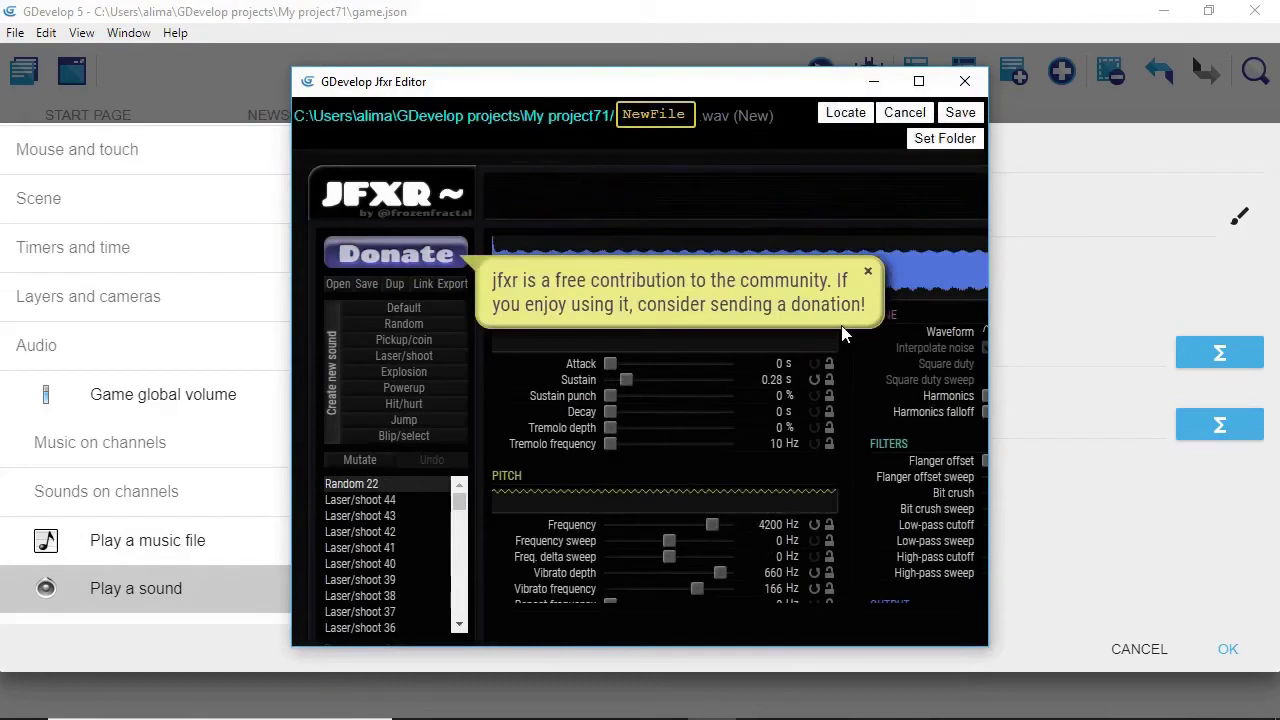
{"action": "left_click", "coordinate": [396, 358]}
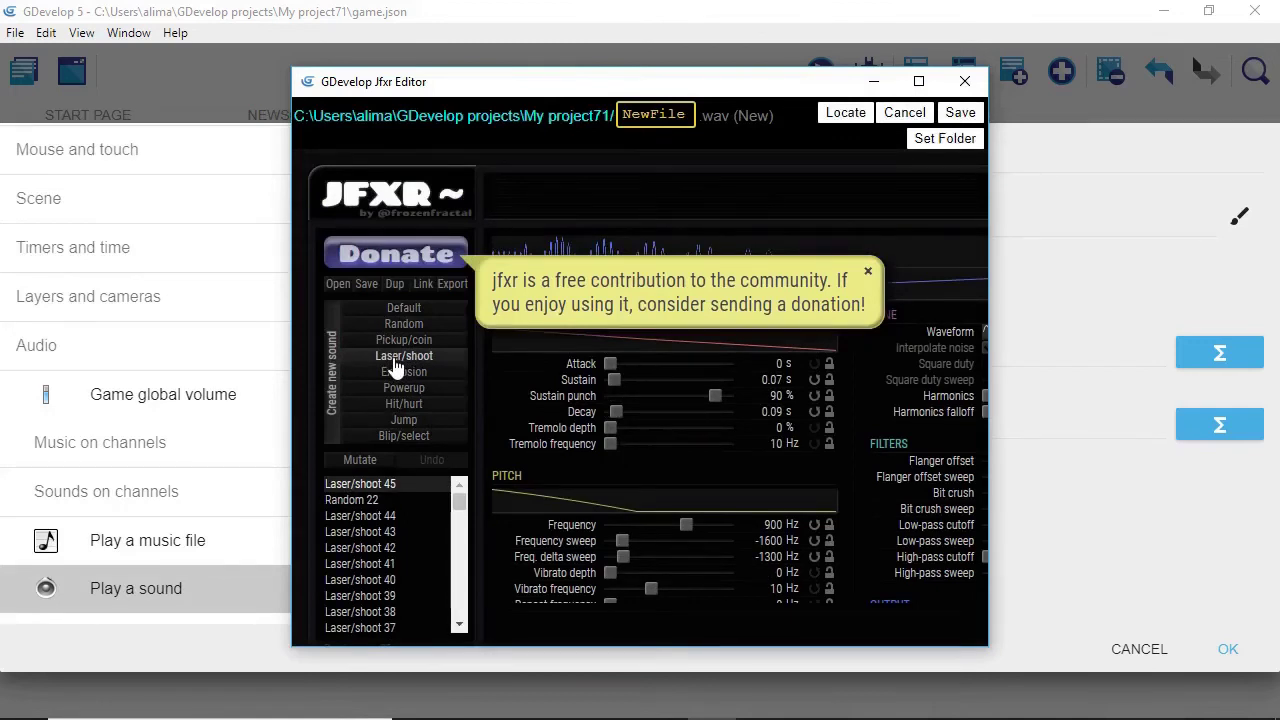
{"action": "left_click", "coordinate": [686, 115]}
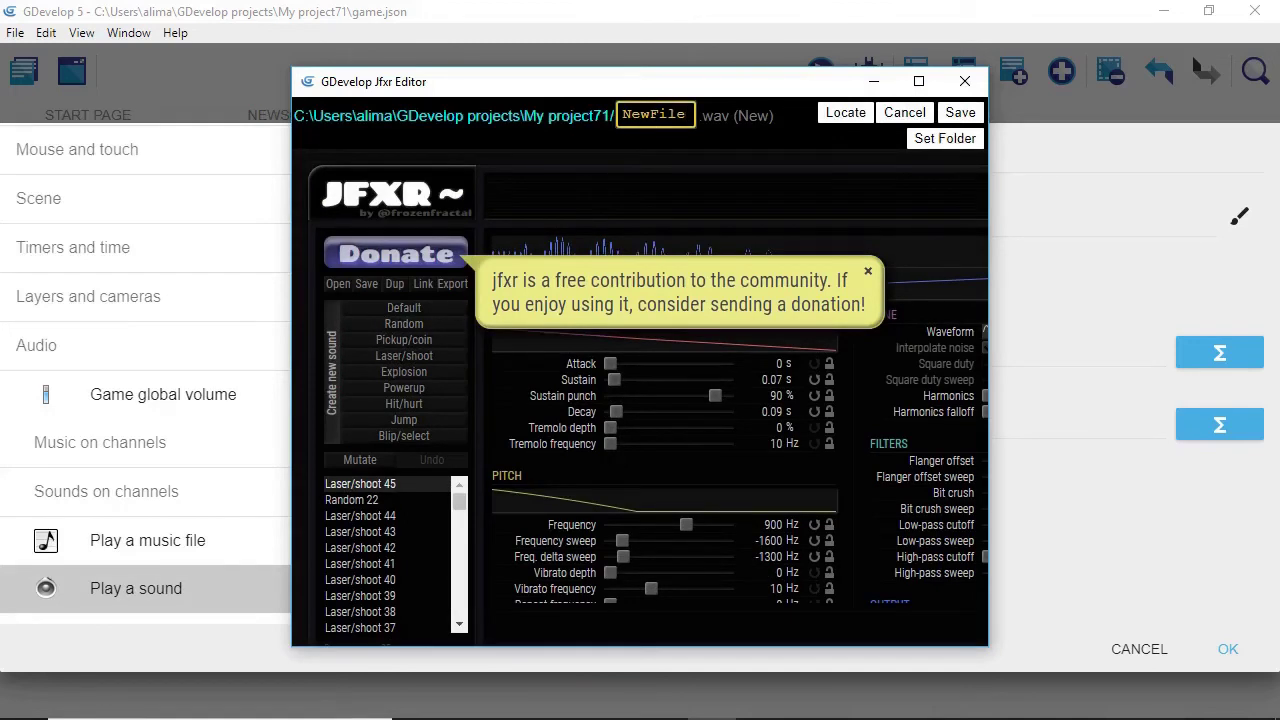
{"action": "key", "text": "BackSpace"}
{"action": "key", "text": "BackSpace"}
{"action": "key", "text": "BackSpace"}
{"action": "key", "text": "BackSpace"}
{"action": "key", "text": "BackSpace"}
{"action": "key", "text": "BackSpace"}
{"action": "key", "text": "BackSpace"}
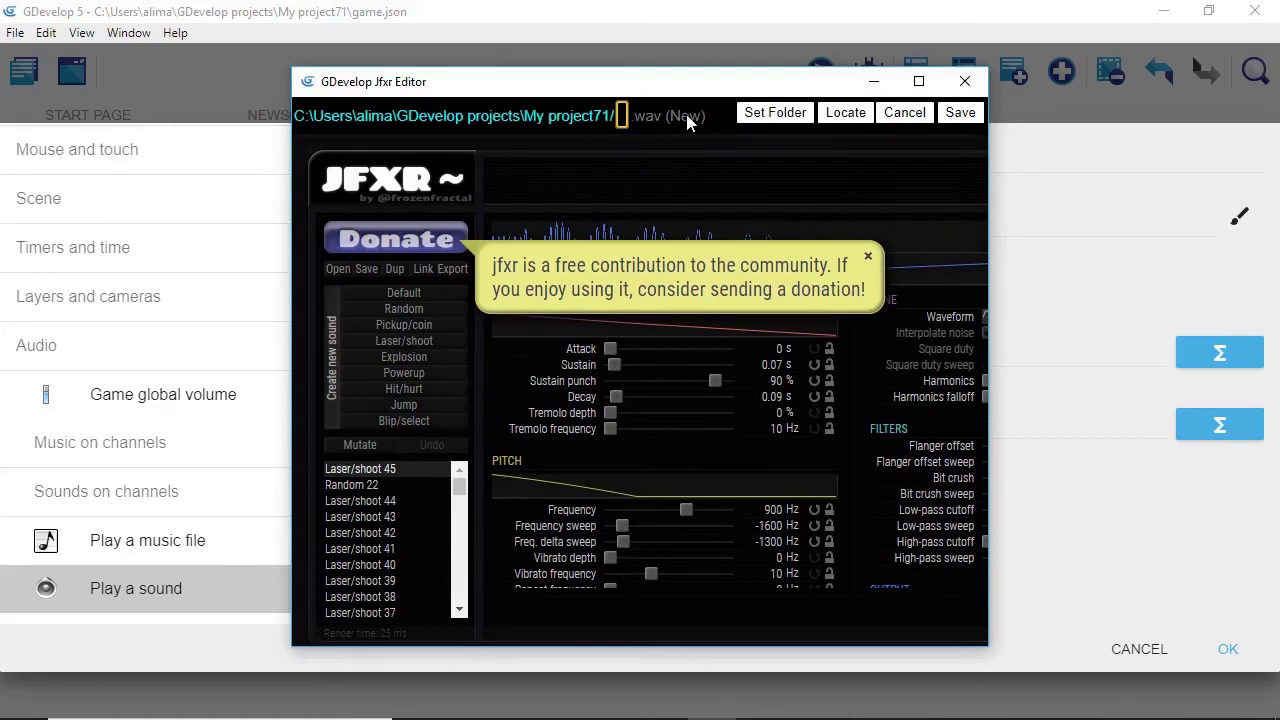
{"action": "type", "text": "bol"}
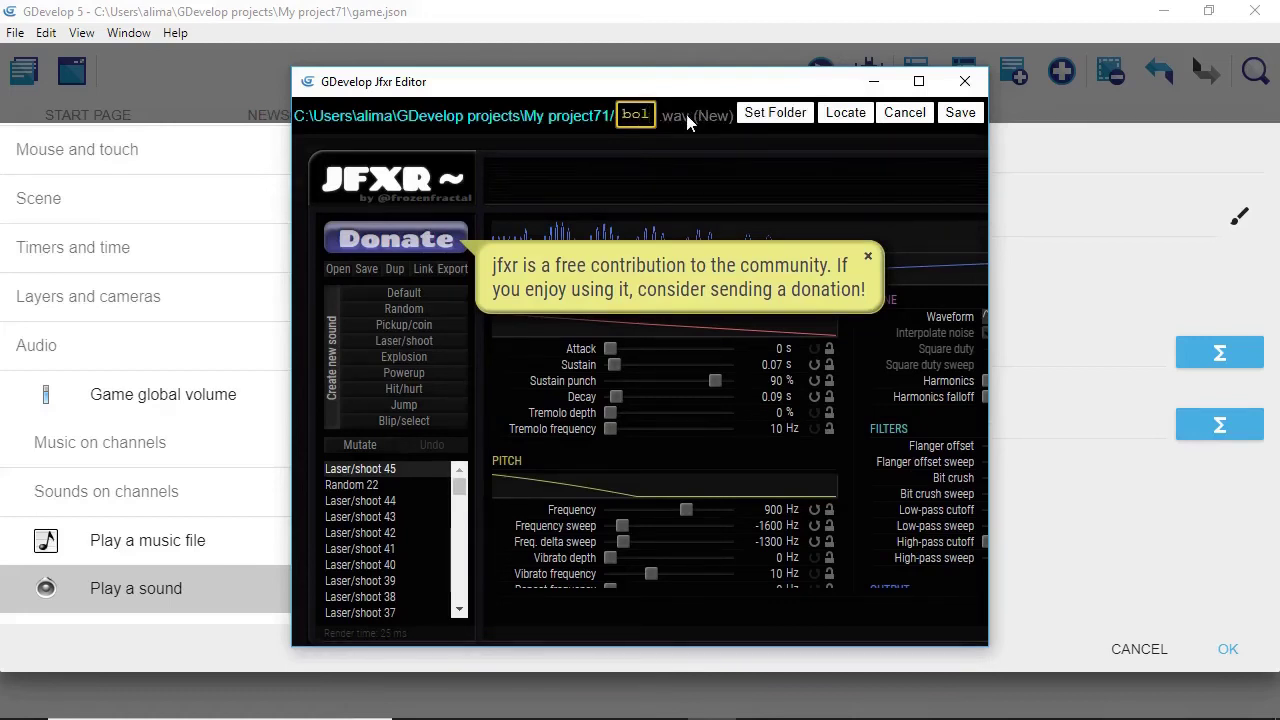
{"action": "type", "text": "t"}
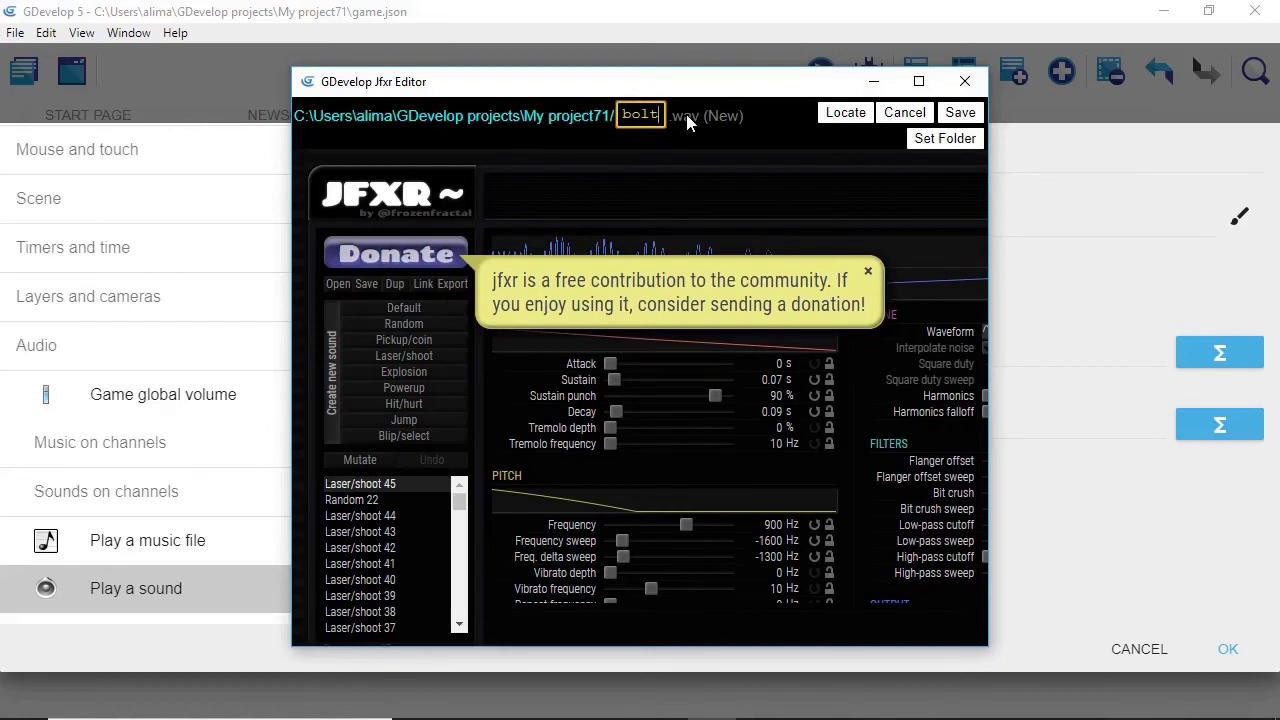
{"action": "type", "text": "firesound"}
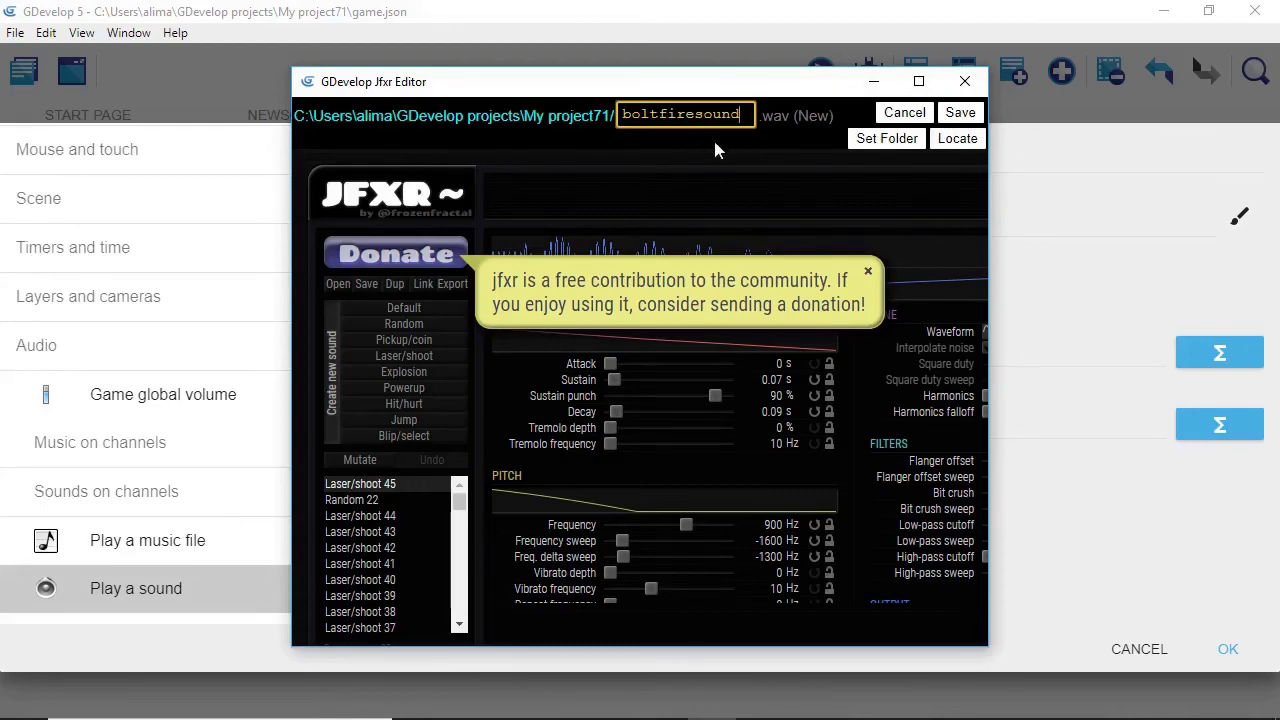
{"action": "left_click", "coordinate": [958, 113]}
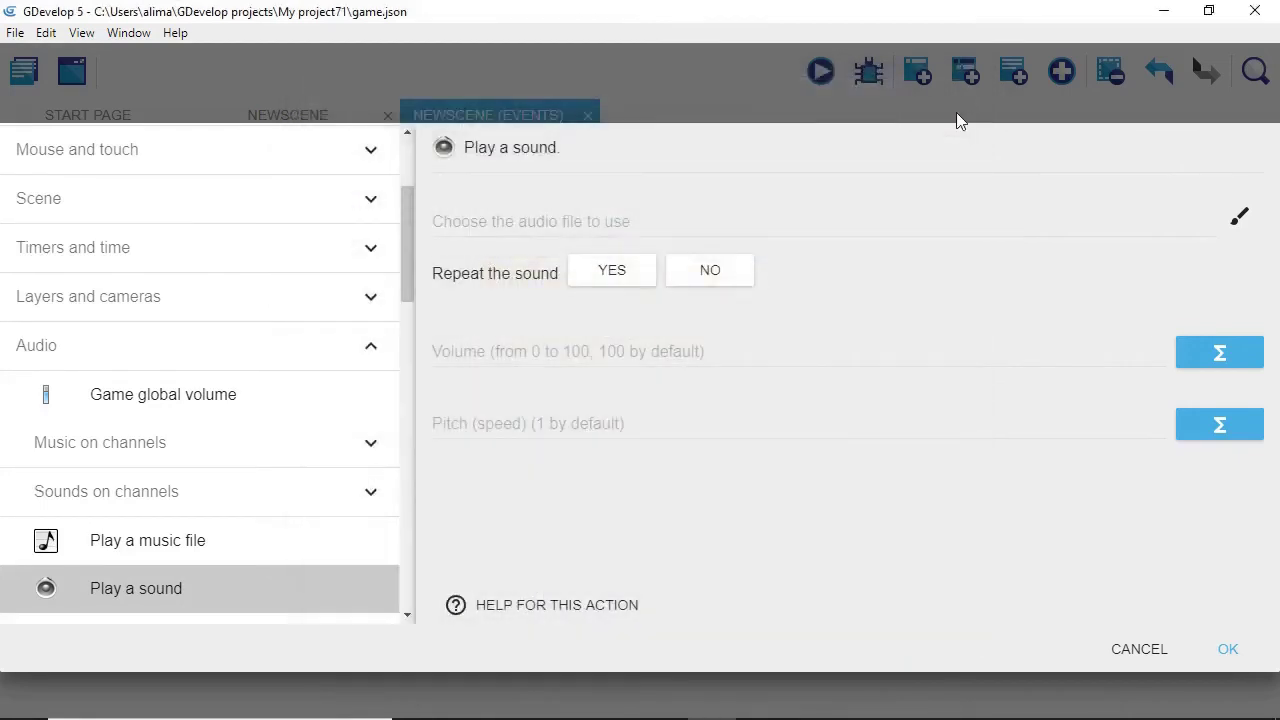
Step: Set the boltfiresound.wav sound action to not repeat, with a volume of 1, and add it to the sub-event
{"action": "left_click", "coordinate": [709, 272]}
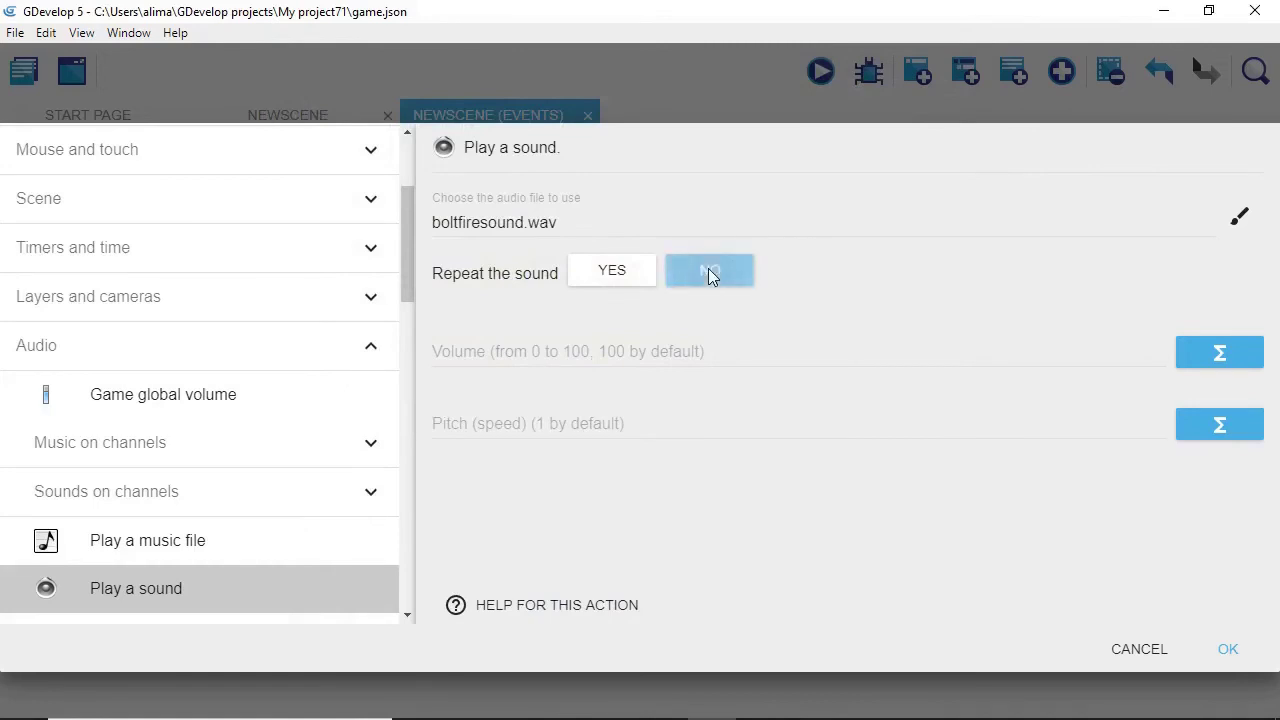
{"action": "left_click", "coordinate": [617, 350]}
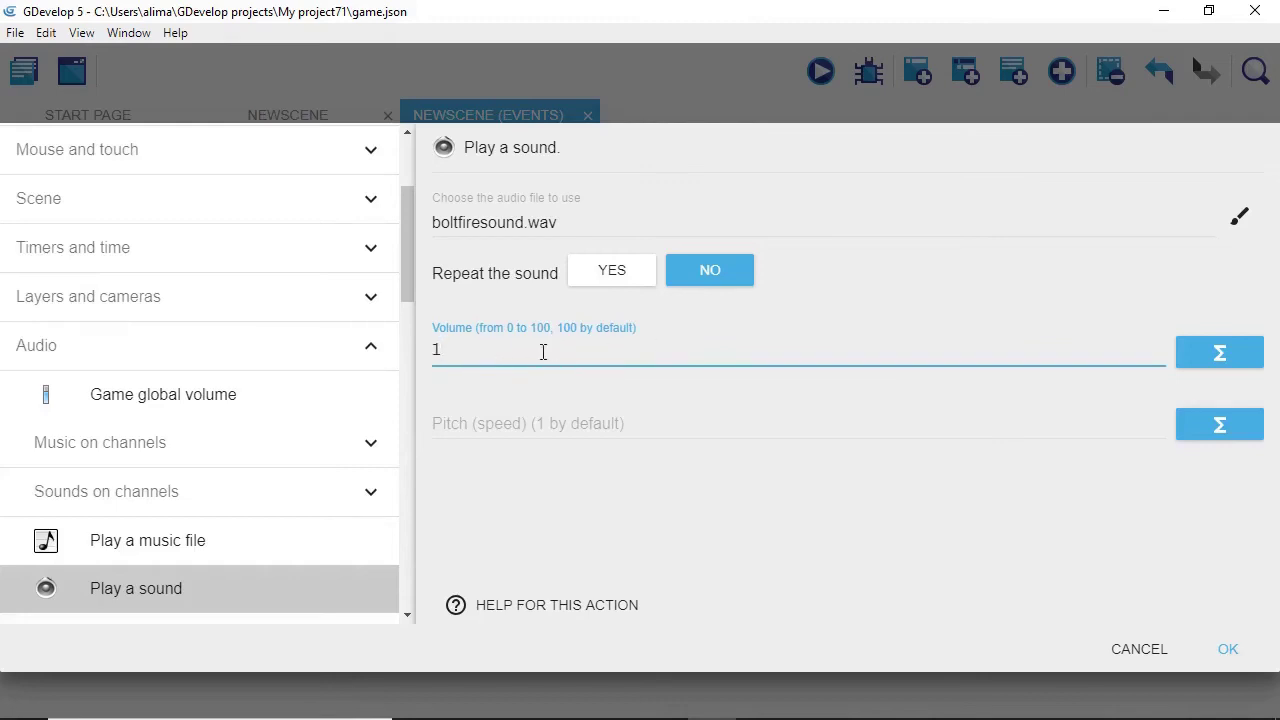
{"action": "left_click", "coordinate": [940, 540]}
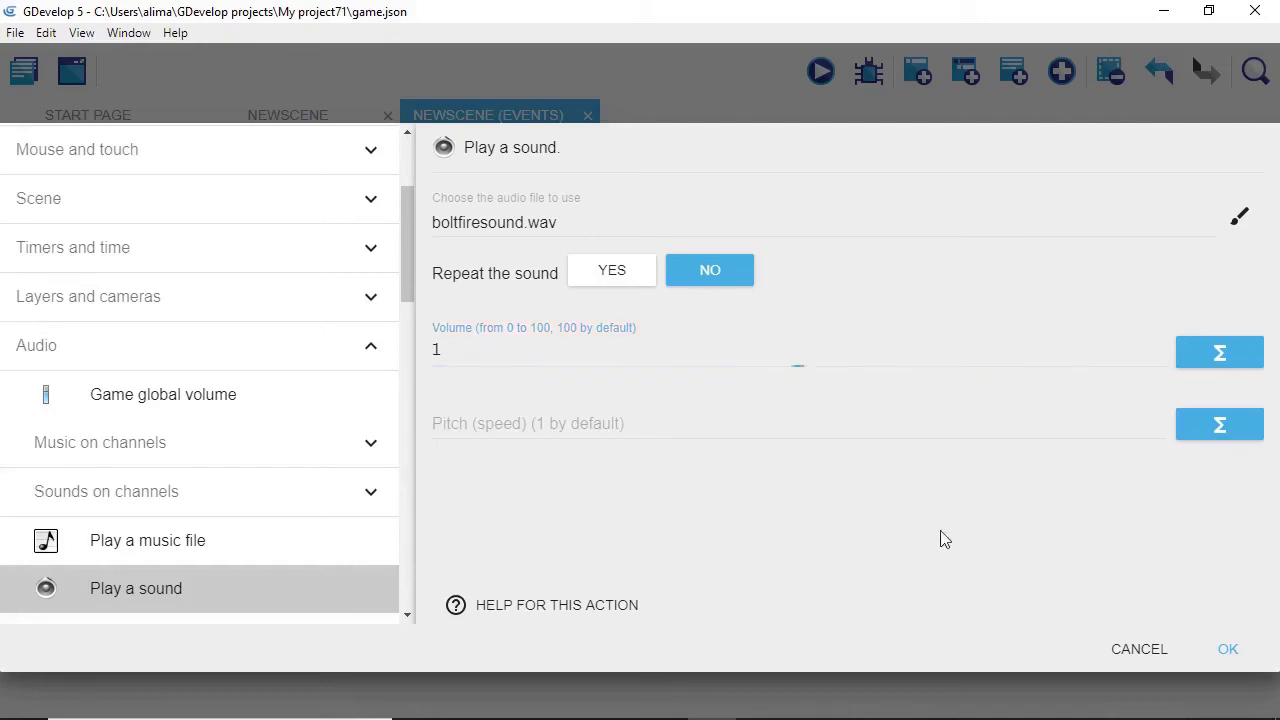
{"action": "left_click", "coordinate": [1226, 650]}
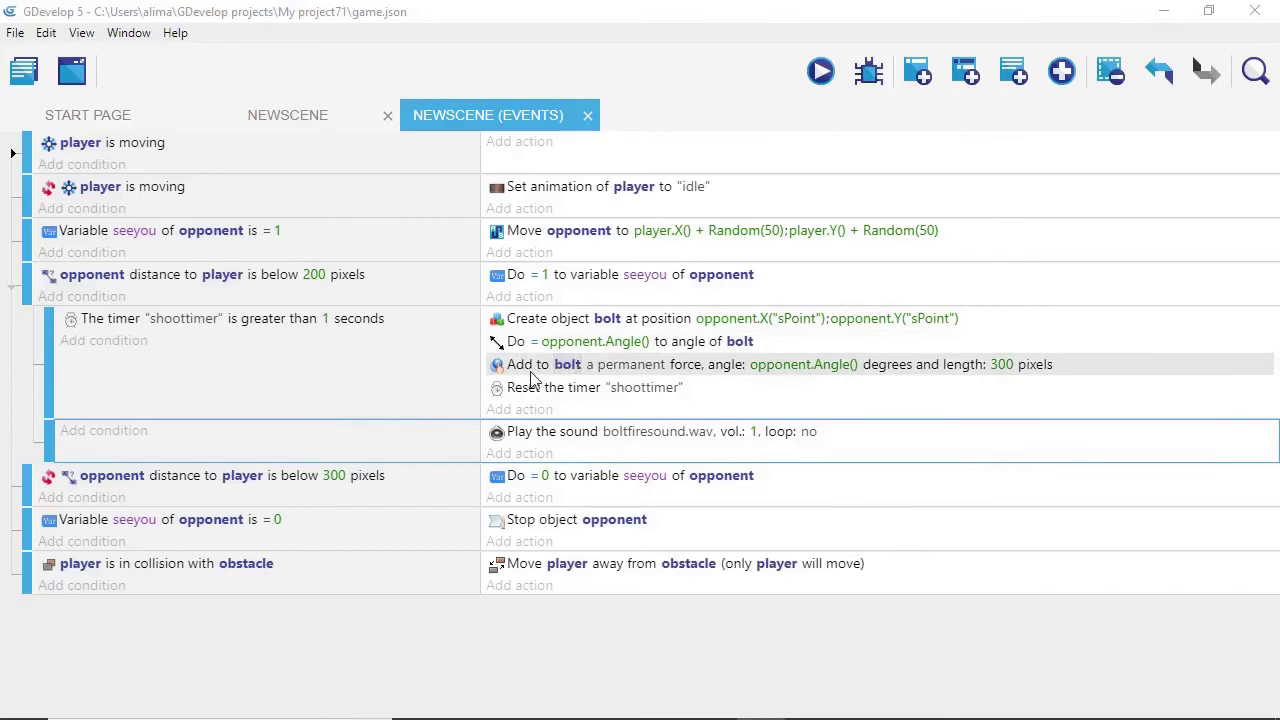
Step: Add a scene timer condition to the sound sub-event that tests the timer "sound" against 1 second
{"action": "left_click", "coordinate": [72, 430]}
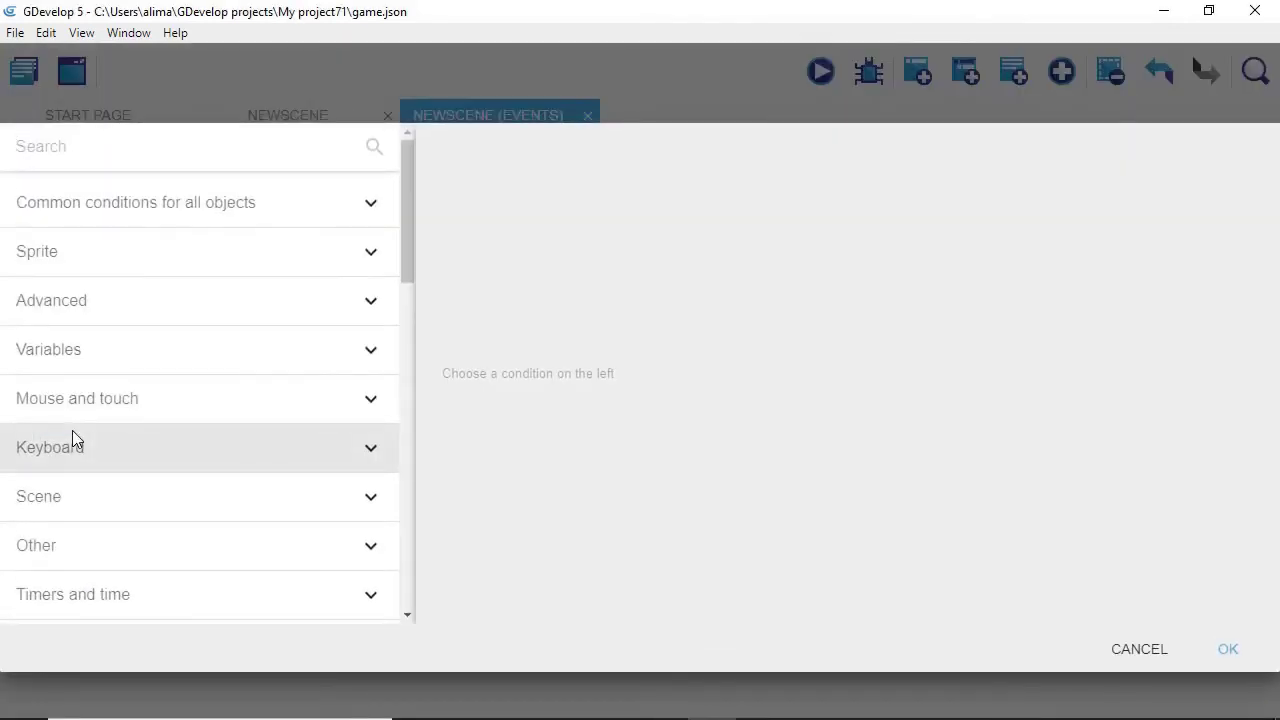
{"action": "scroll", "coordinate": [165, 460], "scroll_direction": "down", "scroll_amount": 1}
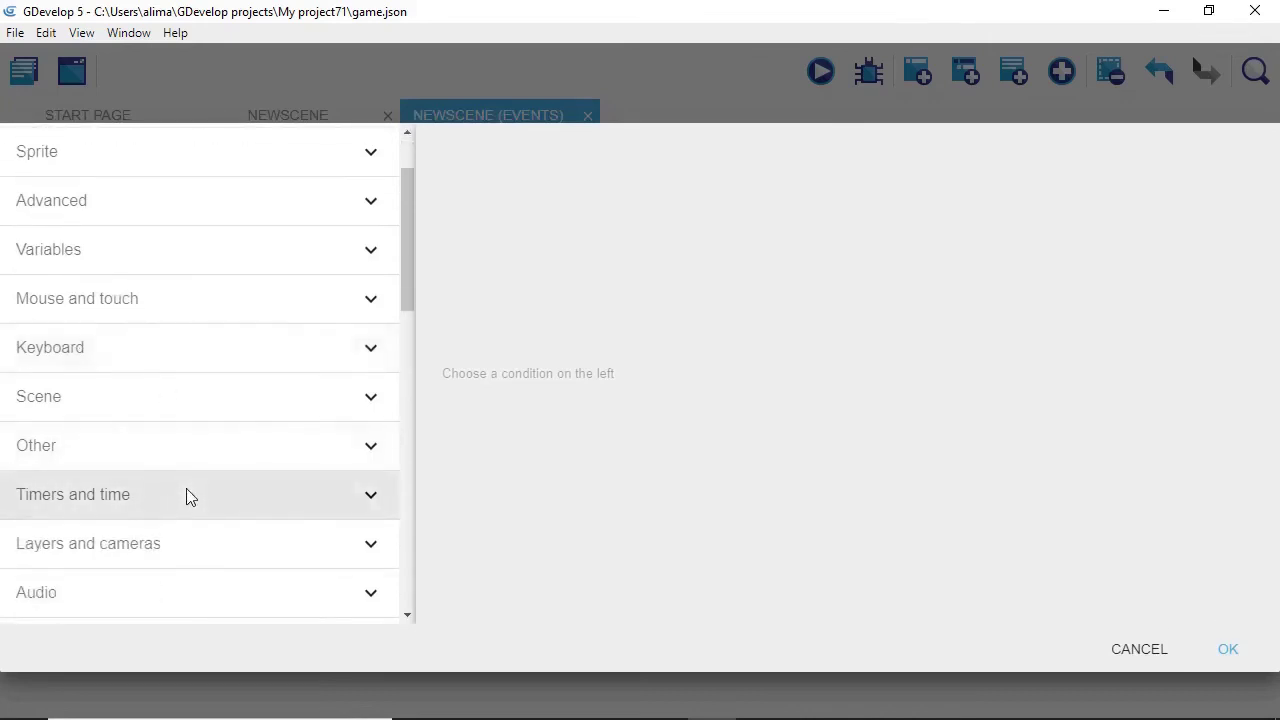
{"action": "left_click", "coordinate": [187, 490]}
{"action": "scroll", "coordinate": [220, 505], "scroll_direction": "down", "scroll_amount": 1}
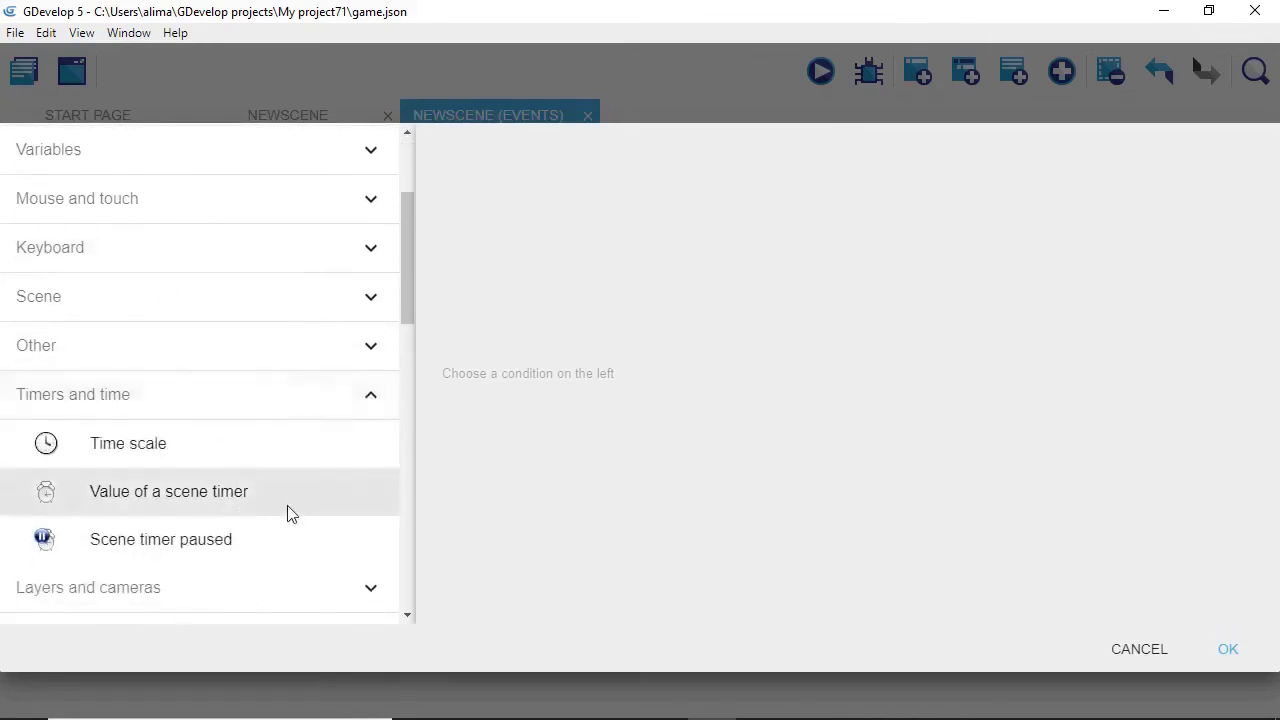
{"action": "left_click", "coordinate": [300, 504]}
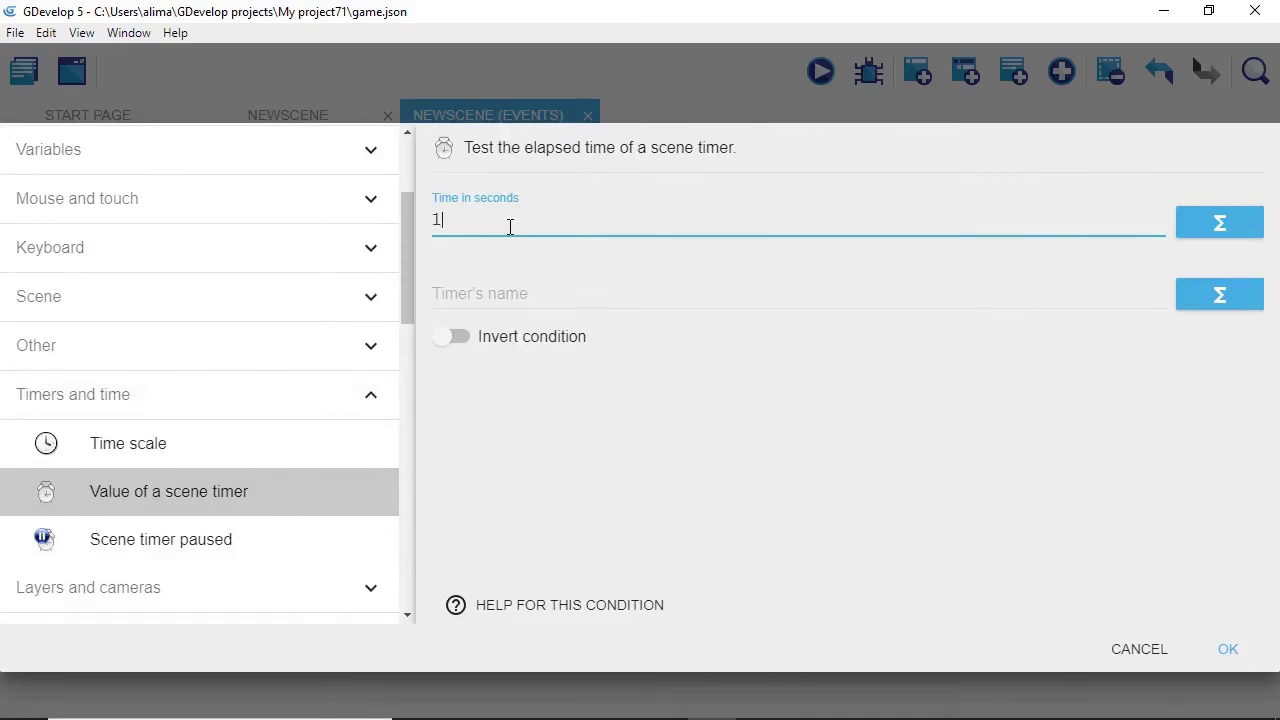
{"action": "left_click", "coordinate": [500, 290]}
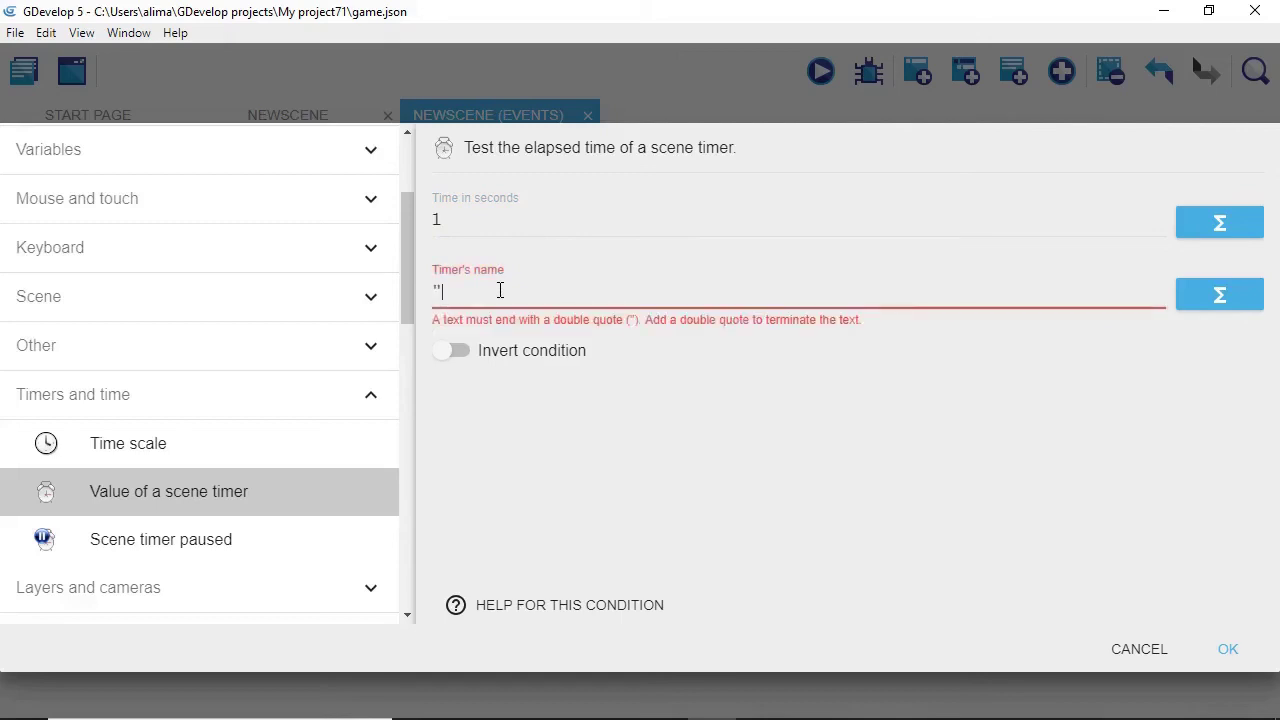
{"action": "type", "text": "sound\""}
{"action": "left_click", "coordinate": [763, 419]}
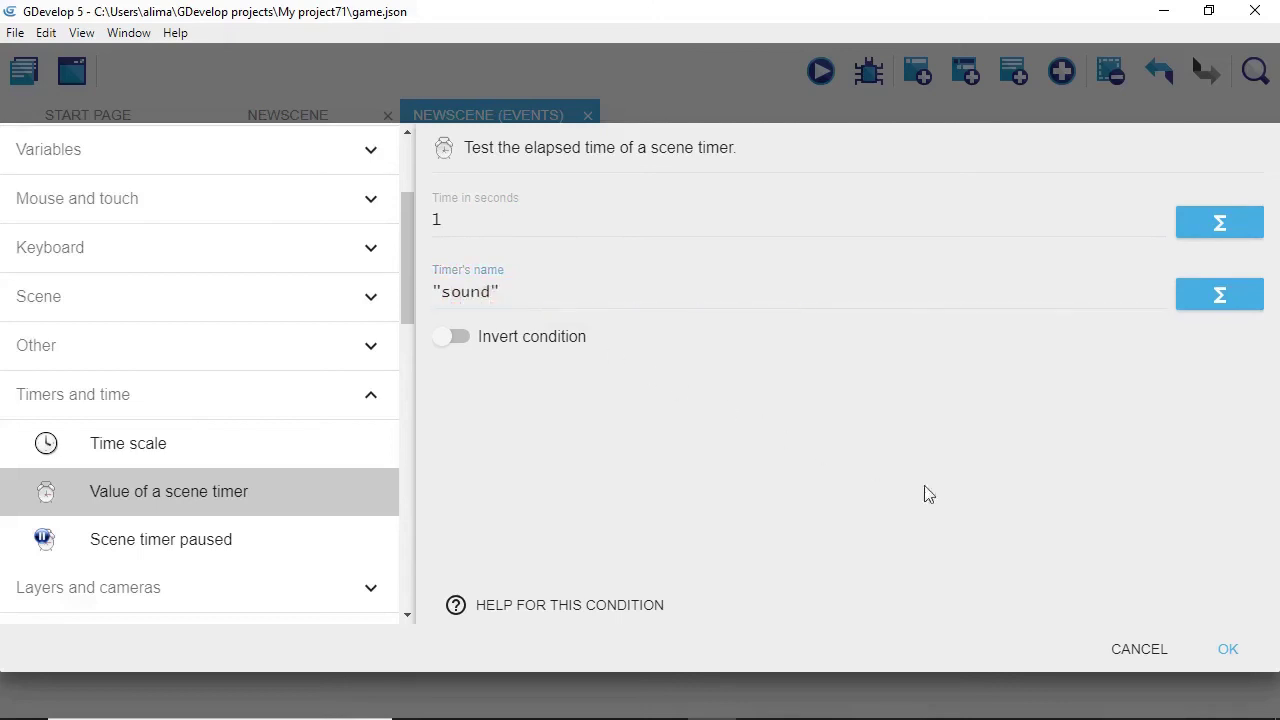
{"action": "left_click", "coordinate": [1227, 649]}
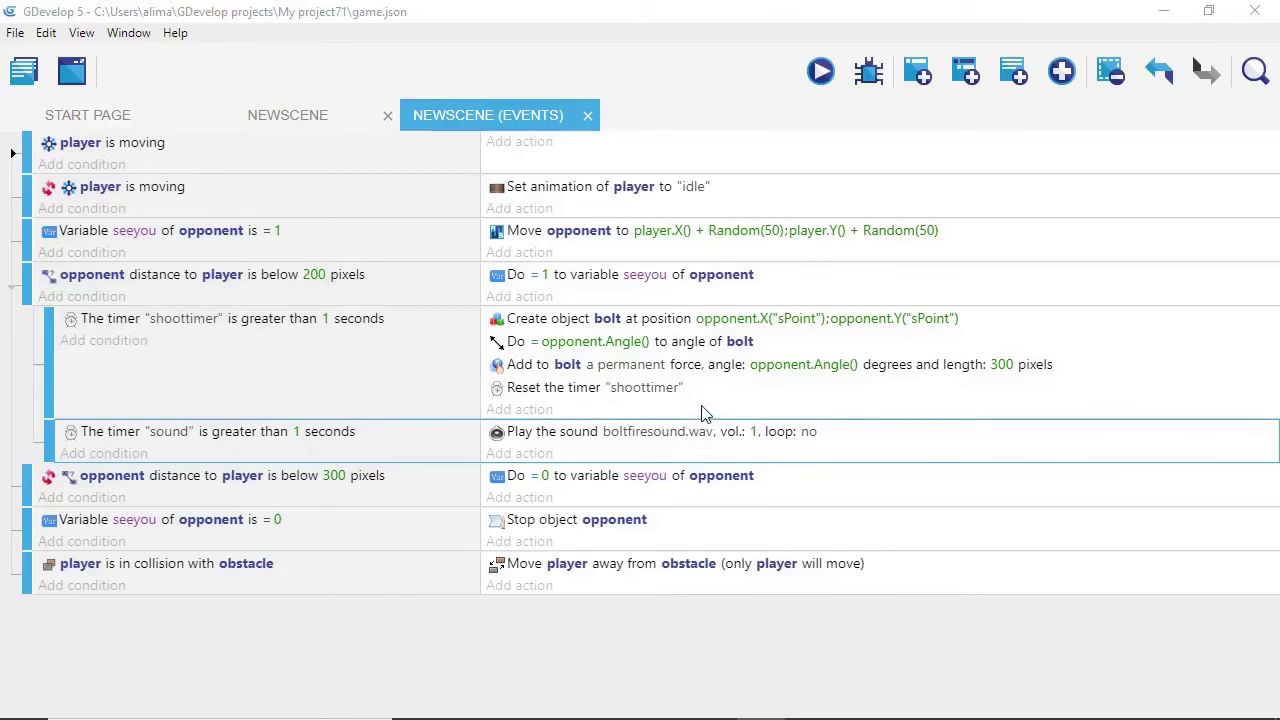
Step: Add an action to the sound sub-event that starts or resets the scene timer "sound"
{"action": "left_click", "coordinate": [496, 455]}
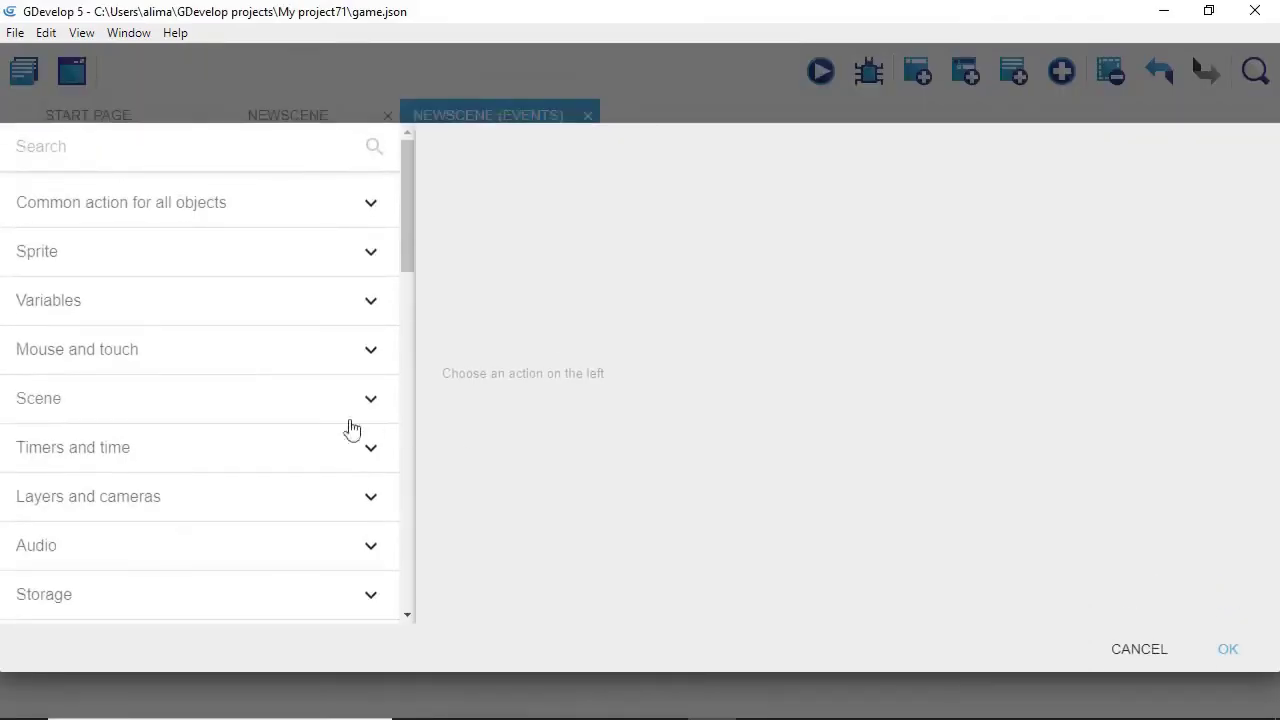
{"action": "left_click", "coordinate": [257, 452]}
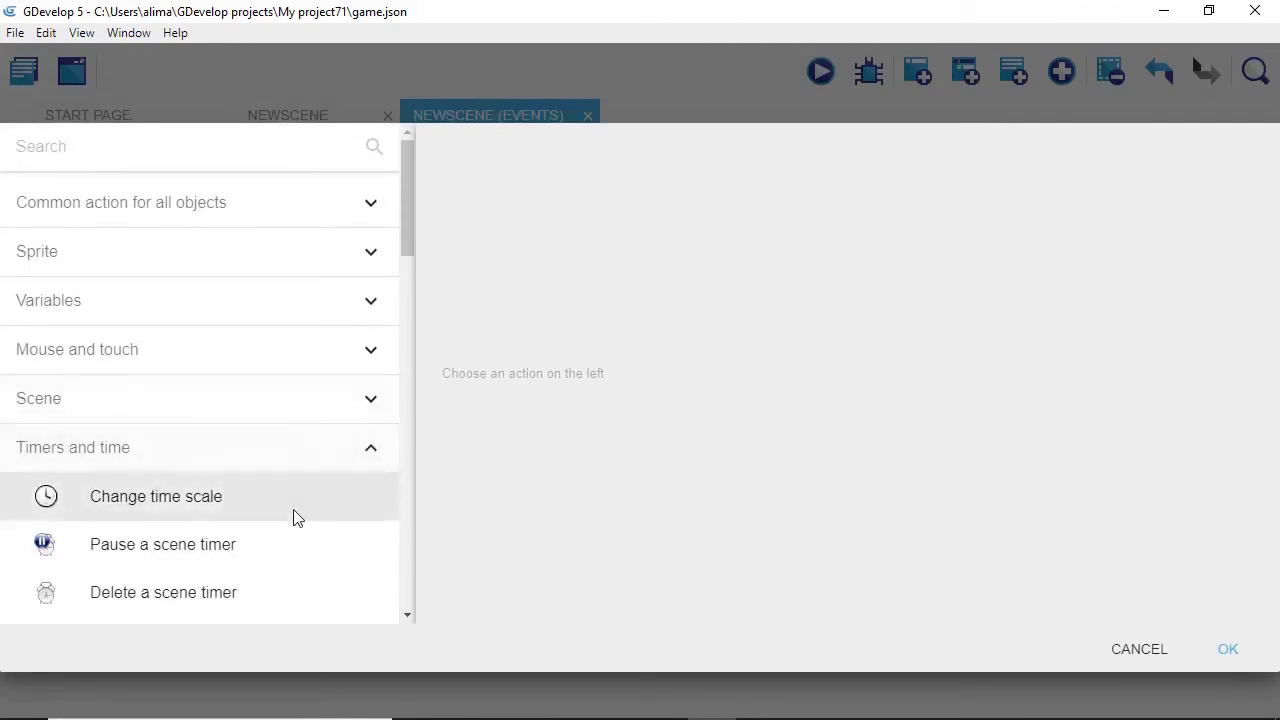
{"action": "scroll", "coordinate": [294, 517], "scroll_direction": "down", "scroll_amount": 1}
{"action": "scroll", "coordinate": [296, 517], "scroll_direction": "down", "scroll_amount": 1}
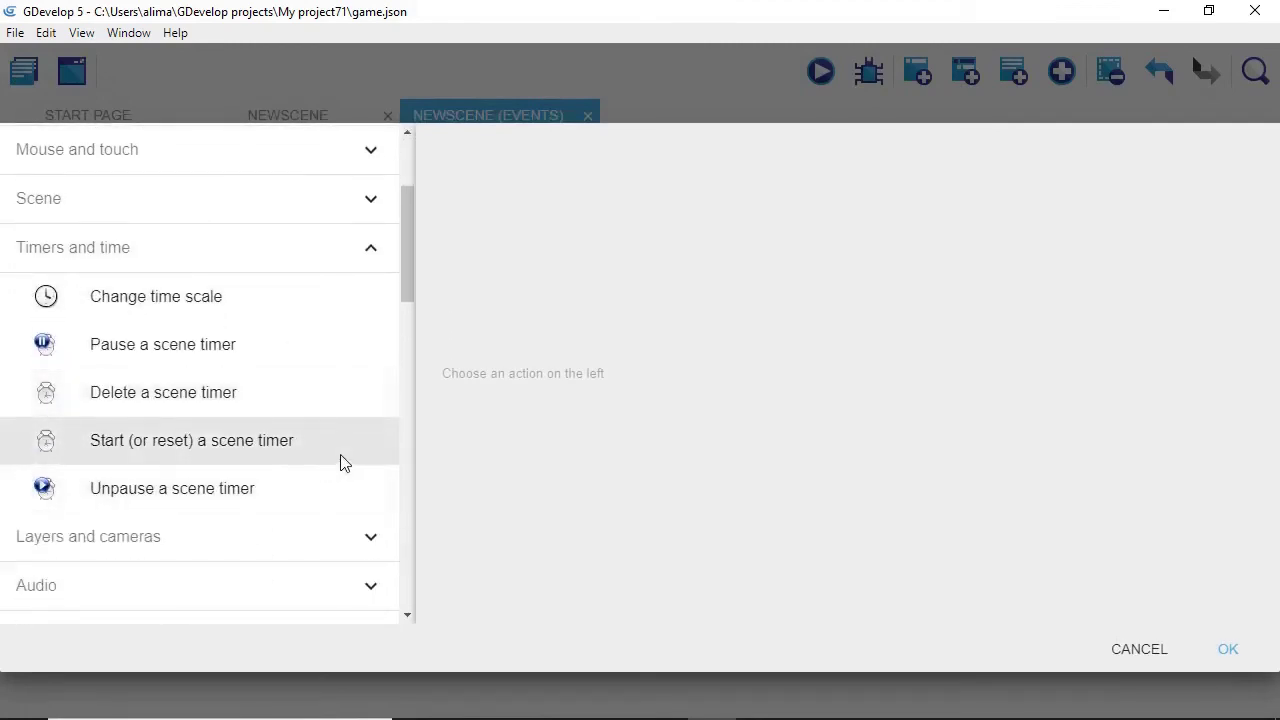
{"action": "left_click", "coordinate": [350, 446]}
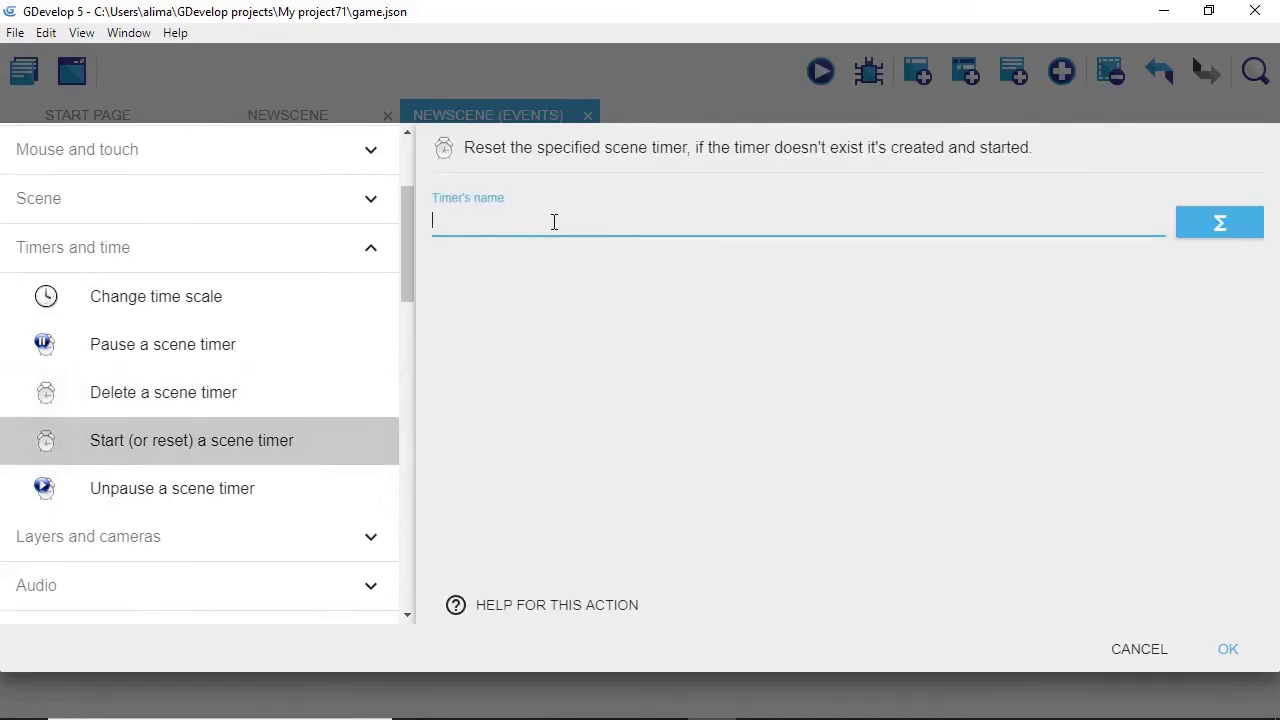
{"action": "type", "text": "\""}
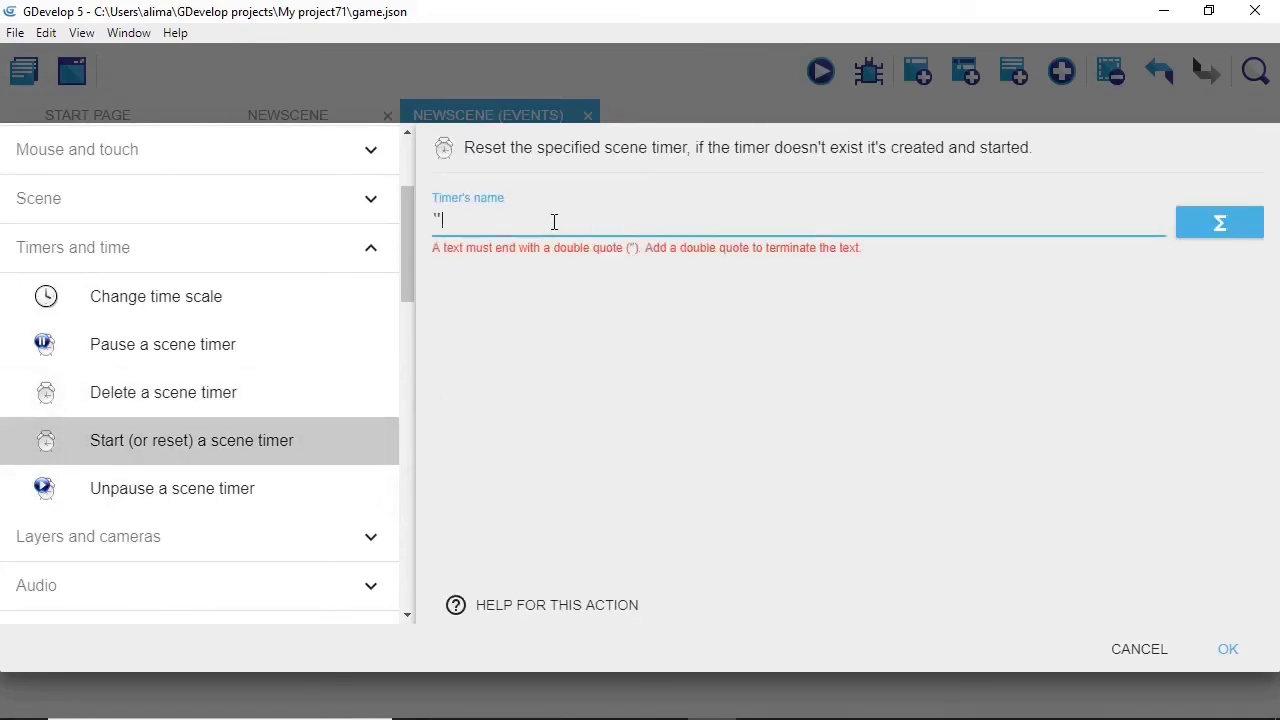
{"action": "type", "text": "sound"}
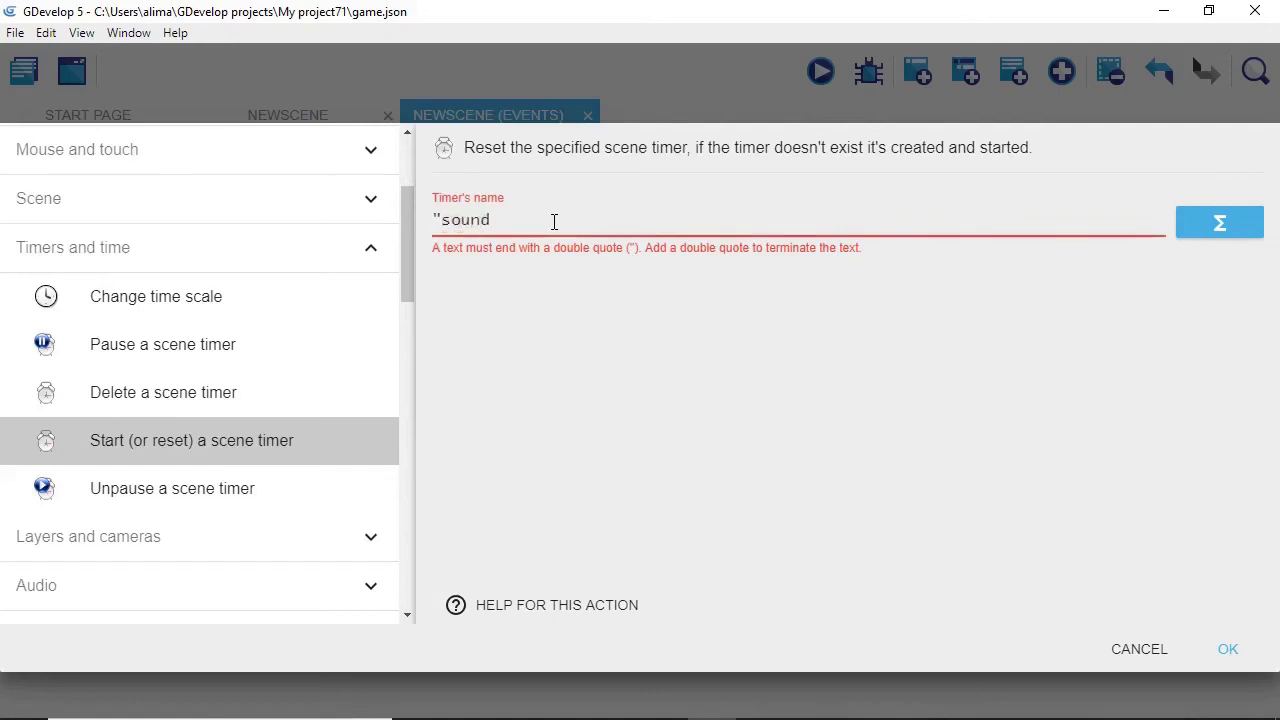
{"action": "type", "text": "\""}
{"action": "left_click", "coordinate": [761, 391]}
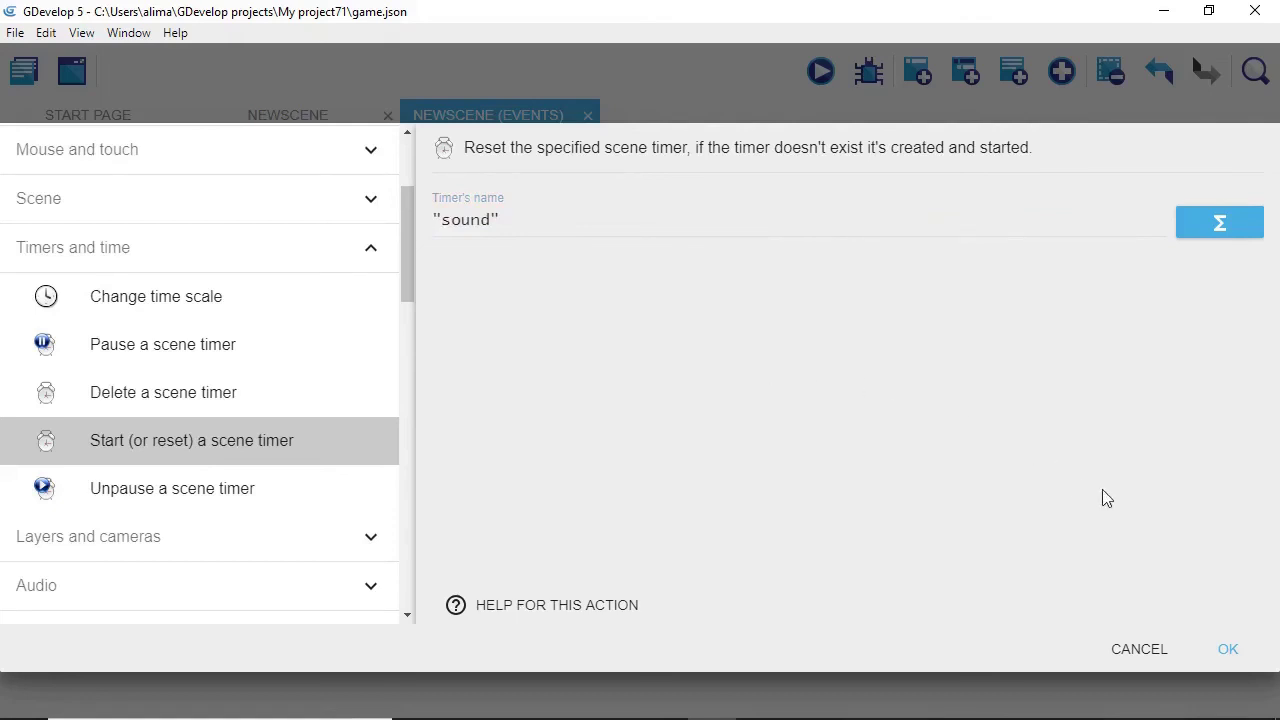
{"action": "left_click", "coordinate": [1226, 649]}
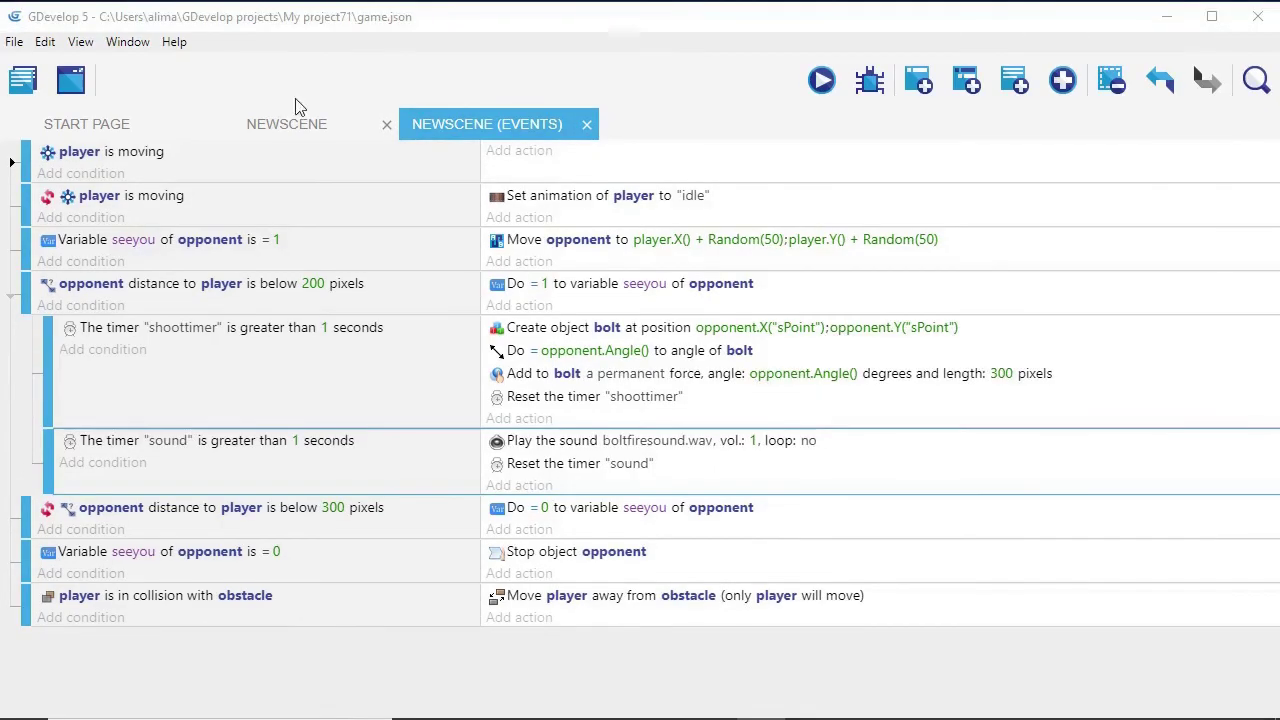
Step: Preview the game in a maximized window, move the player around the obstacle to test the firing sound, and close the preview
{"action": "left_click", "coordinate": [821, 80]}
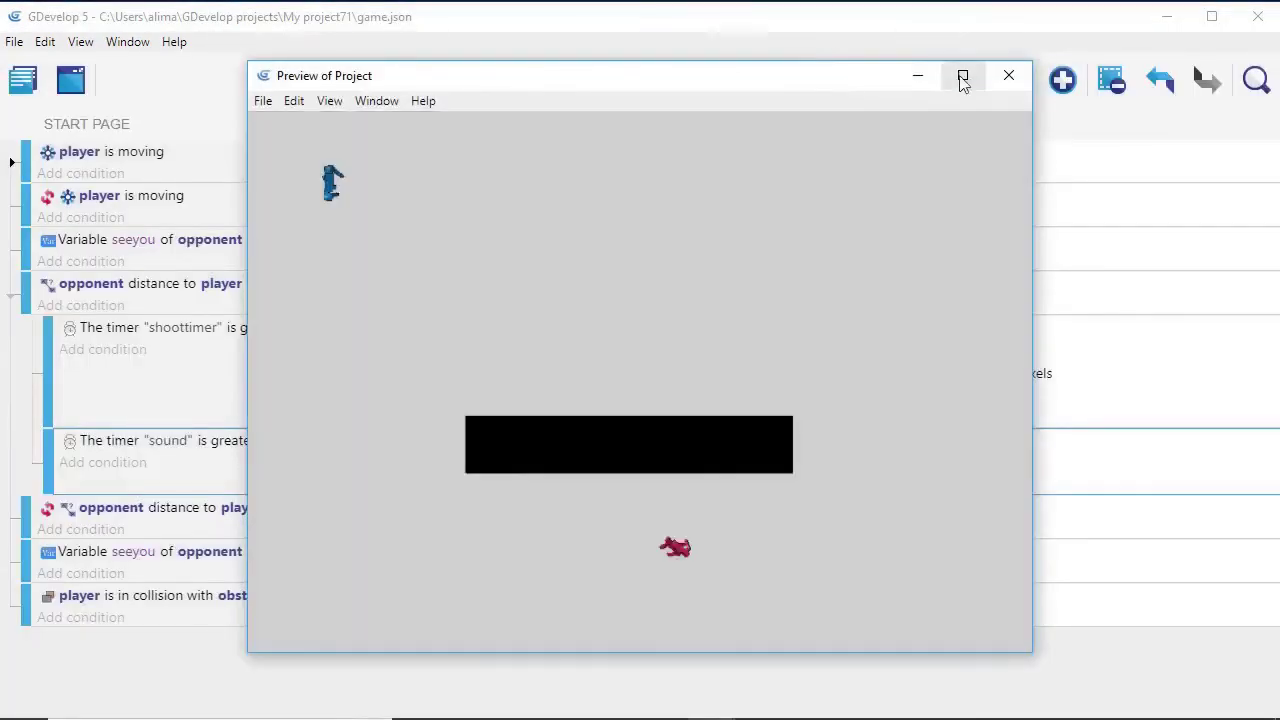
{"action": "left_click", "coordinate": [961, 77]}
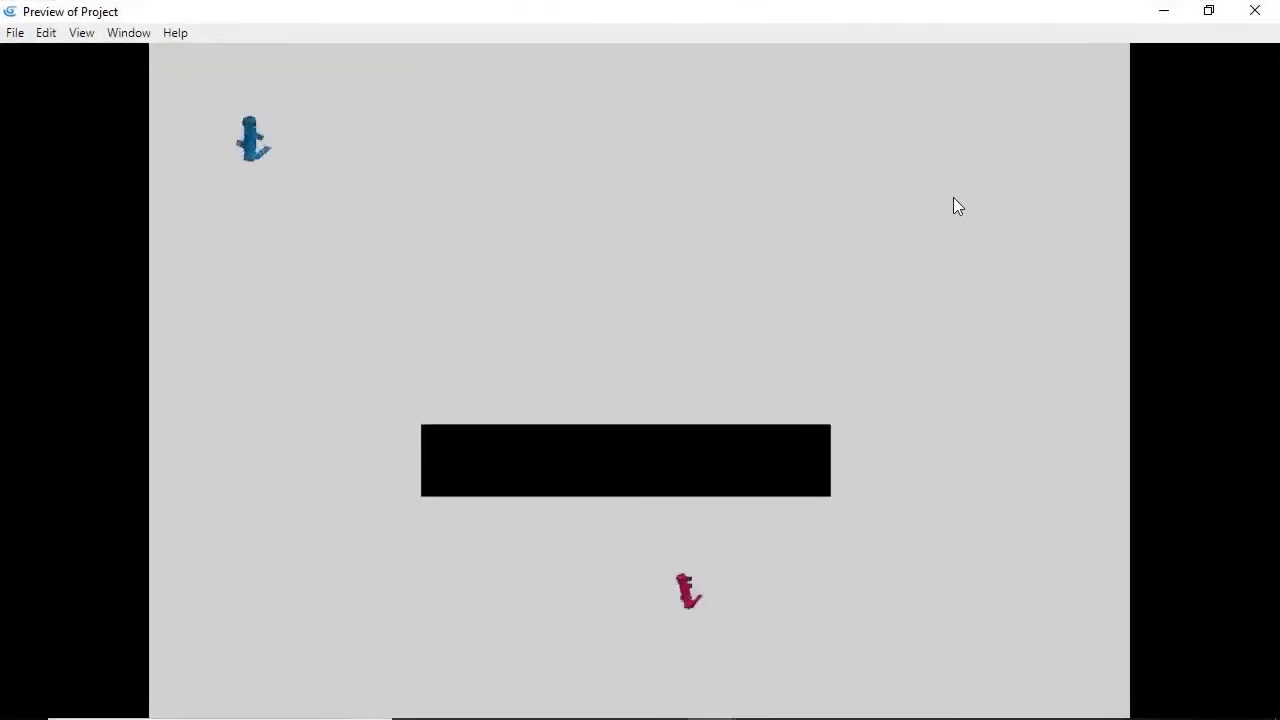
{"action": "key", "text": "Right"}
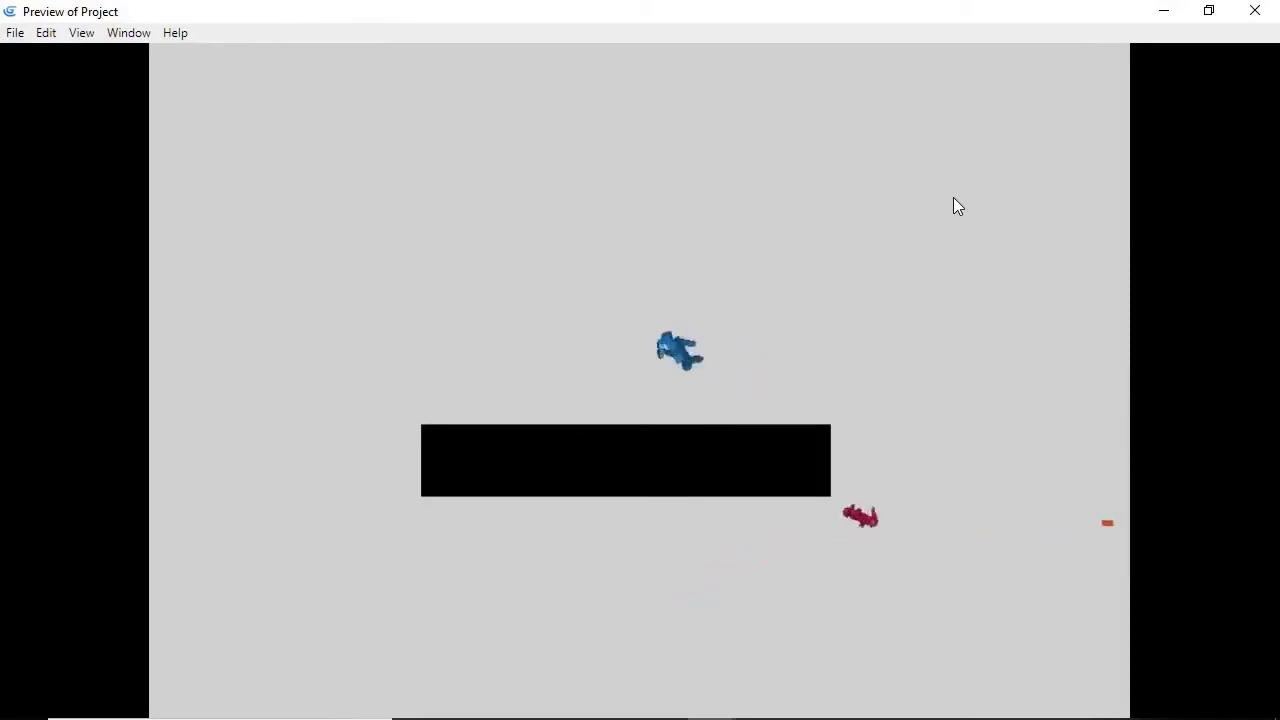
{"action": "key", "text": "Left"}
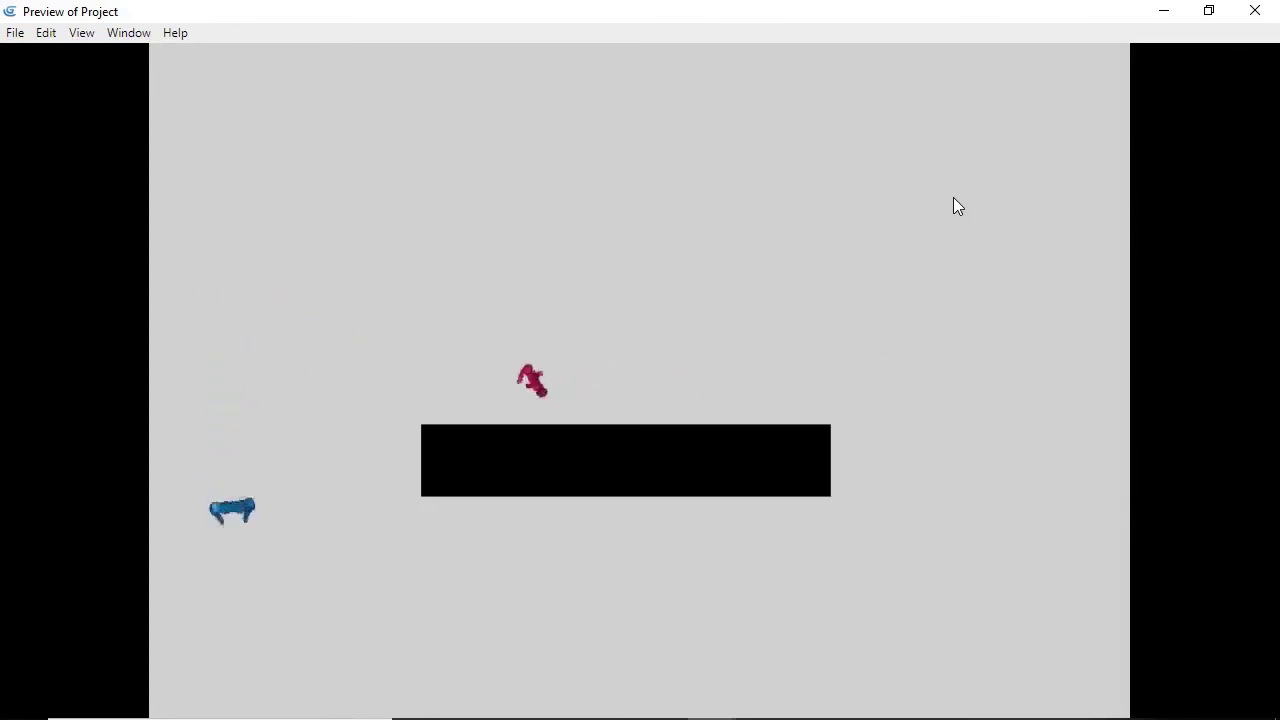
{"action": "key", "text": "Right"}
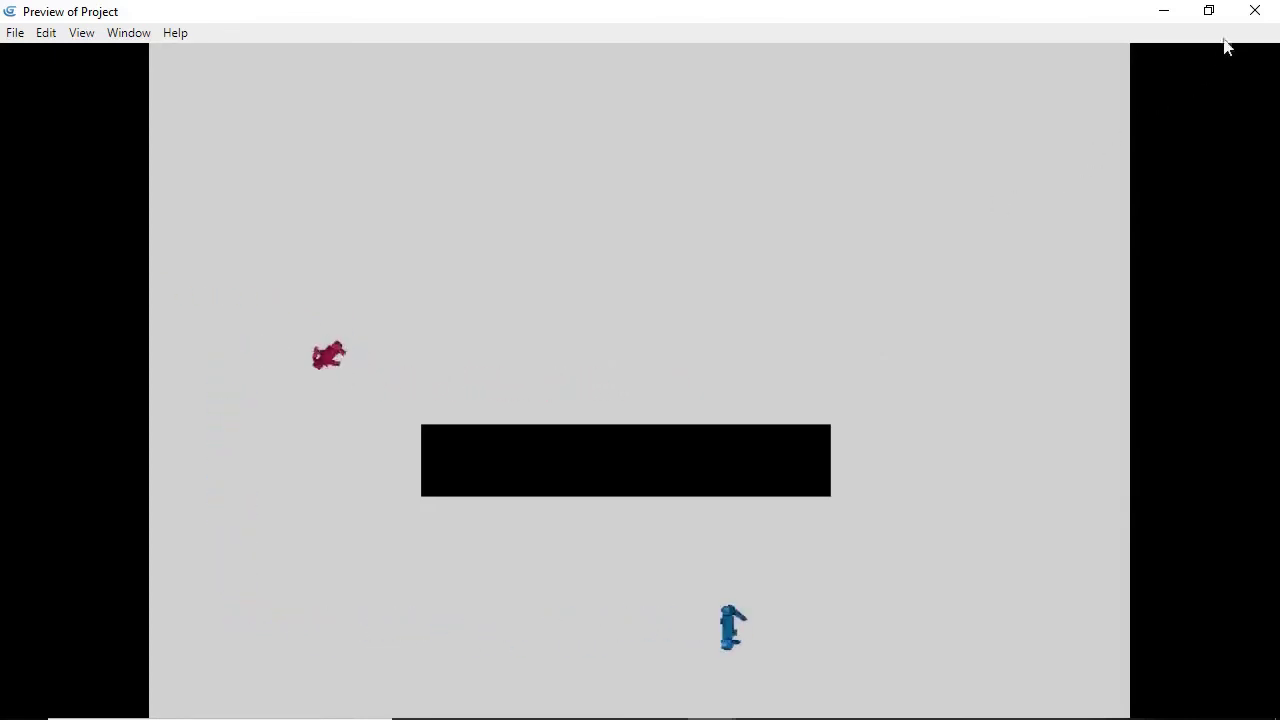
{"action": "left_click", "coordinate": [1256, 12]}
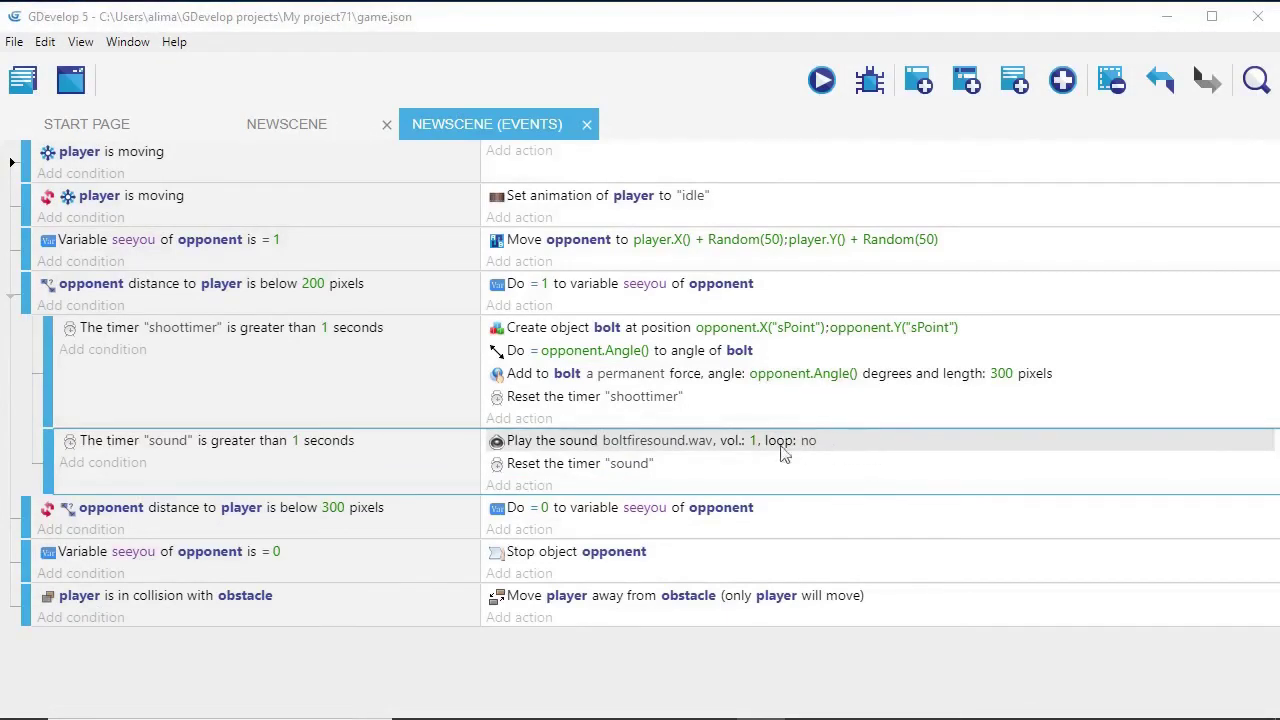
Step: Set the volume of the boltfiresound.wav sound action to 5
{"action": "double_click", "coordinate": [860, 443]}
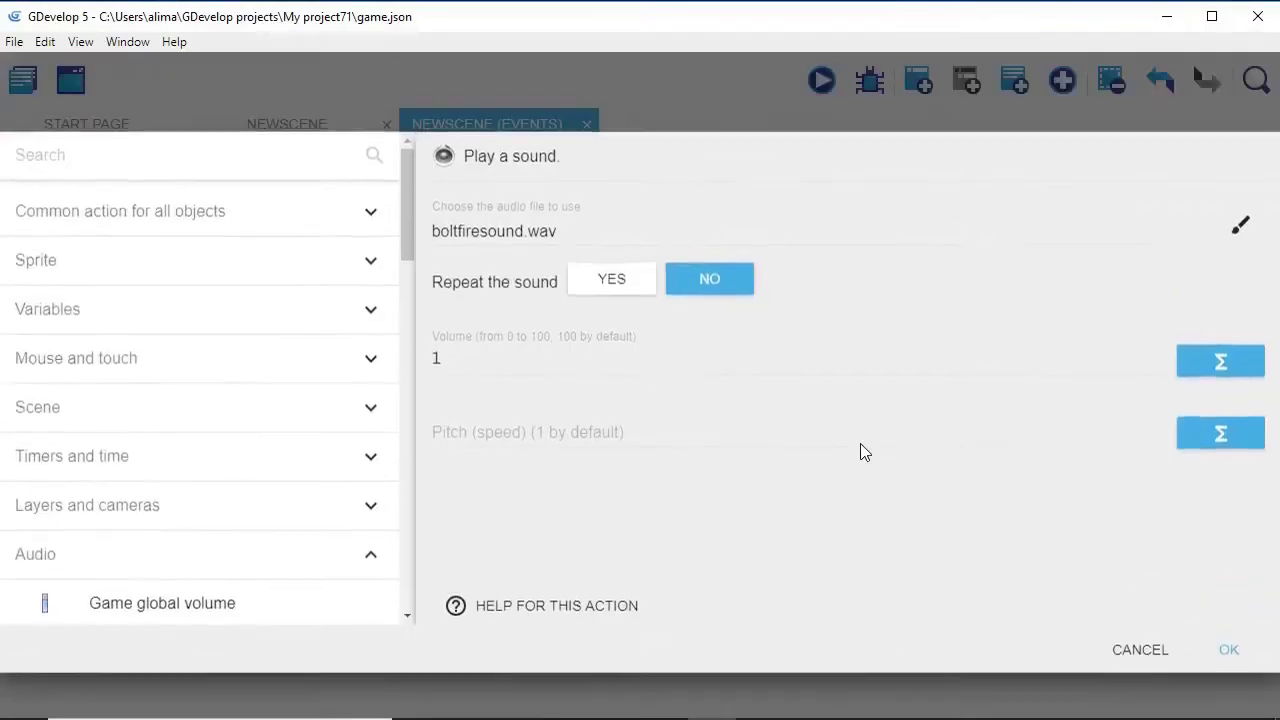
{"action": "left_click", "coordinate": [808, 494]}
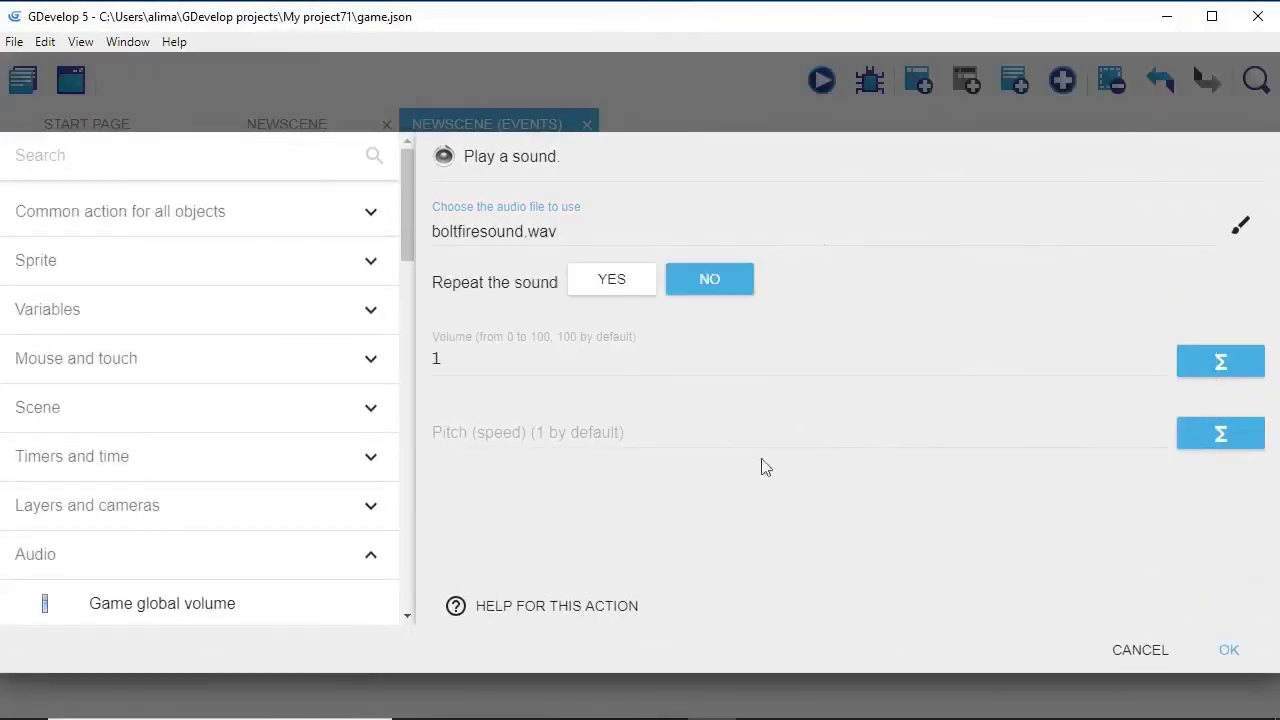
{"action": "left_click", "coordinate": [472, 362]}
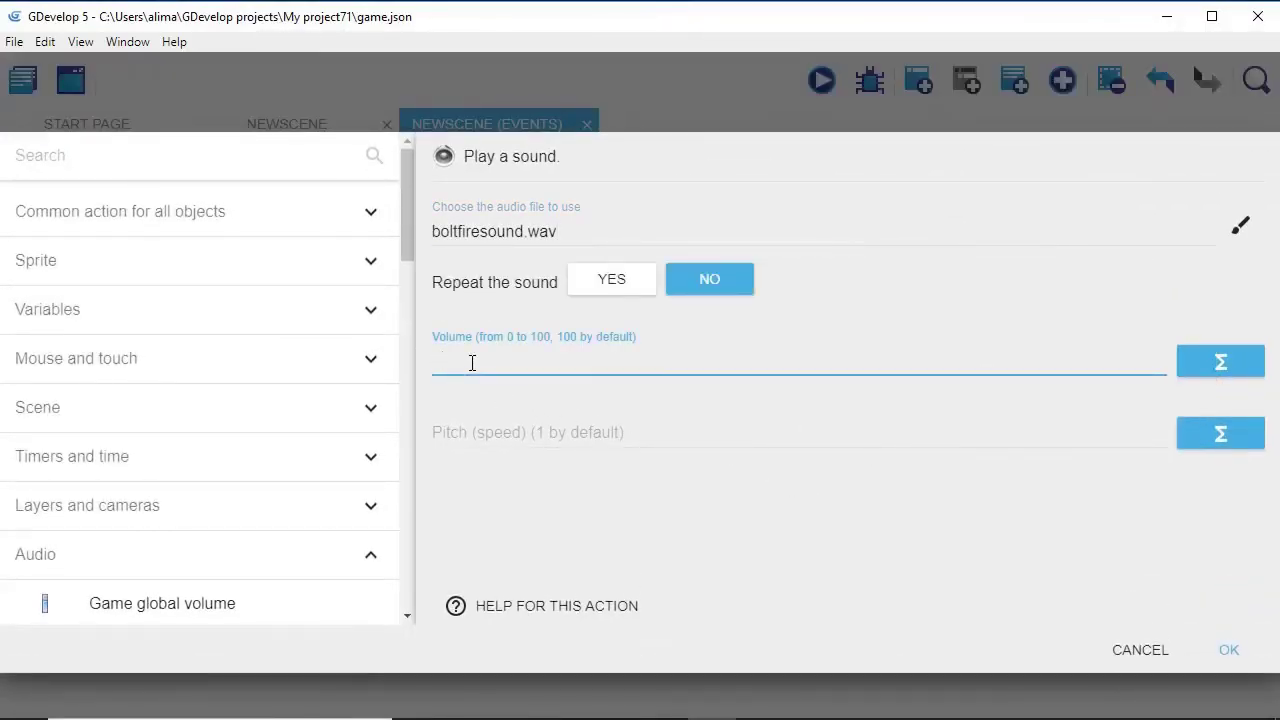
{"action": "type", "text": "5"}
{"action": "left_click", "coordinate": [1224, 648]}
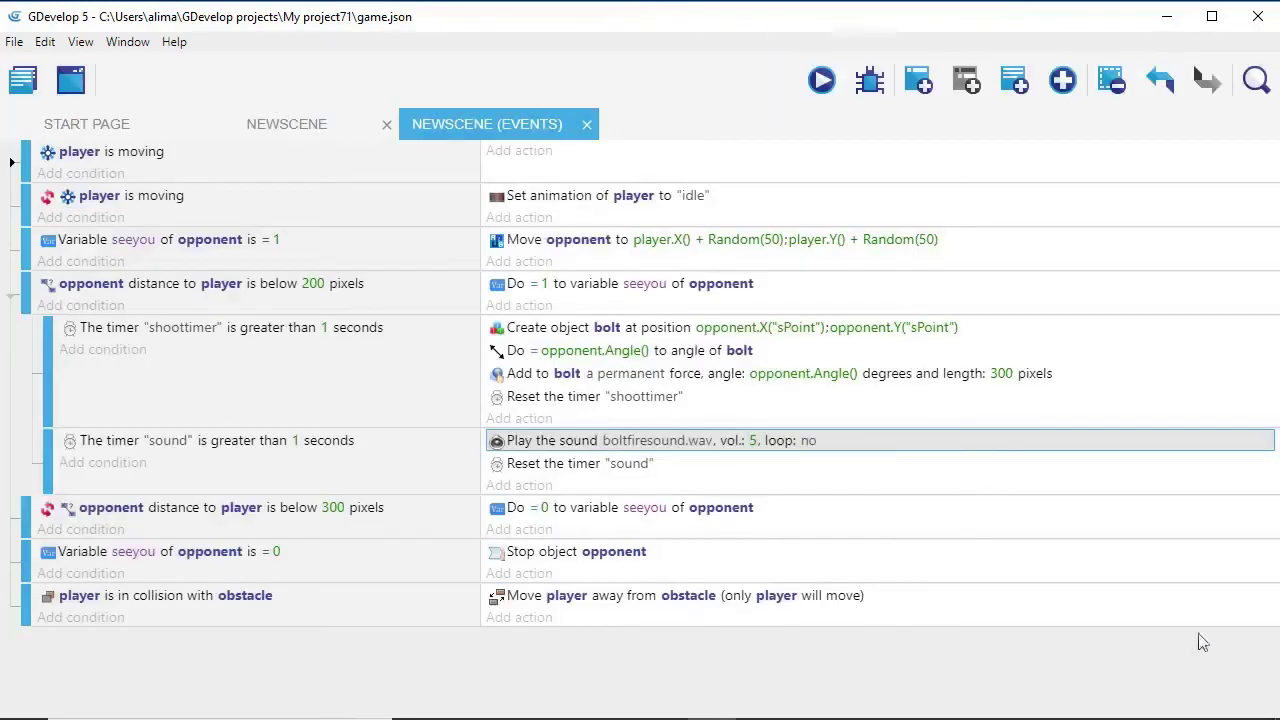
Step: Preview the game in a maximized window to check the new sound volume, close the preview, and maximize the editor window
{"action": "left_click", "coordinate": [821, 80]}
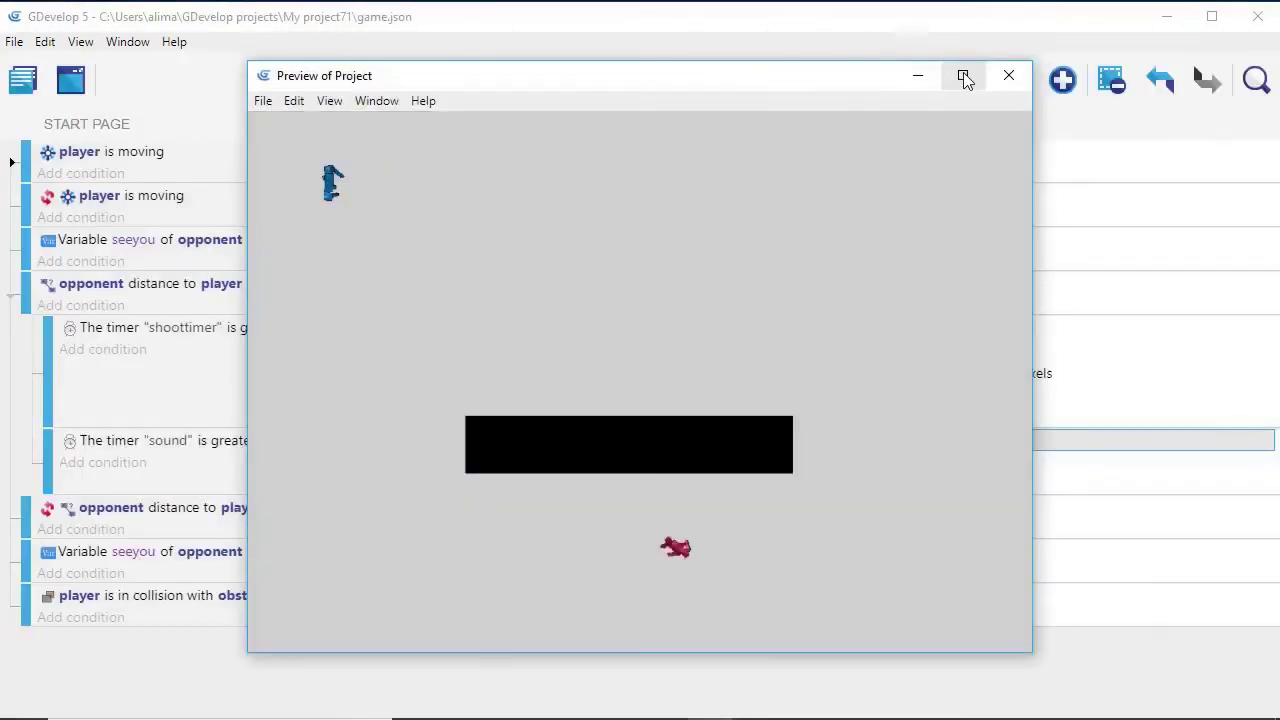
{"action": "left_click", "coordinate": [965, 74]}
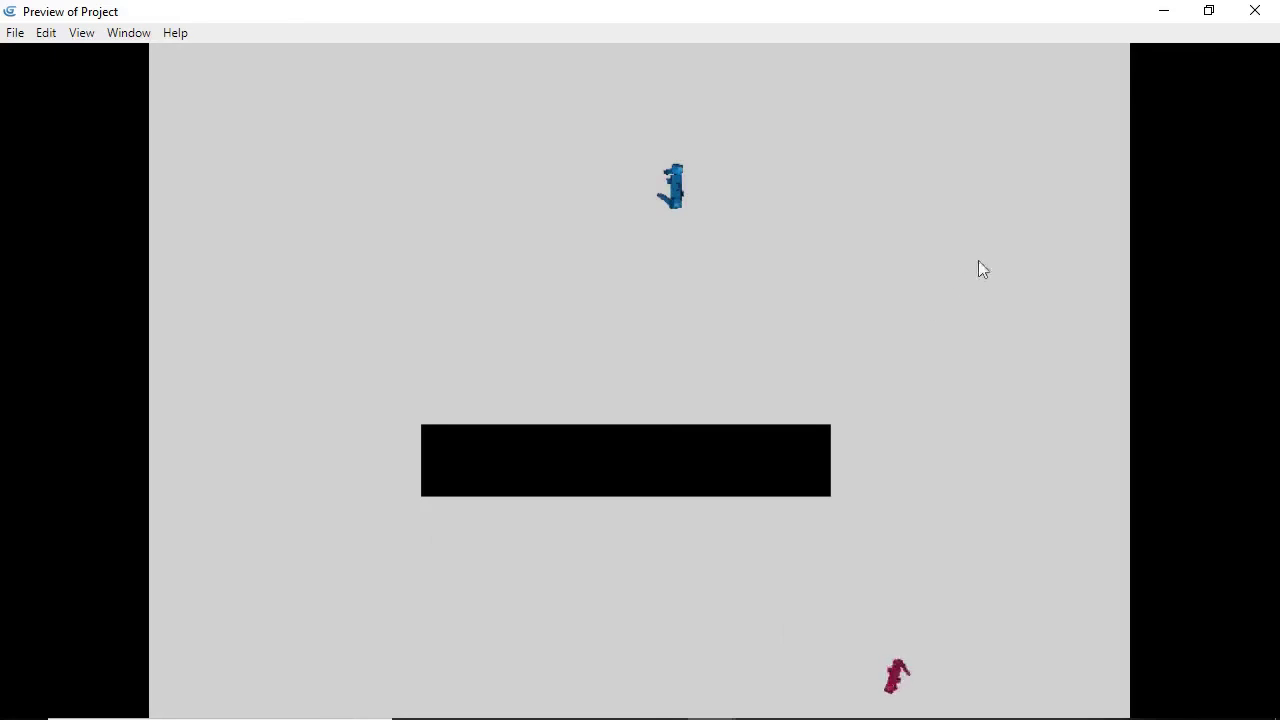
{"action": "left_click", "coordinate": [1254, 12]}
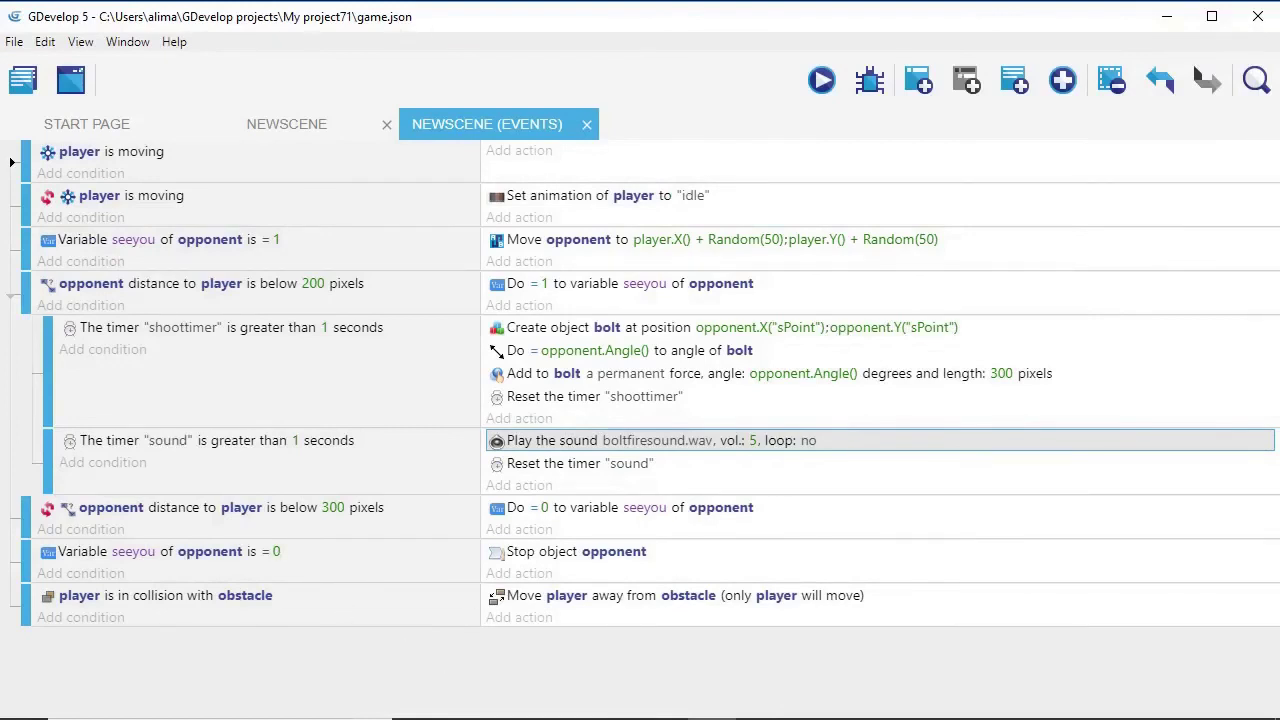
{"action": "key", "text": "super+Up"}
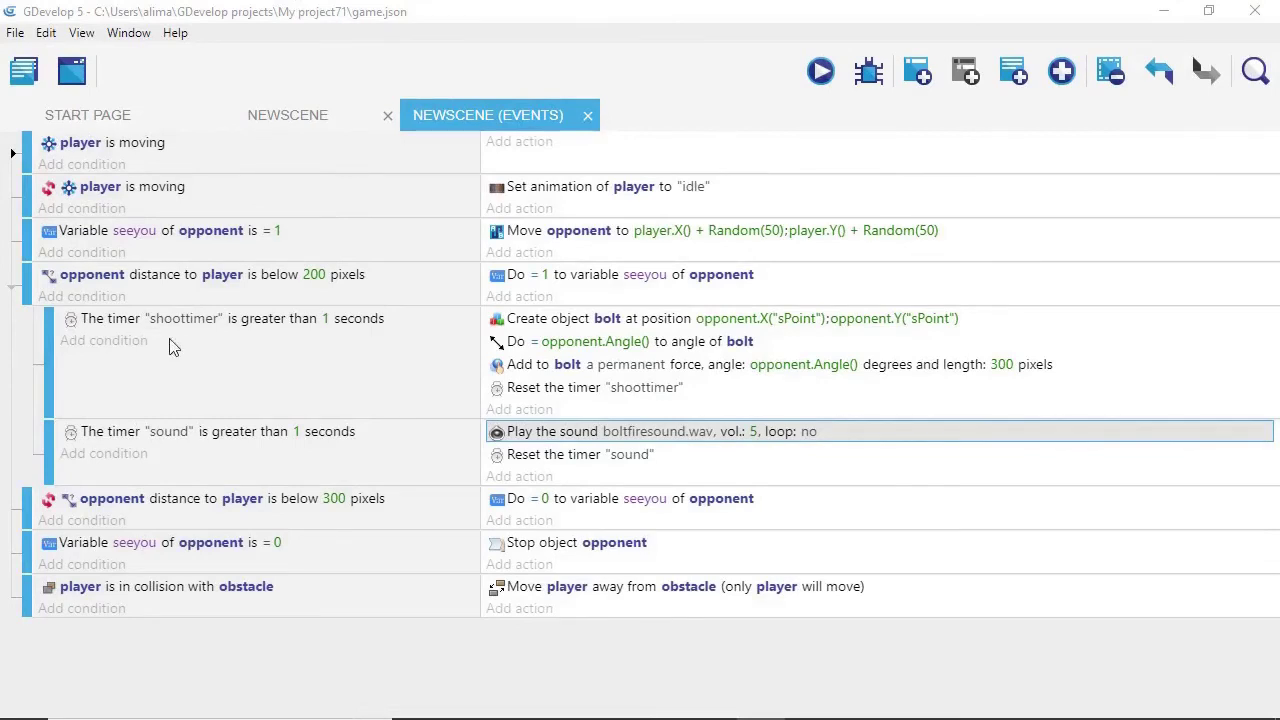